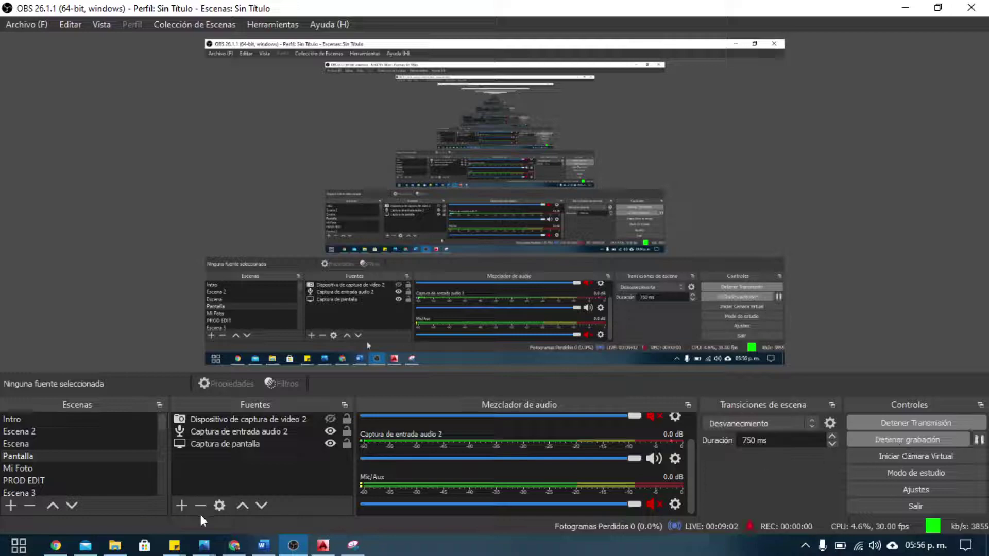
# Erase the old square from the AutoCAD drawing, leaving the live broadcast page showing
pyautogui.click(56, 545)
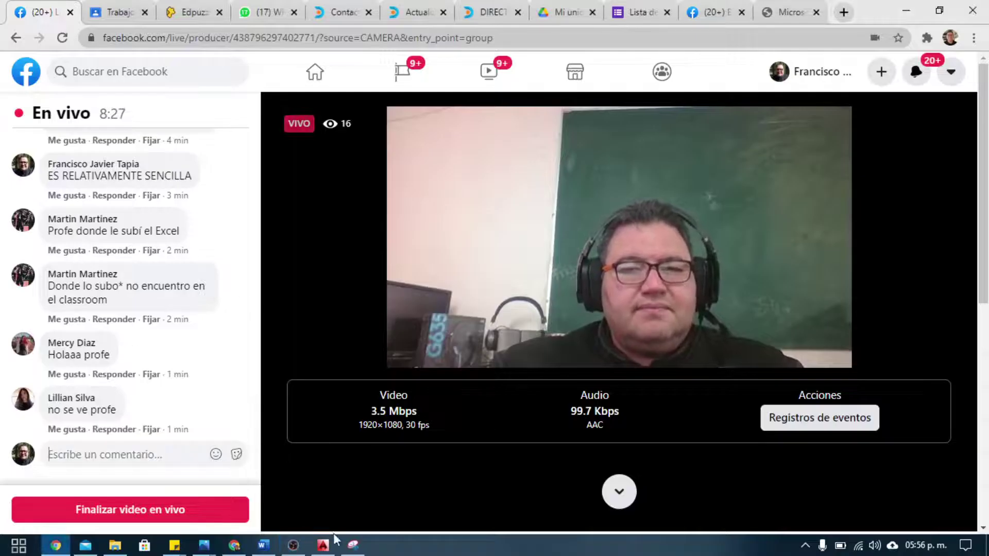
pyautogui.click(293, 545)
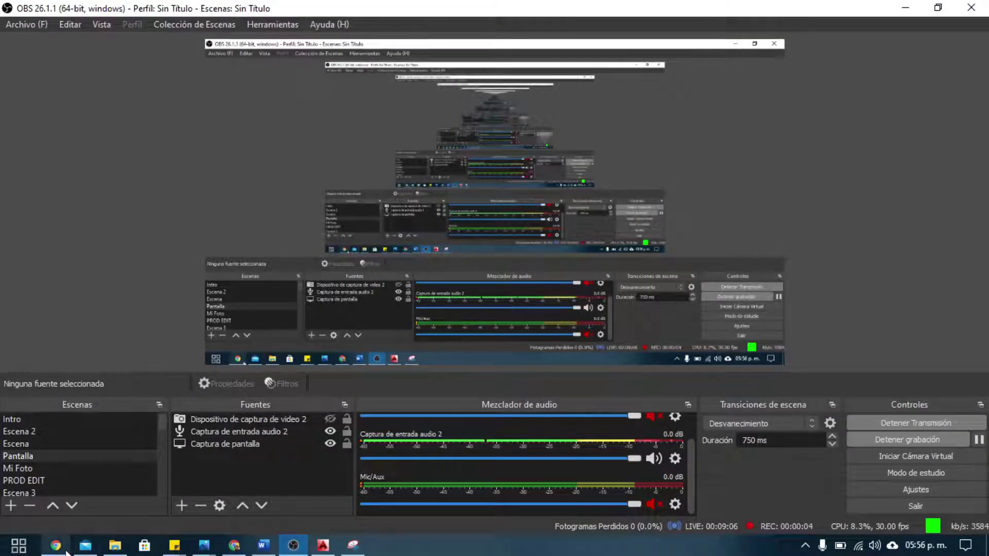
pyautogui.moveTo(323, 545)
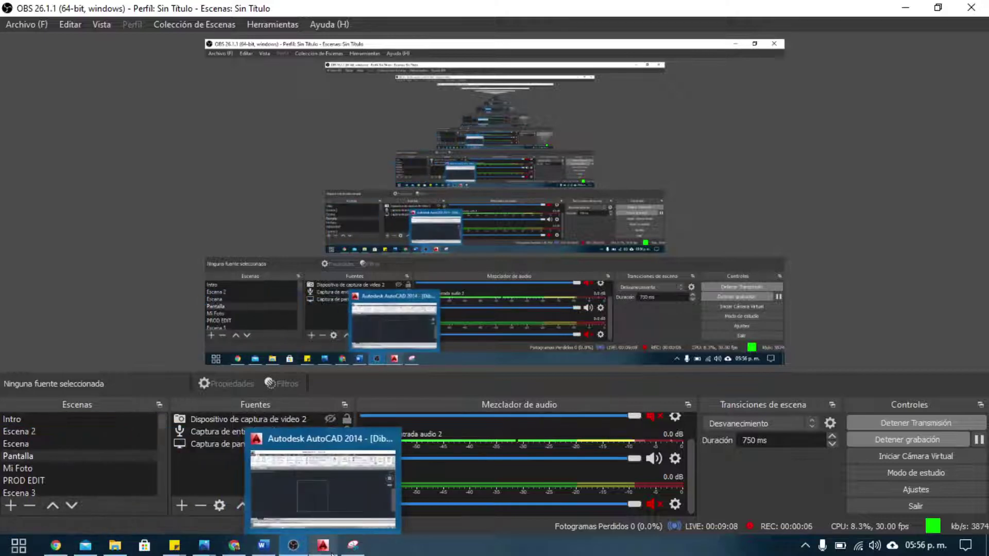
pyautogui.click(323, 545)
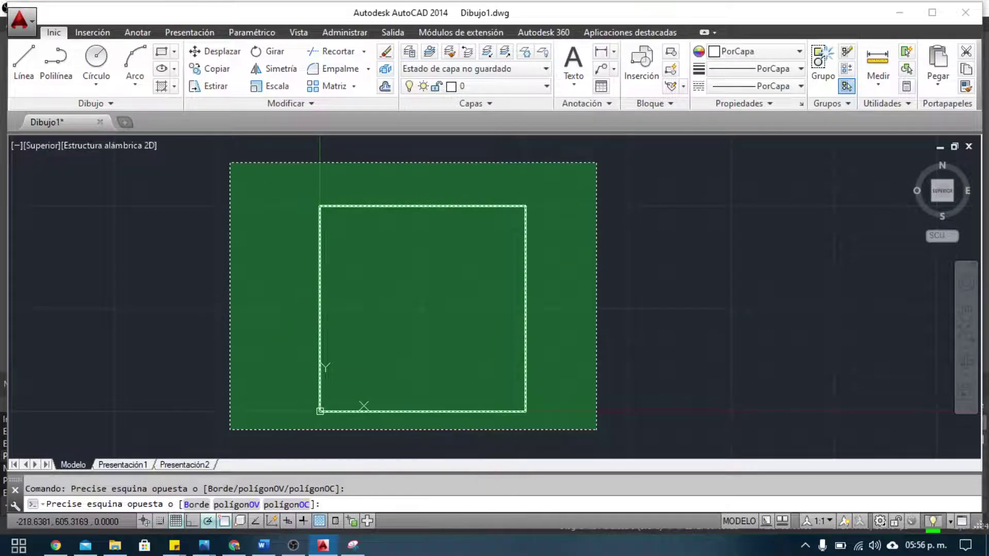
pyautogui.click(230, 163)
pyautogui.press('Delete')
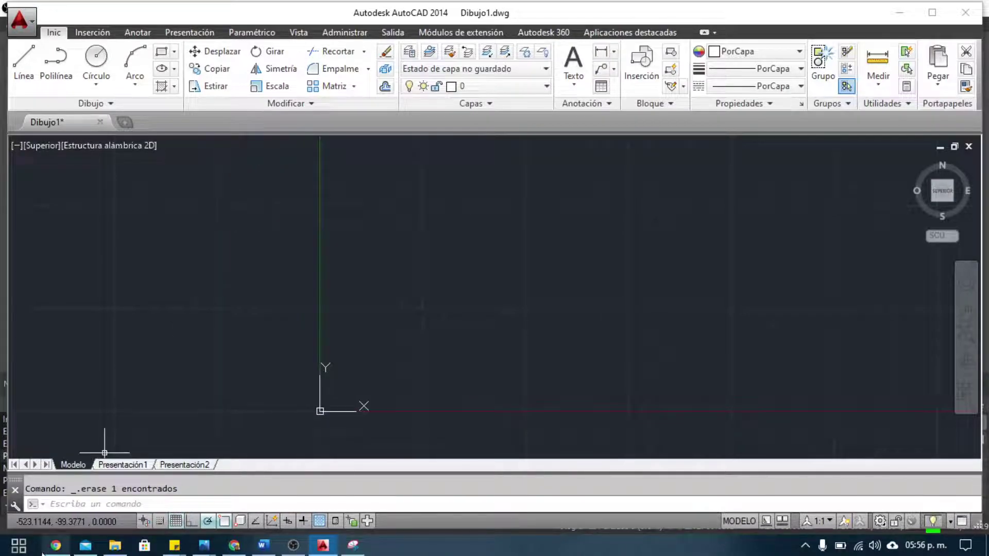
pyautogui.click(56, 545)
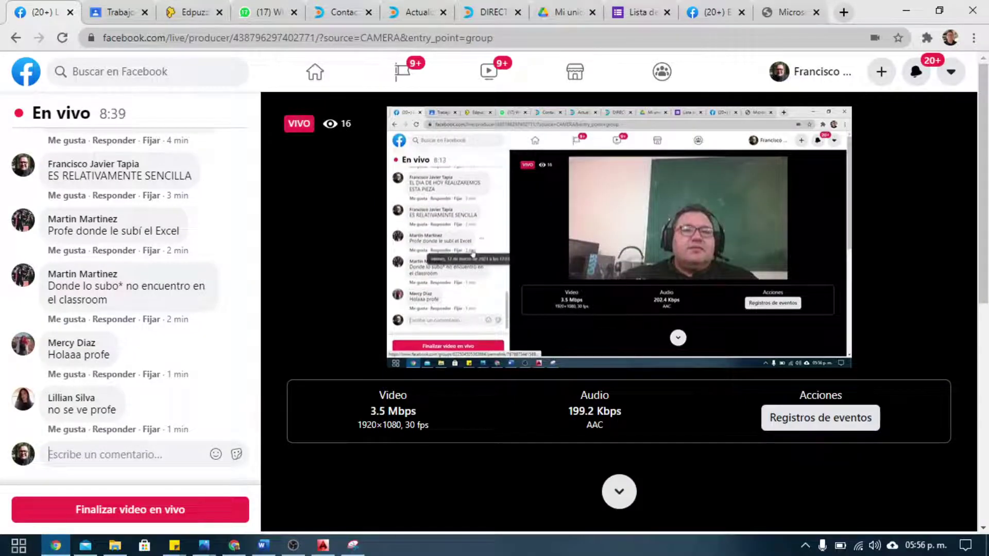
# View the Celtic knot reference (R250 circles in a 500 square) maximized, then go back to OBS
pyautogui.click(353, 545)
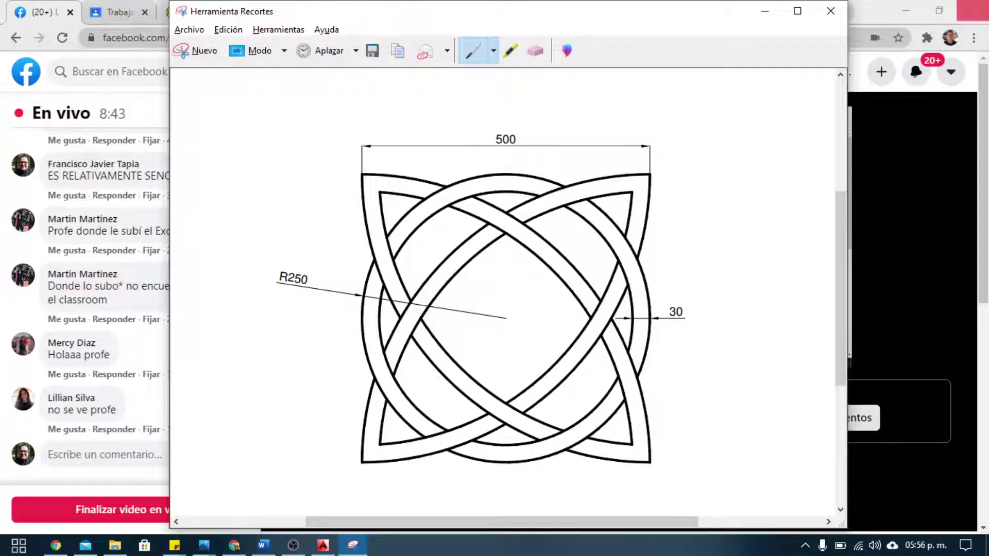
pyautogui.click(797, 10)
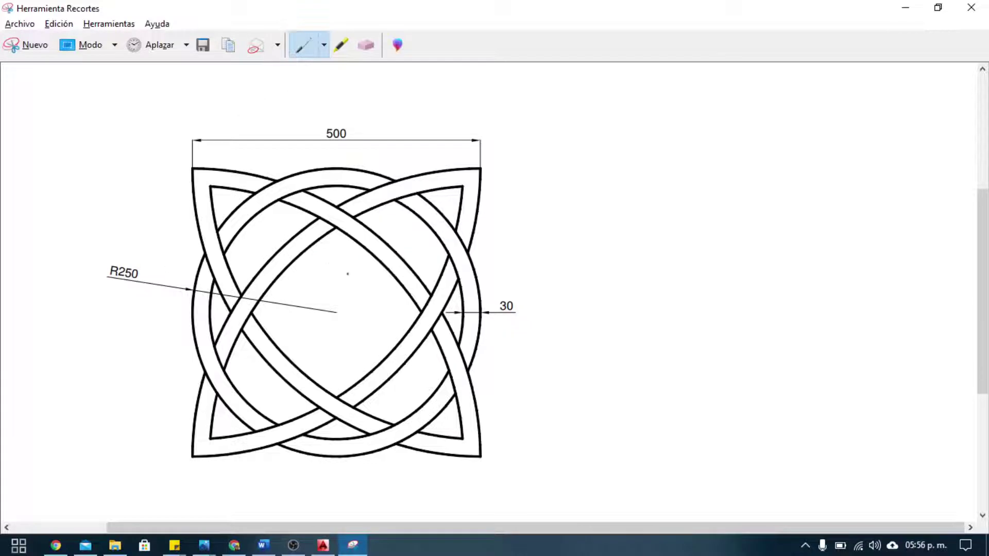
pyautogui.click(293, 547)
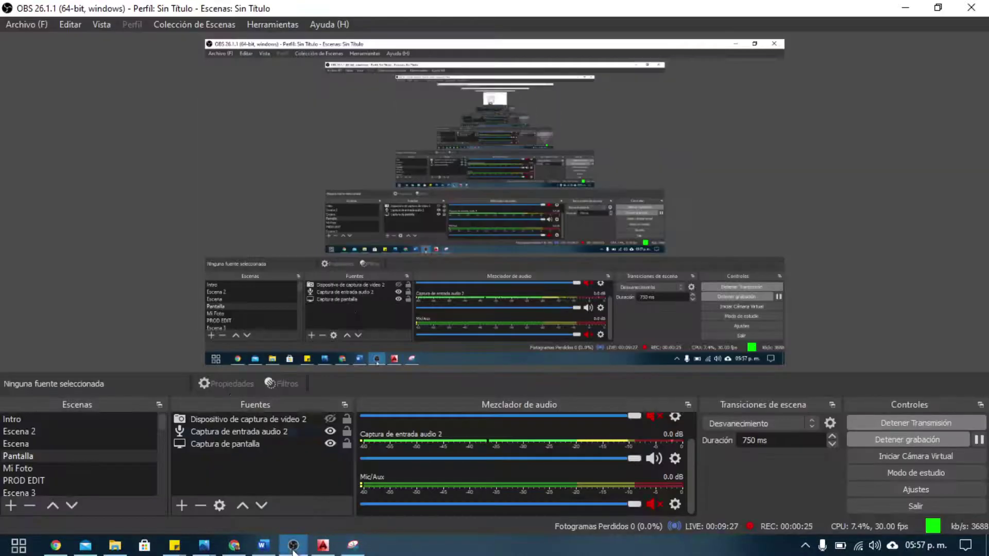
# Draw a rectangle from 0,0 to 500,500 and recentre it in the view
pyautogui.click(323, 545)
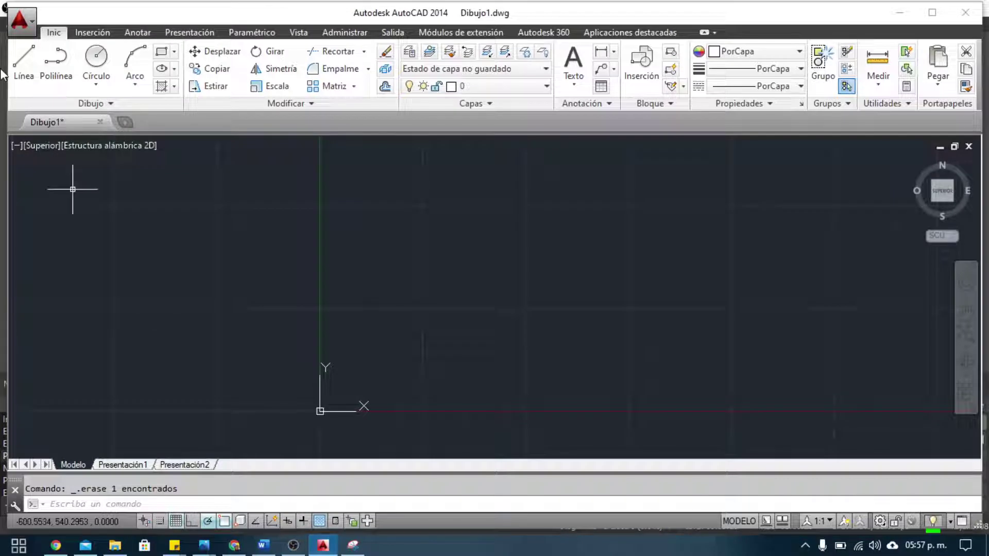
pyautogui.click(162, 53)
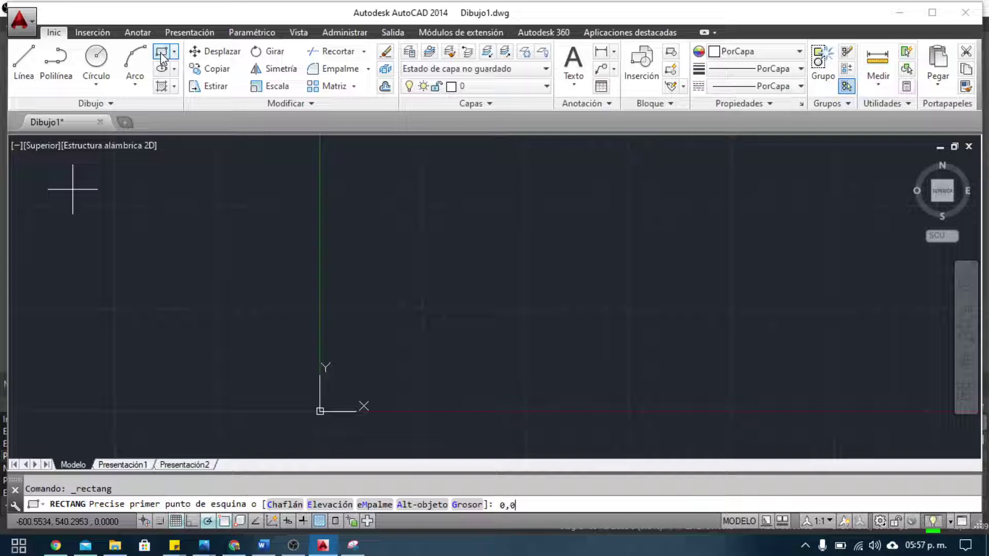
pyautogui.press('Return')
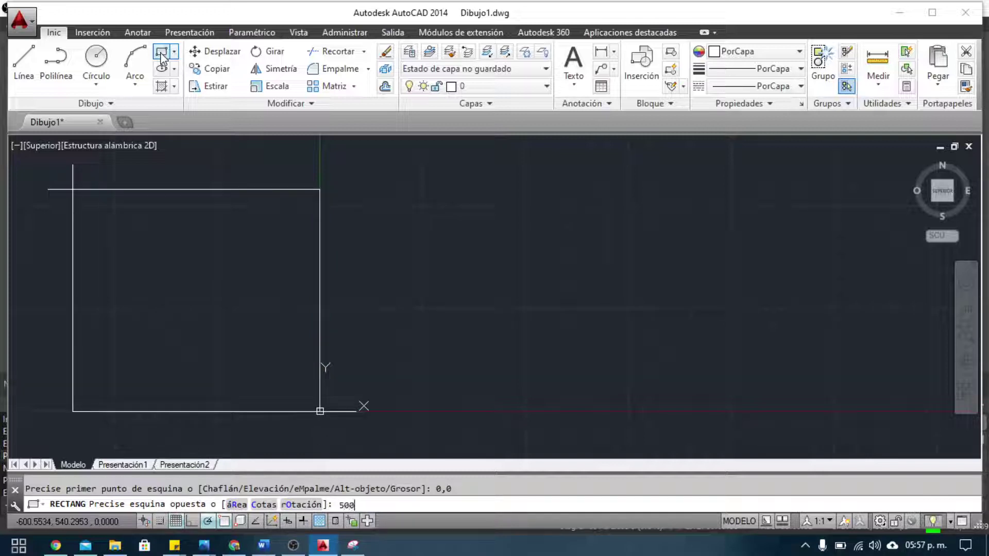
pyautogui.write('00')
pyautogui.press('Return')
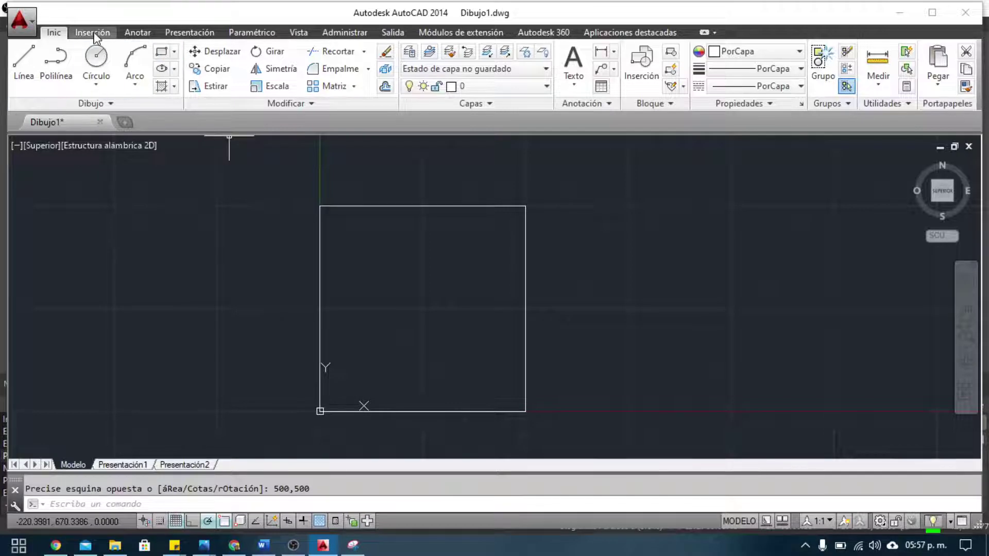
pyautogui.scroll(2, 364, 326)
pyautogui.moveTo(364, 327); pyautogui.dragTo(422, 309, button='middle')
pyautogui.scroll(-2, 422, 309)
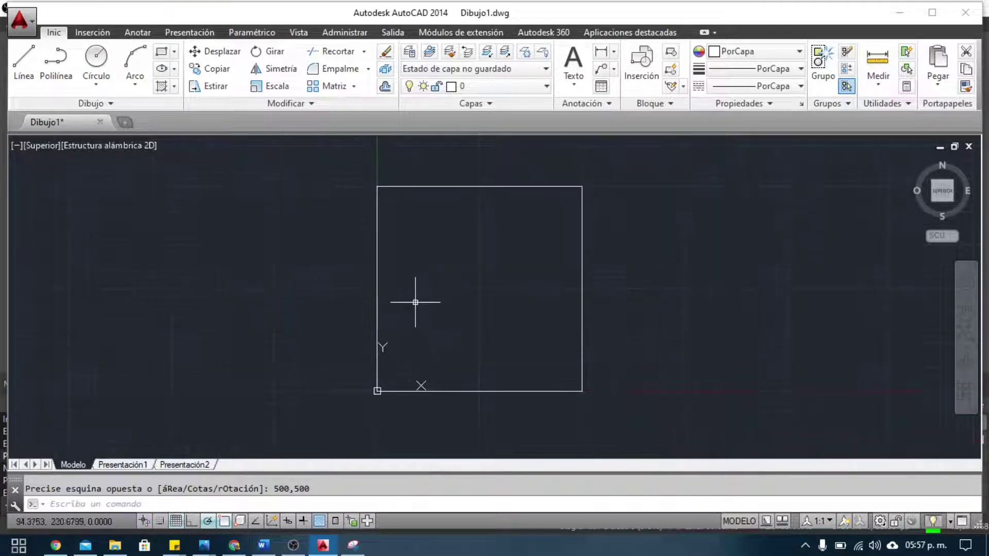
pyautogui.click(293, 545)
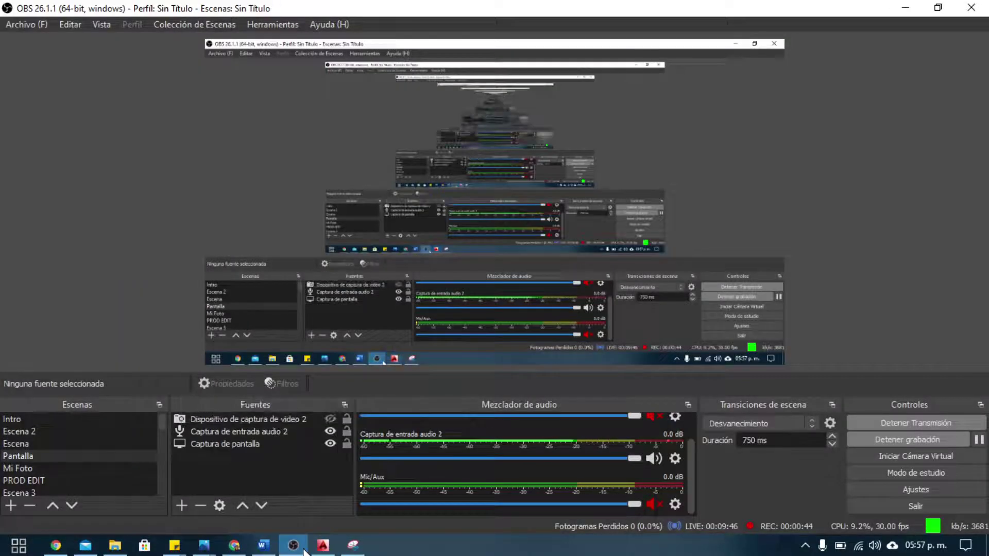
pyautogui.click(304, 550)
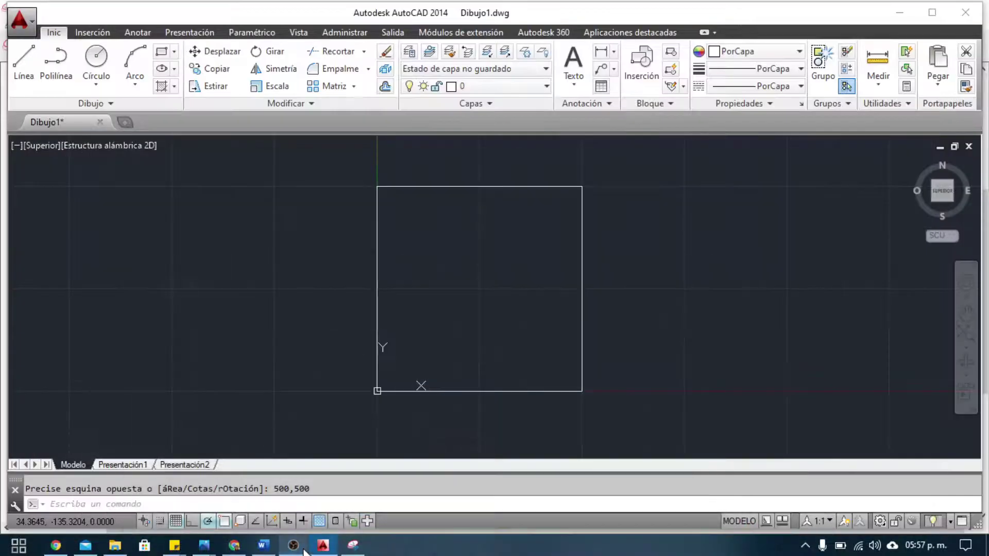
# Check the knot reference drawing in Snipping Tool, then return to AutoCAD
pyautogui.click(353, 545)
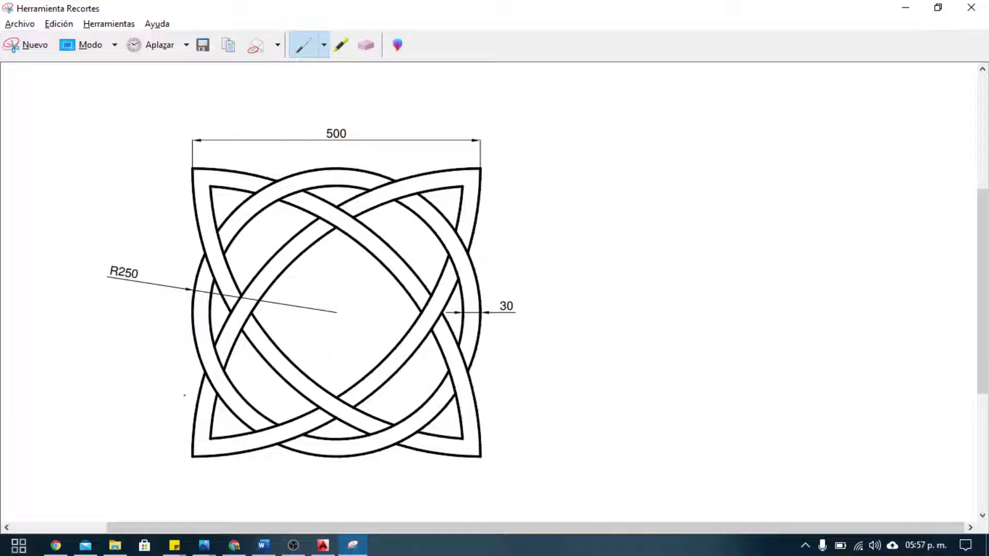
pyautogui.click(323, 545)
# Draw a circle of radius 250 centred at 250,250
pyautogui.click(92, 62)
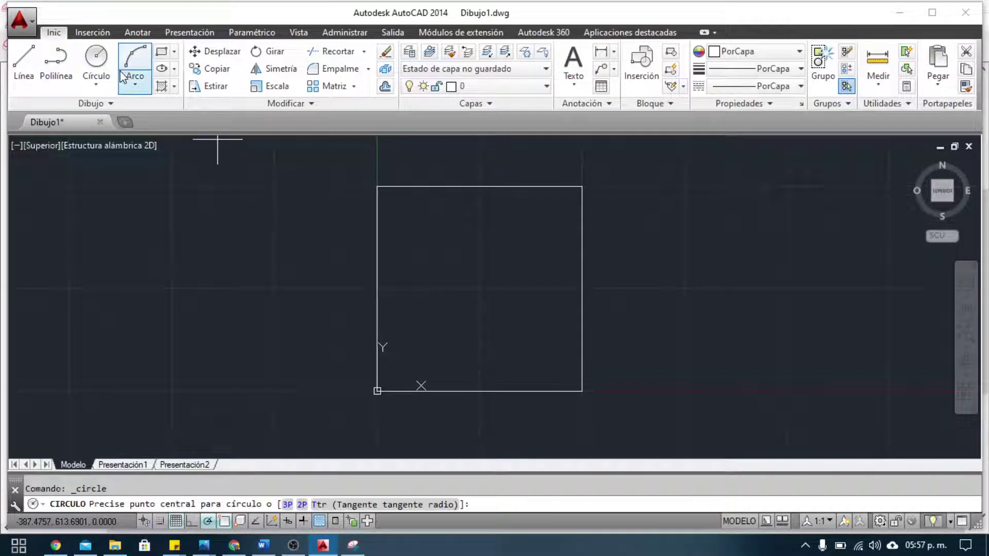
pyautogui.write('0')
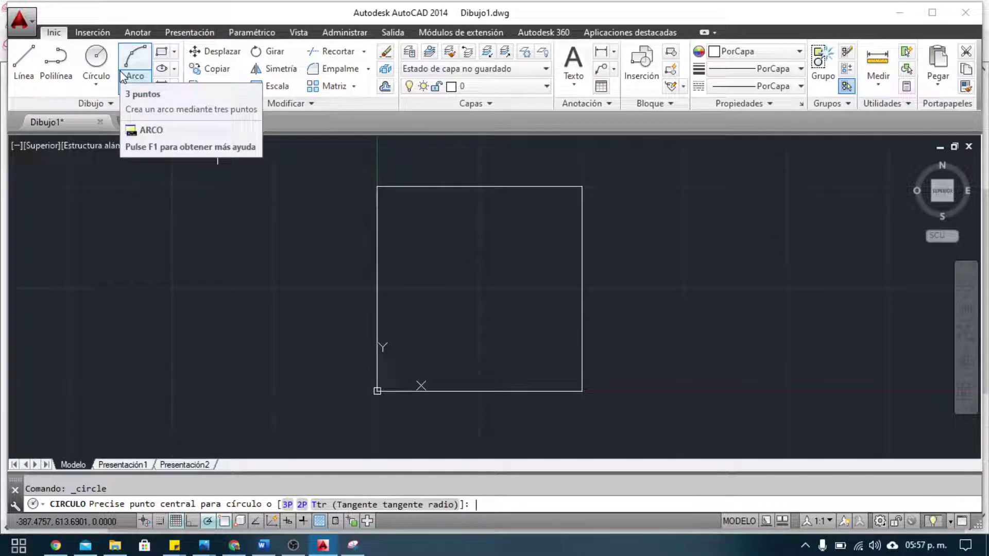
pyautogui.write('250,')
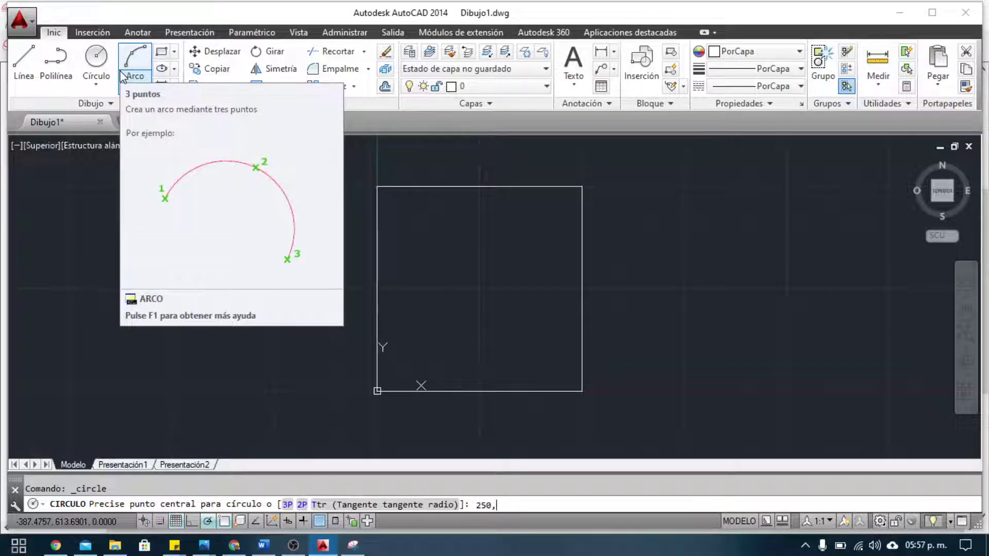
pyautogui.write('50')
pyautogui.press('Return')
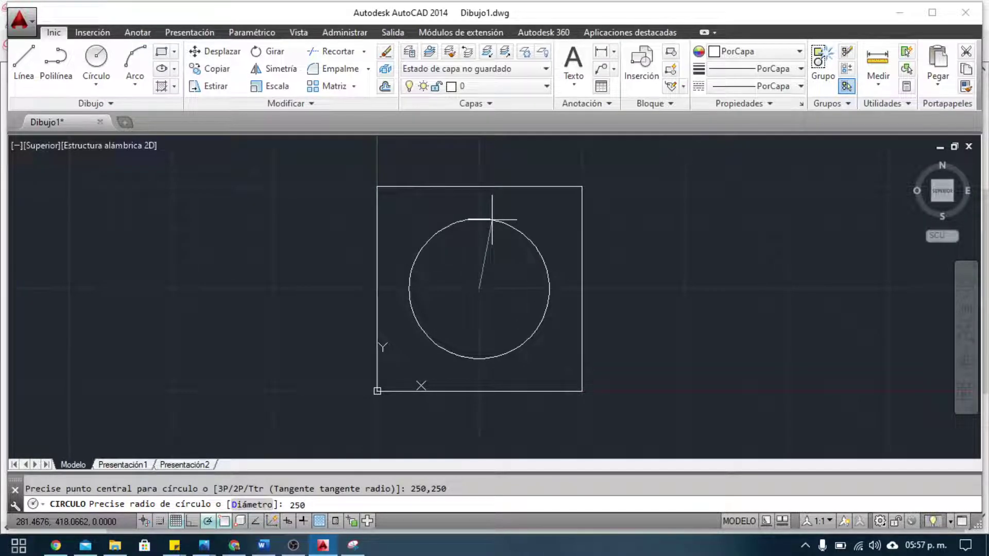
pyautogui.press('Return')
pyautogui.press('Return')
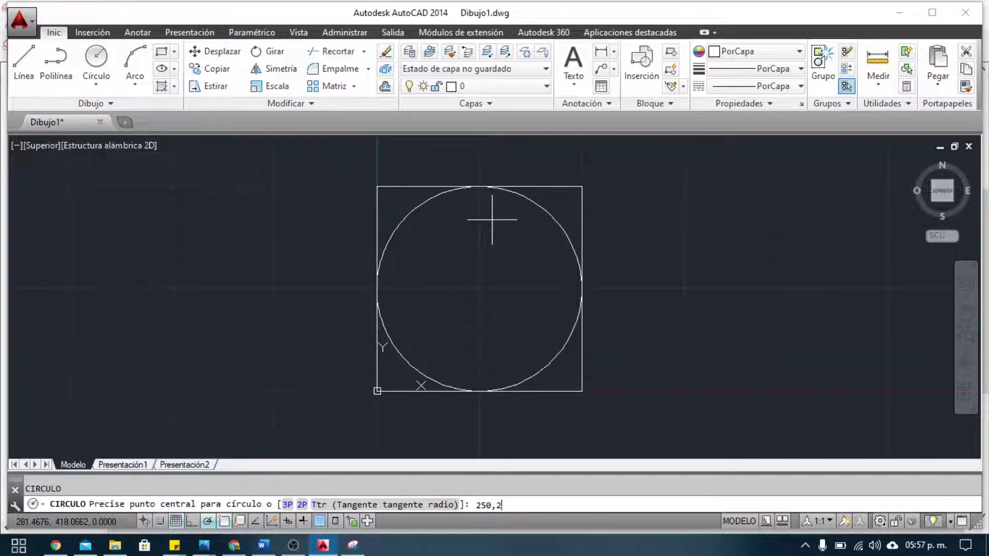
# Add a concentric radius-220 circle at 250,250 and recentre the view
pyautogui.write('50')
pyautogui.press('Return')
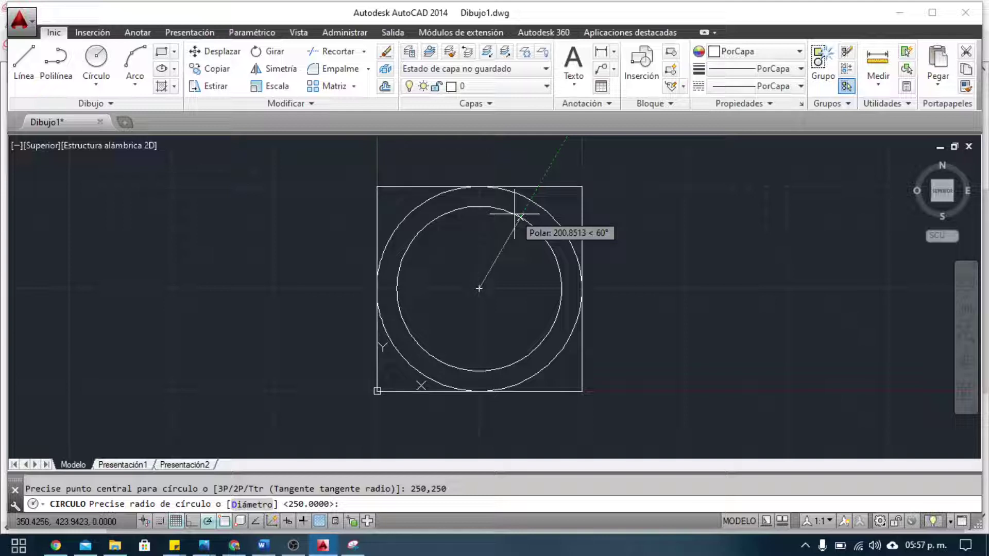
pyautogui.write('220')
pyautogui.press('Return')
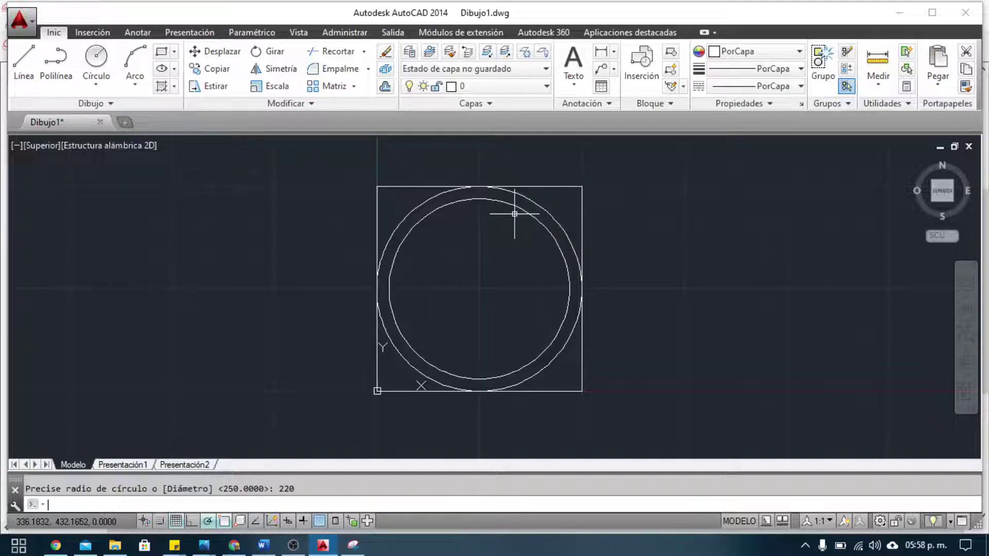
pyautogui.moveTo(518, 229); pyautogui.dragTo(550, 245, button='middle')
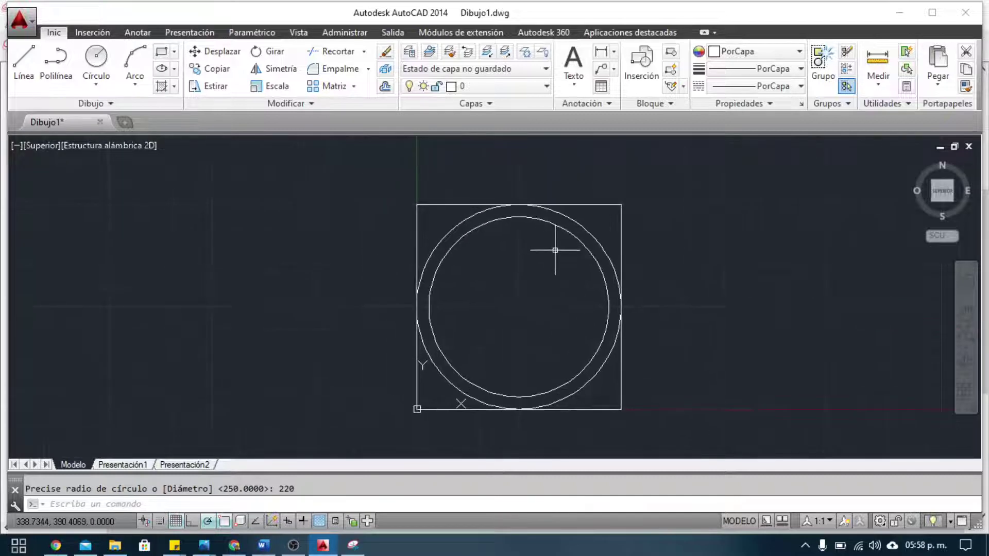
pyautogui.scroll(-2, 522, 289)
pyautogui.moveTo(522, 289); pyautogui.dragTo(503, 260, button='middle')
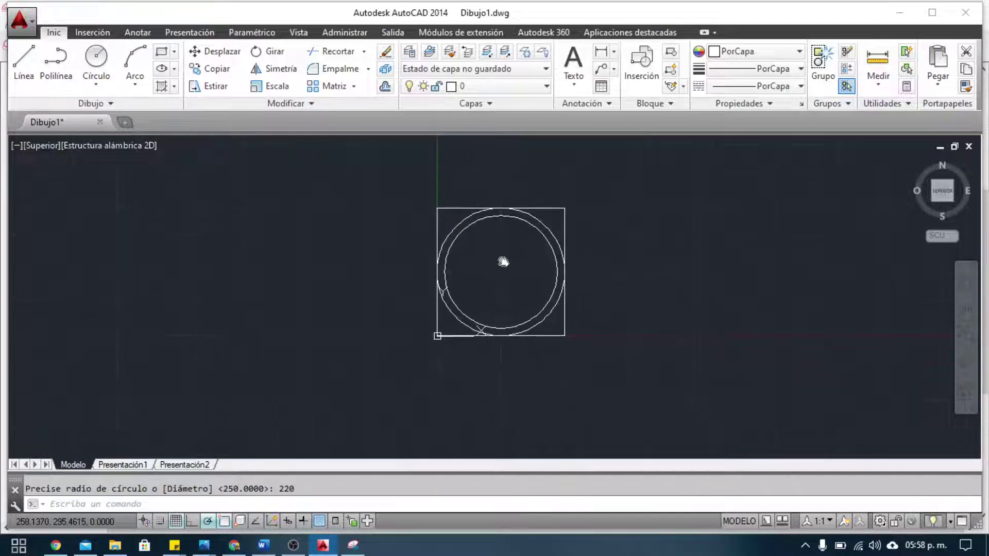
pyautogui.scroll(2, 503, 261)
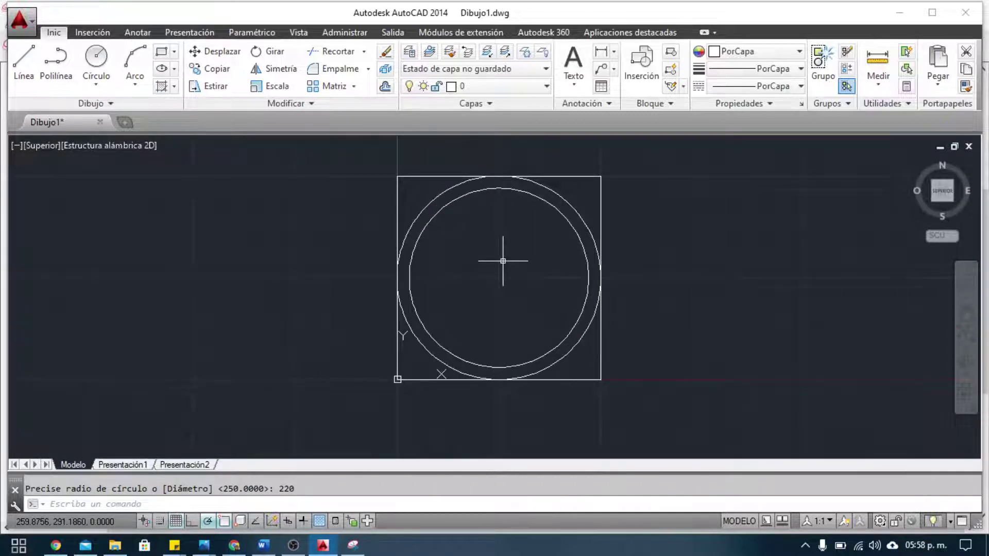
pyautogui.moveTo(503, 261)
pyautogui.mouseDown(button='middle')
pyautogui.moveTo(523, 270)
pyautogui.moveTo(510, 293)
pyautogui.mouseUp(button='middle')
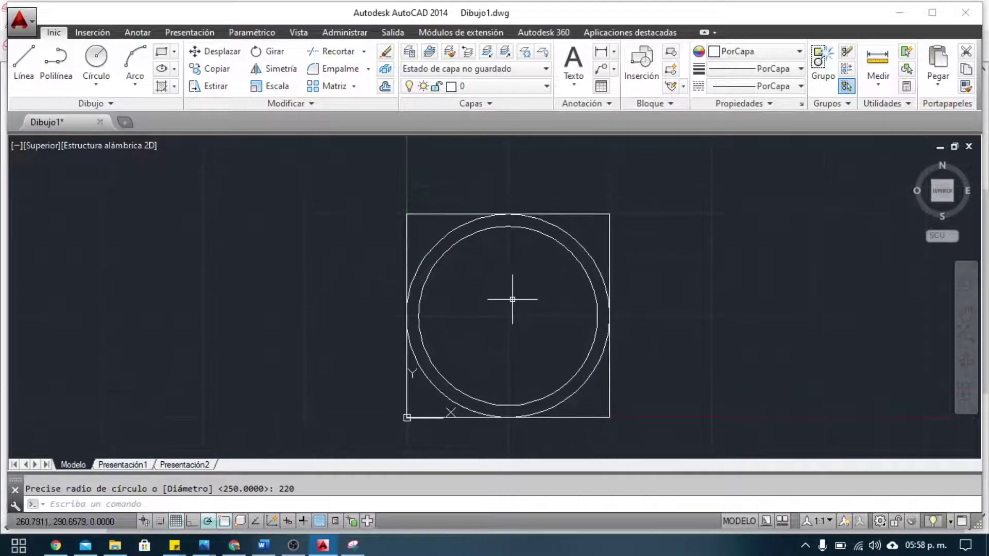
pyautogui.scroll(-2, 523, 342)
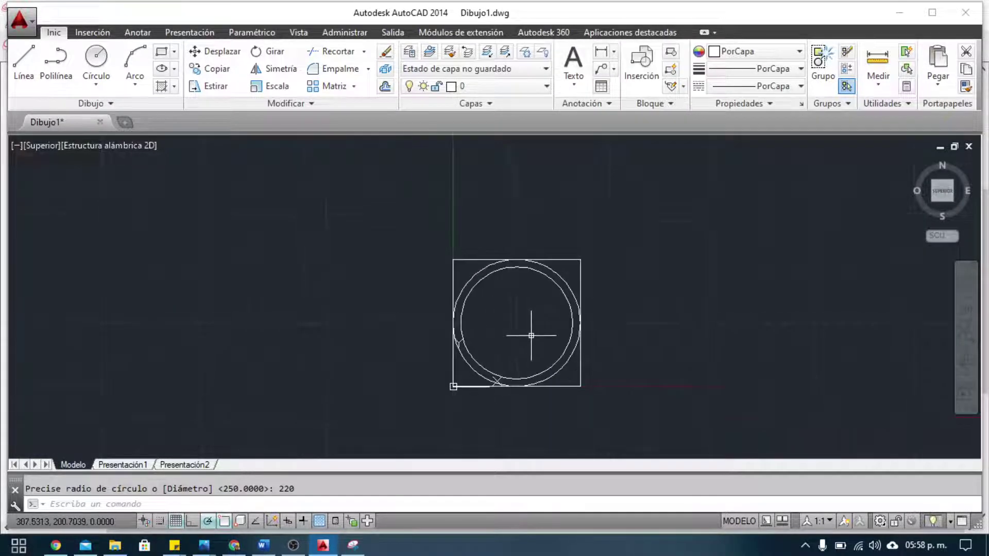
pyautogui.moveTo(529, 335); pyautogui.dragTo(537, 316, button='middle')
pyautogui.click(95, 58)
# Draw a radius-500 circle left of the square plus a concentric radius-470 circle, and select both
pyautogui.click(155, 349)
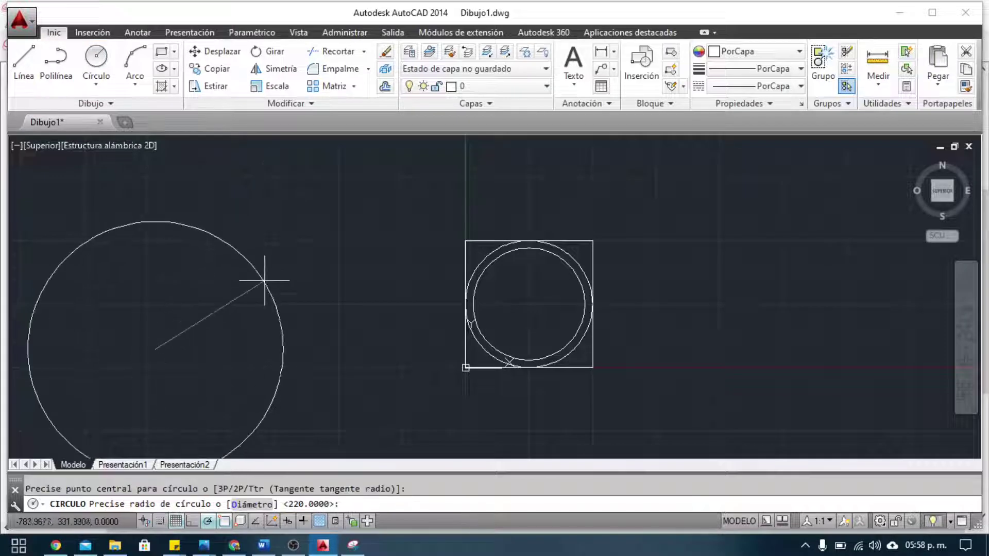
pyautogui.write('500')
pyautogui.press('Return')
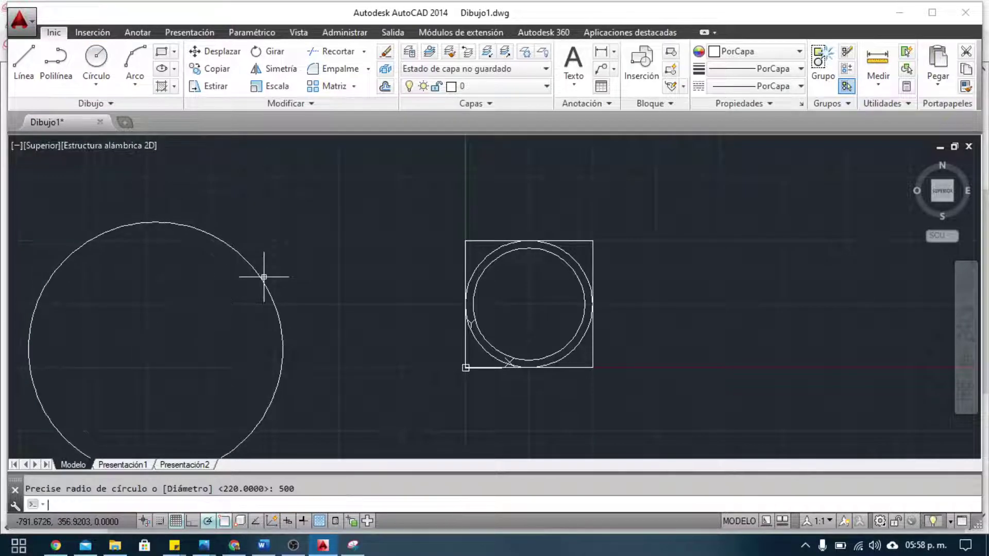
pyautogui.press('Return')
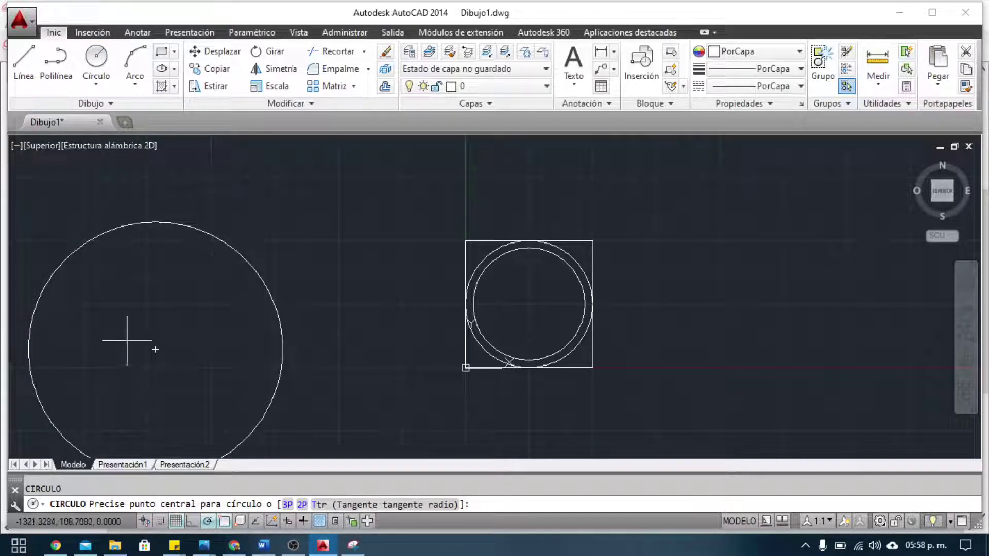
pyautogui.click(156, 349)
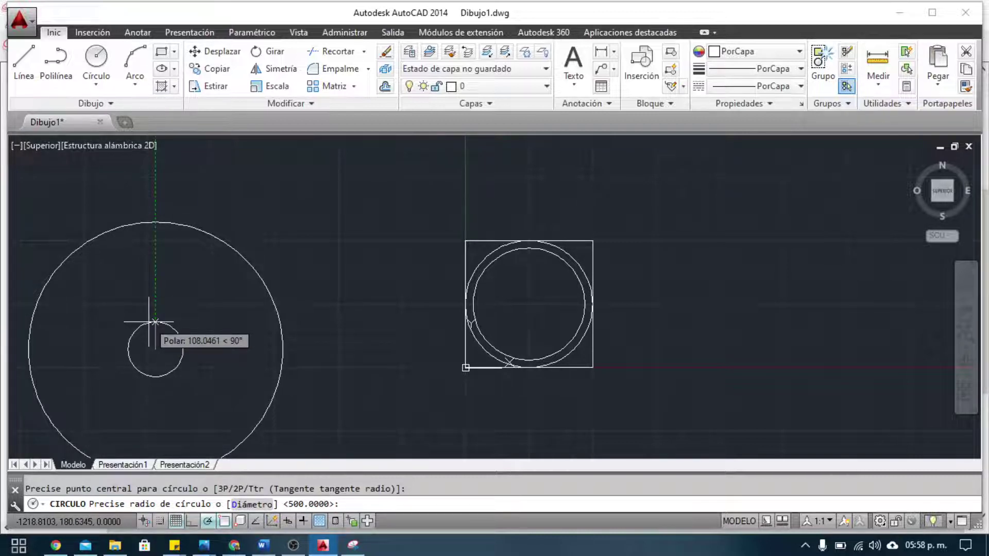
pyautogui.write('470')
pyautogui.press('Return')
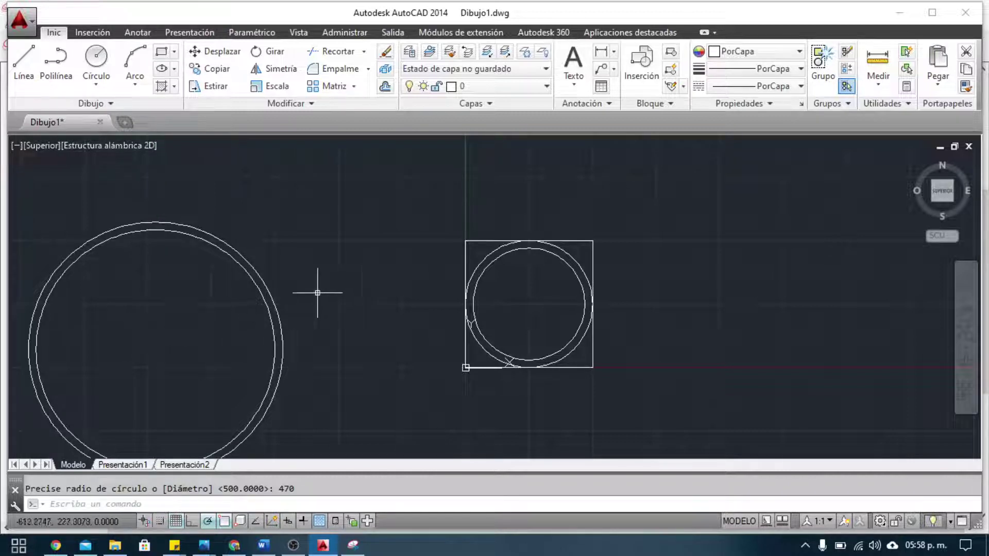
pyautogui.click(342, 293)
pyautogui.click(126, 231)
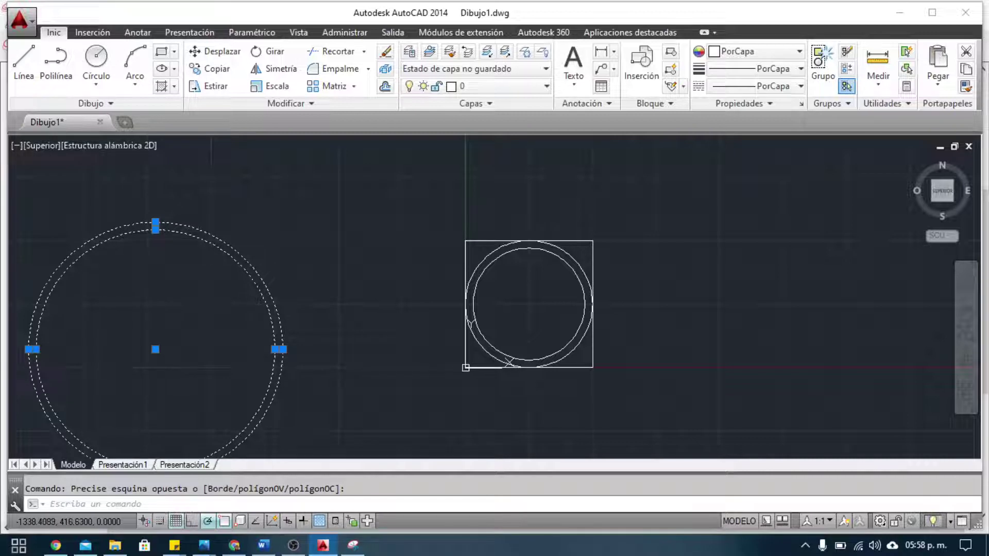
# Copy the 500/470 circle pair and paste copies above, upper right and lower right of the square
pyautogui.hotkey('ctrl', 'c')
pyautogui.hotkey('ctrl', 'v')
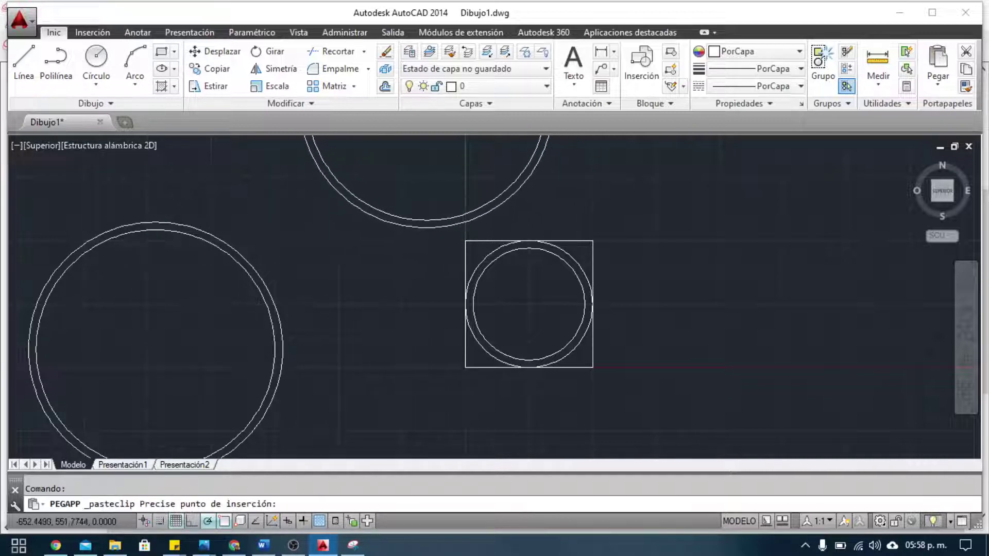
pyautogui.scroll(-2, 301, 228)
pyautogui.click(283, 215)
pyautogui.click(542, 256)
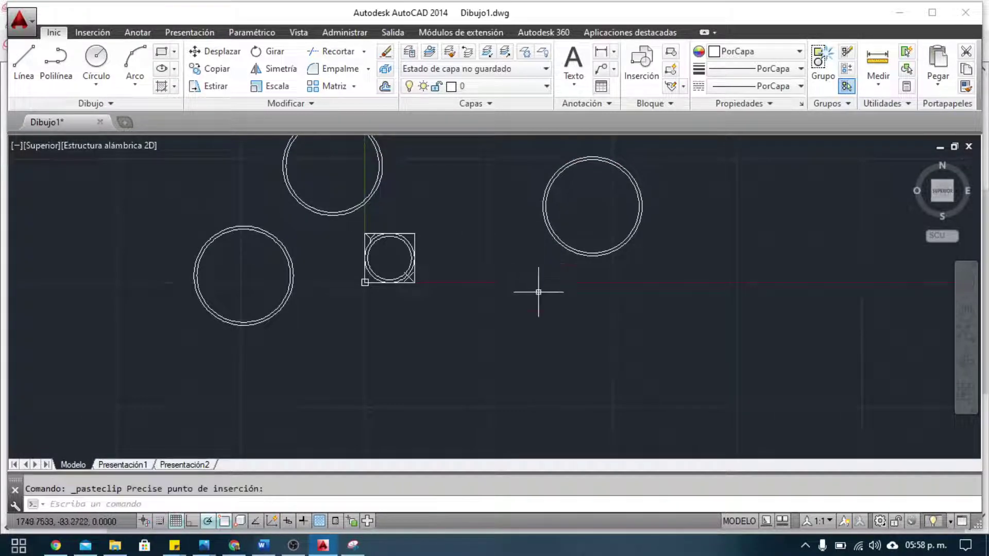
pyautogui.hotkey('ctrl', 'v')
pyautogui.click(548, 394)
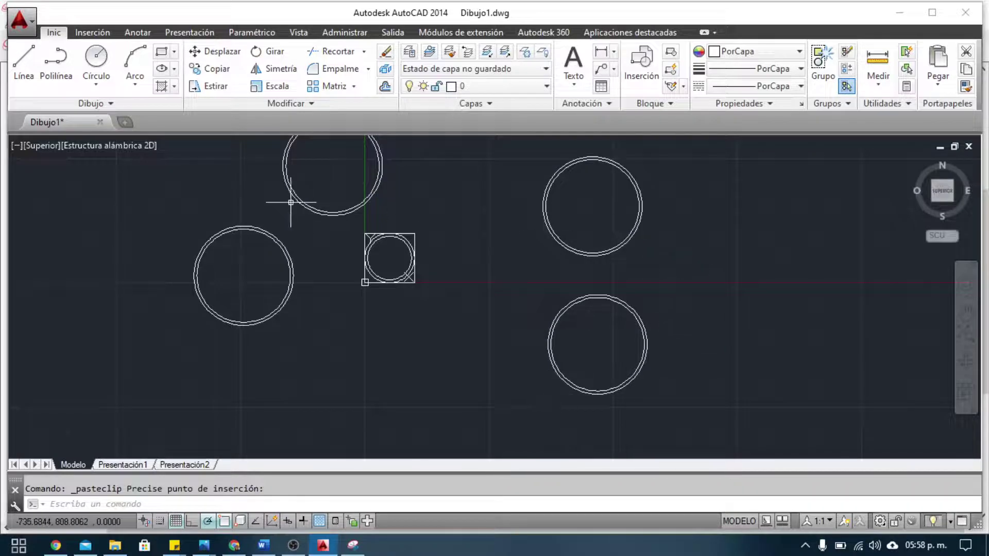
pyautogui.scroll(6, 292, 203)
pyautogui.scroll(-4, 290, 202)
pyautogui.scroll(5, 291, 202)
pyautogui.scroll(-3, 290, 201)
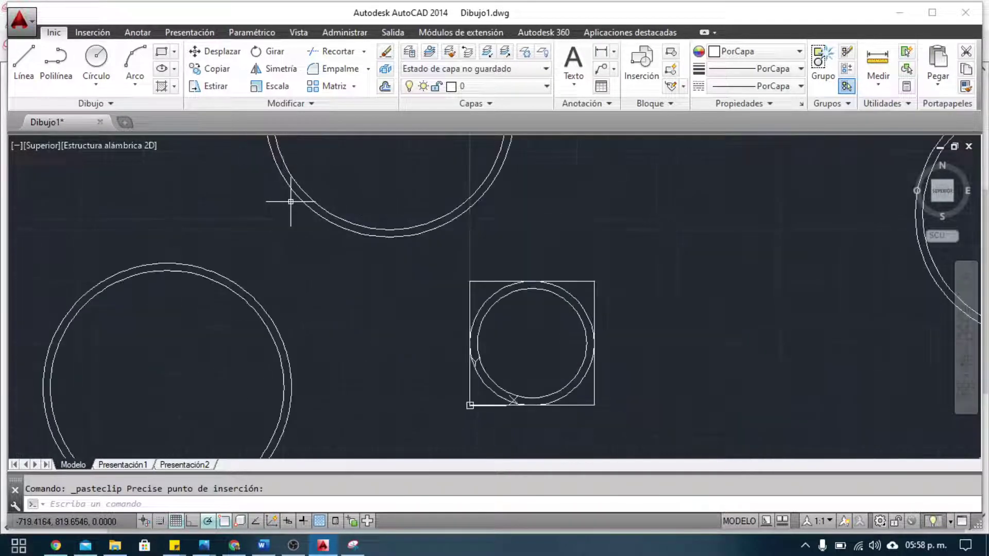
pyautogui.click(352, 545)
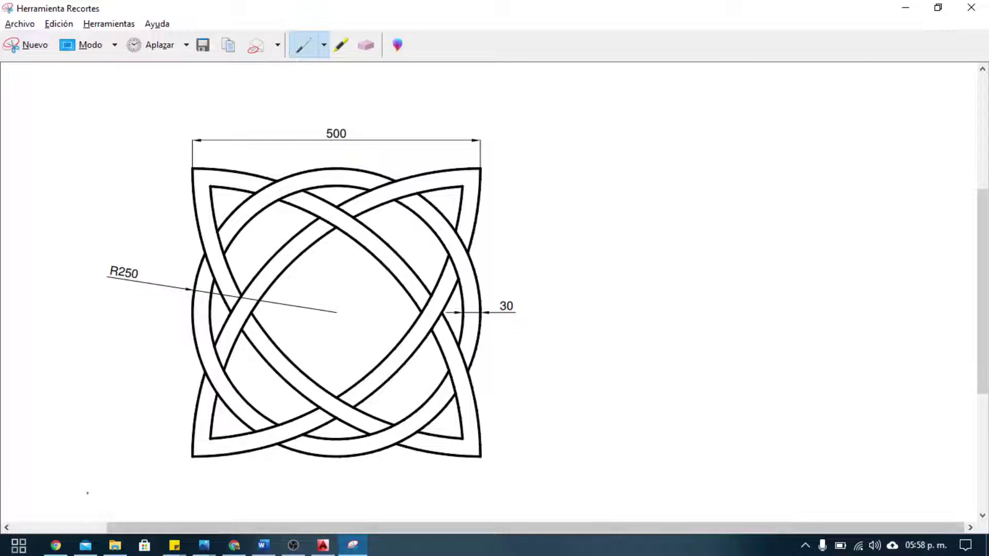
# Trace one band's top, right and inner arcs with yellow highlighter on the reference
pyautogui.click(324, 45)
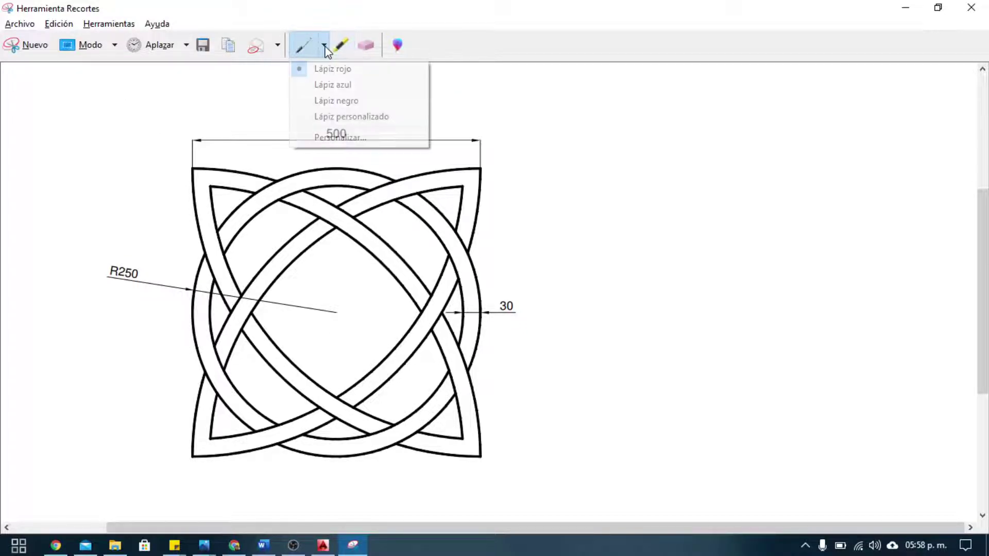
pyautogui.click(343, 47)
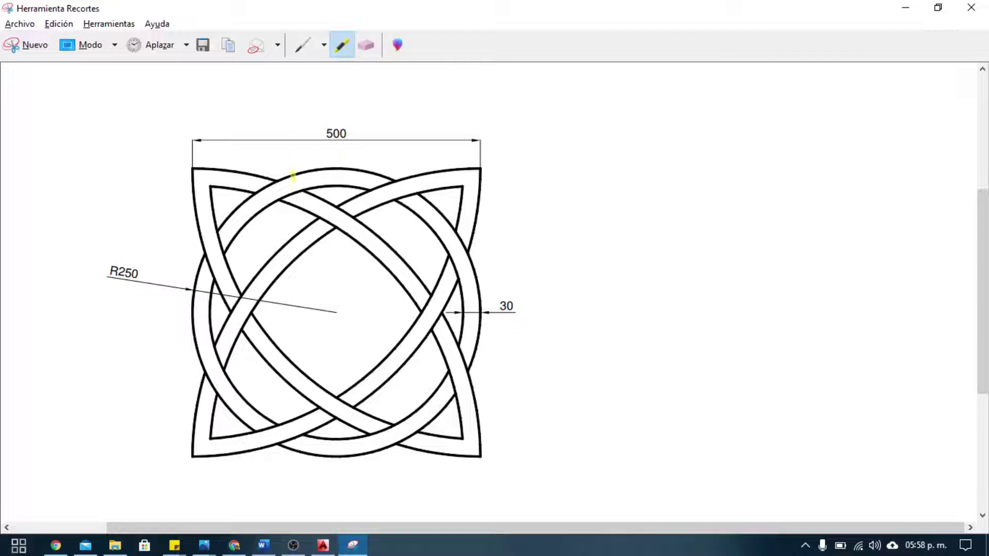
pyautogui.moveTo(308, 177); pyautogui.dragTo(331, 177)
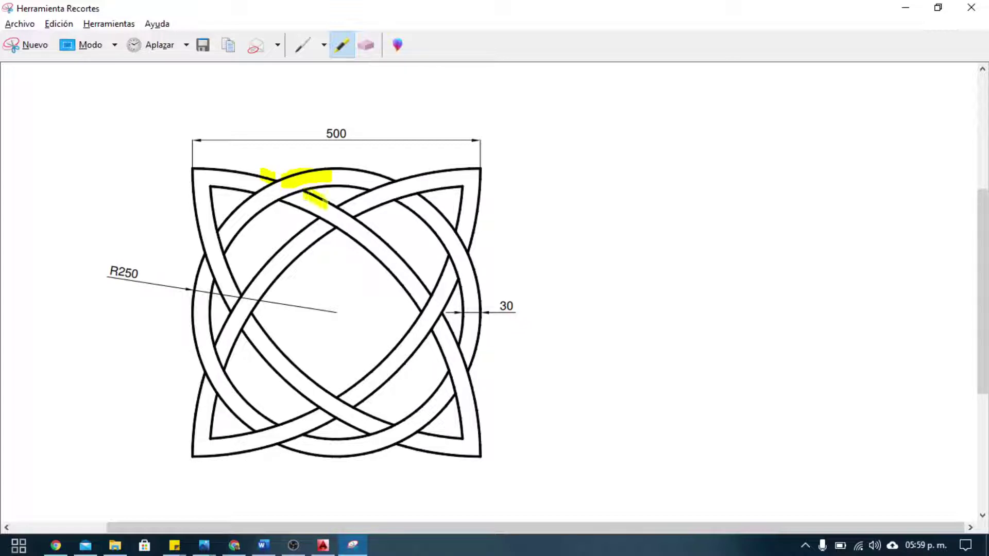
pyautogui.moveTo(355, 221); pyautogui.dragTo(422, 285)
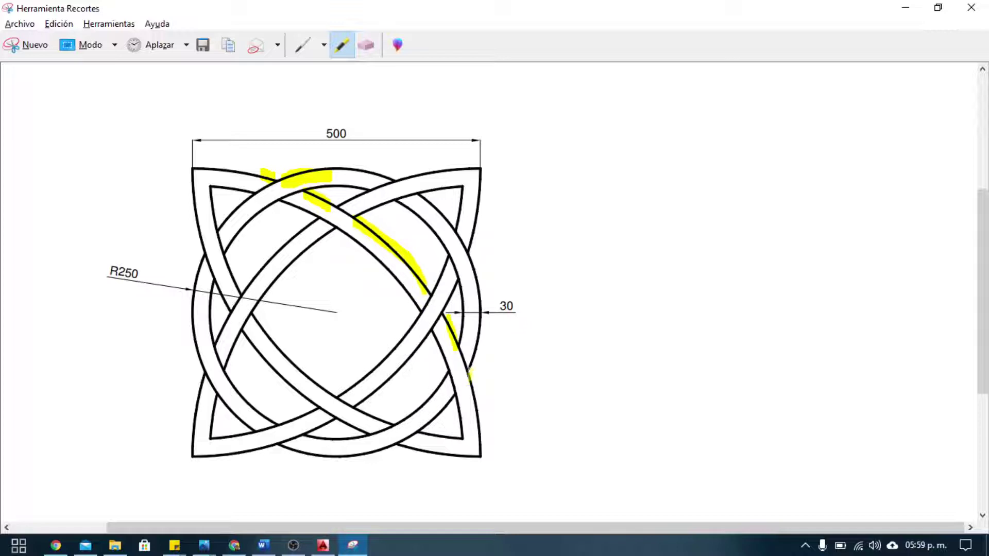
pyautogui.moveTo(470, 382); pyautogui.dragTo(479, 429)
pyautogui.moveTo(458, 367); pyautogui.dragTo(440, 341)
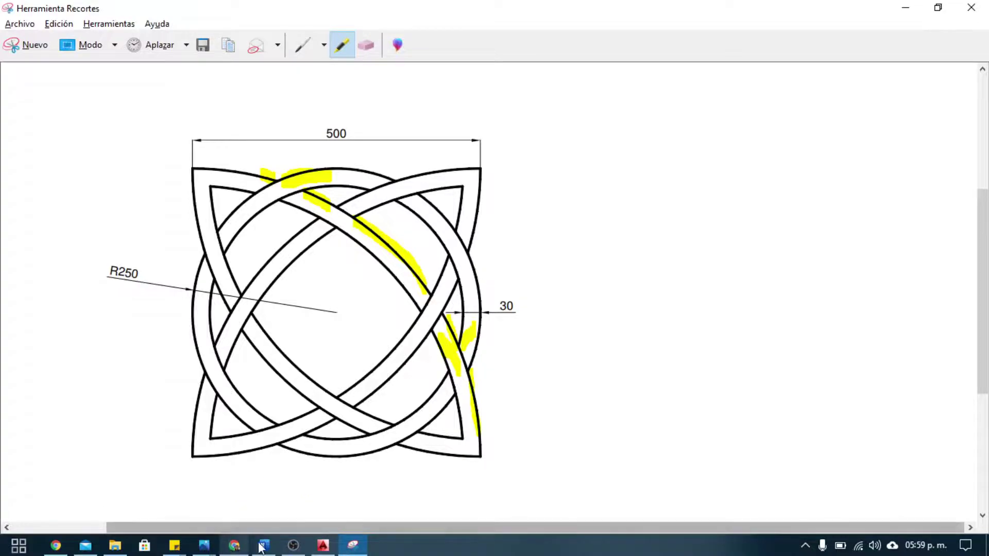
# Return to the AutoCAD drawing
pyautogui.click(284, 542)
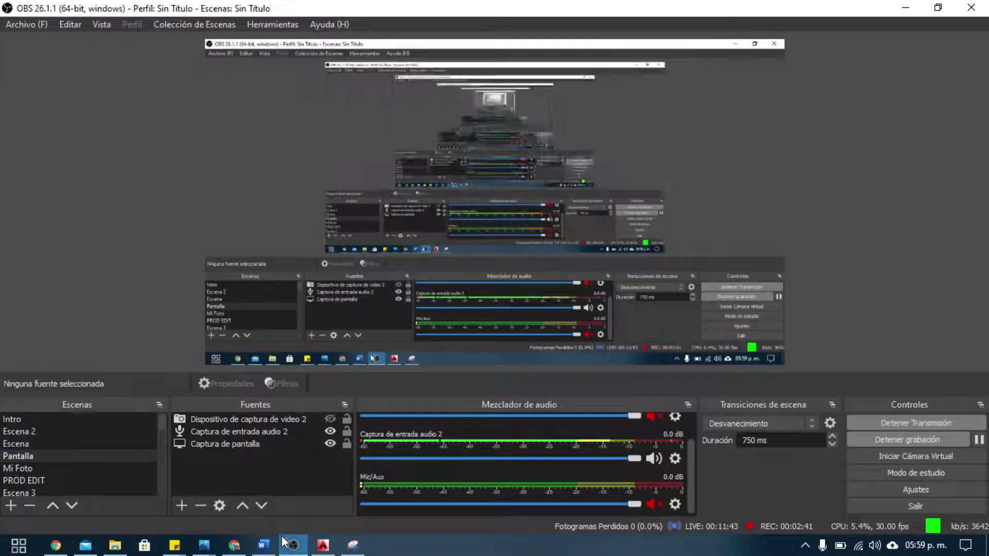
pyautogui.click(323, 545)
pyautogui.scroll(-2, 363, 337)
pyautogui.scroll(2, 523, 331)
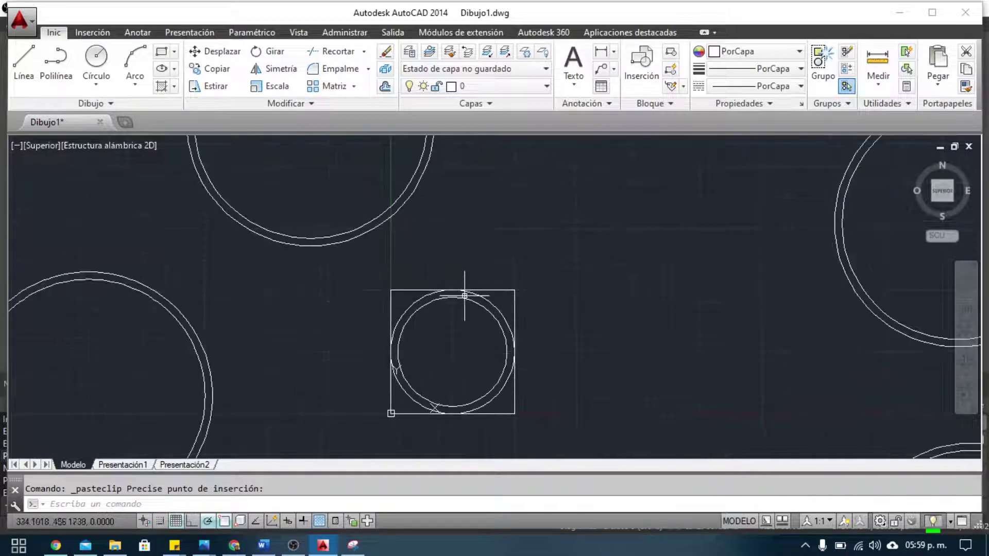
# Move the top circle pair so its centre sits on the square's top-right corner
pyautogui.press('Escape')
pyautogui.click(407, 188)
pyautogui.click(332, 170)
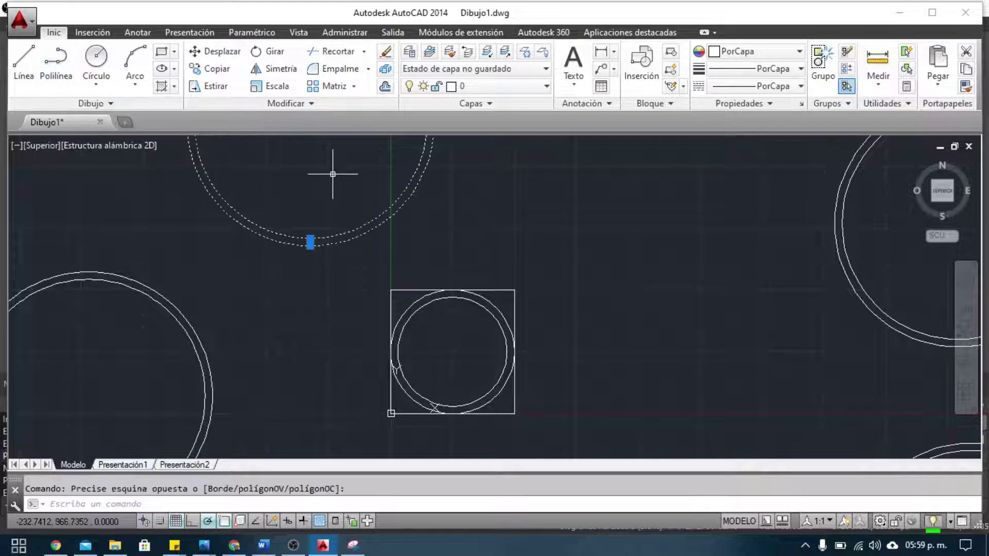
pyautogui.click(215, 51)
pyautogui.scroll(2, 356, 180)
pyautogui.moveTo(364, 206); pyautogui.dragTo(575, 257, button='middle')
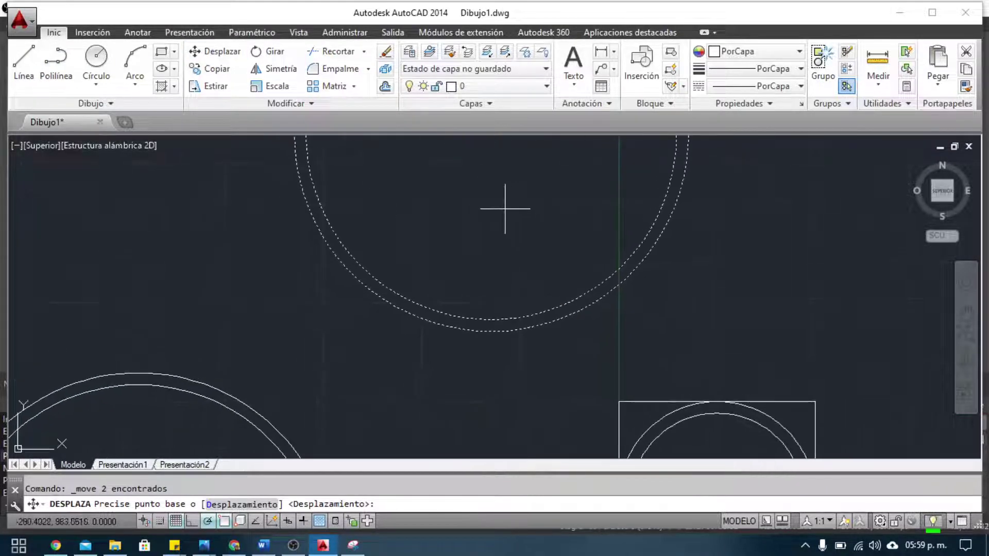
pyautogui.scroll(-2, 505, 205)
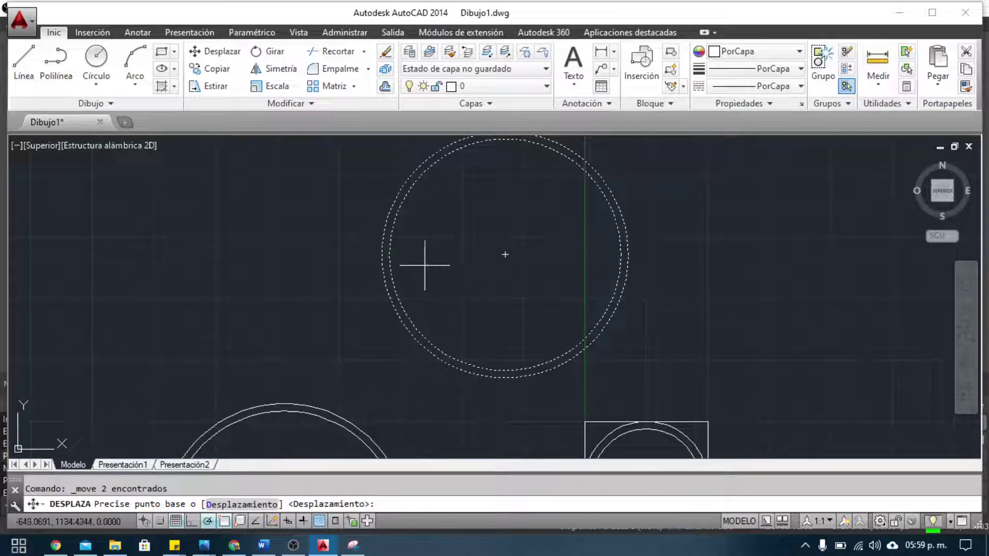
pyautogui.click(503, 254)
pyautogui.scroll(1, 646, 320)
pyautogui.scroll(-3, 640, 281)
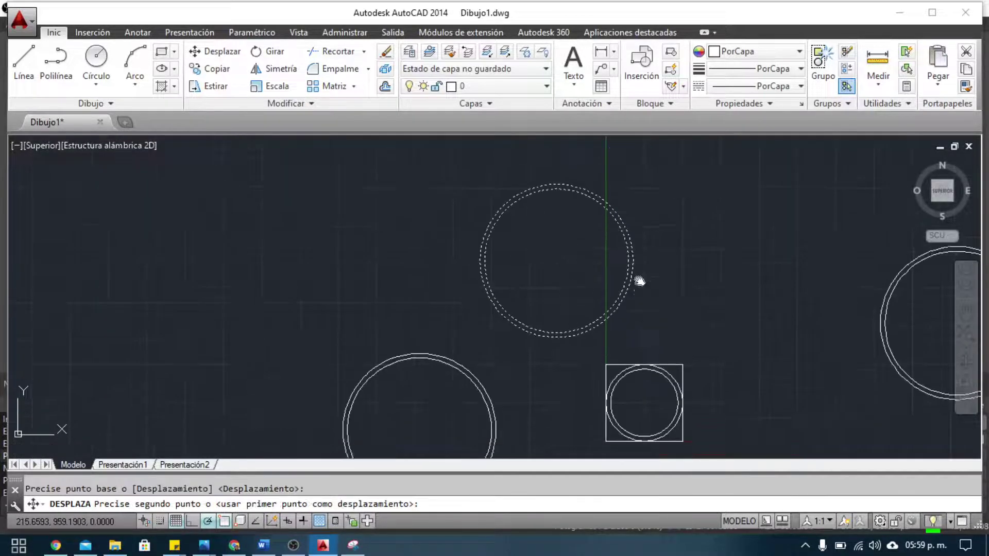
pyautogui.moveTo(640, 281); pyautogui.dragTo(663, 238, button='middle')
pyautogui.scroll(2, 660, 234)
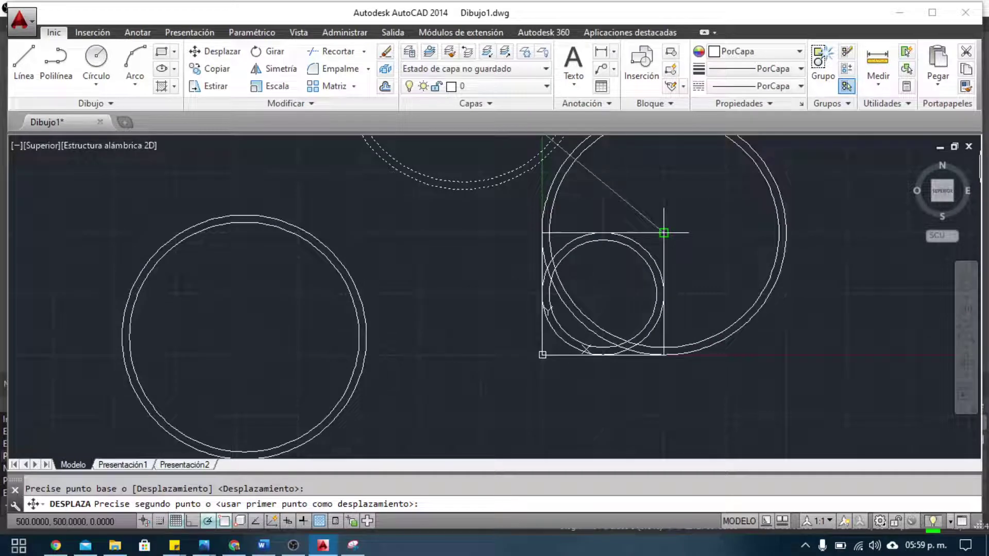
pyautogui.scroll(3, 662, 227)
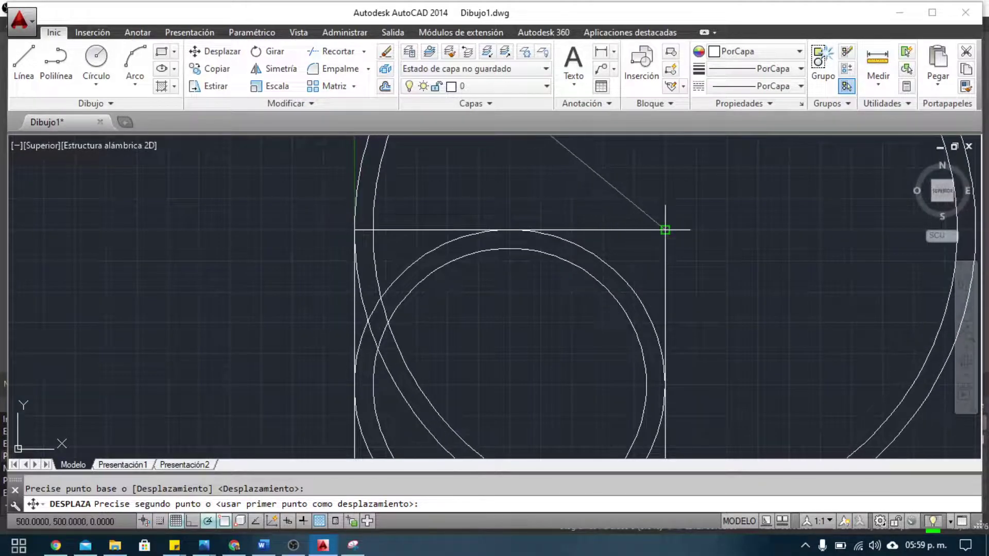
pyautogui.click(665, 230)
# Move the left circle pair so its centre sits on the square's top-left corner
pyautogui.scroll(-2, 505, 278)
pyautogui.moveTo(505, 278); pyautogui.dragTo(465, 187, button='middle')
pyautogui.scroll(-2, 466, 188)
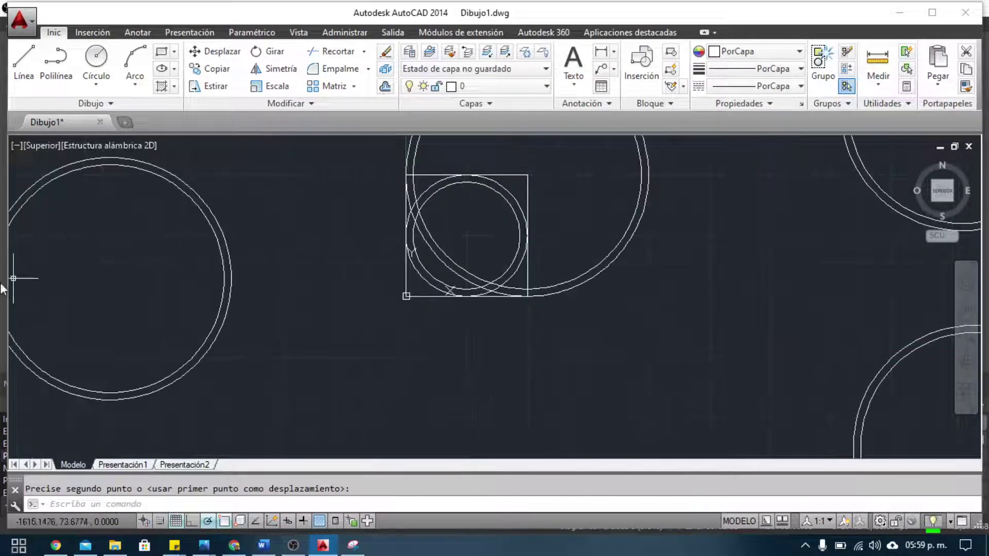
pyautogui.click(184, 380)
pyautogui.click(174, 340)
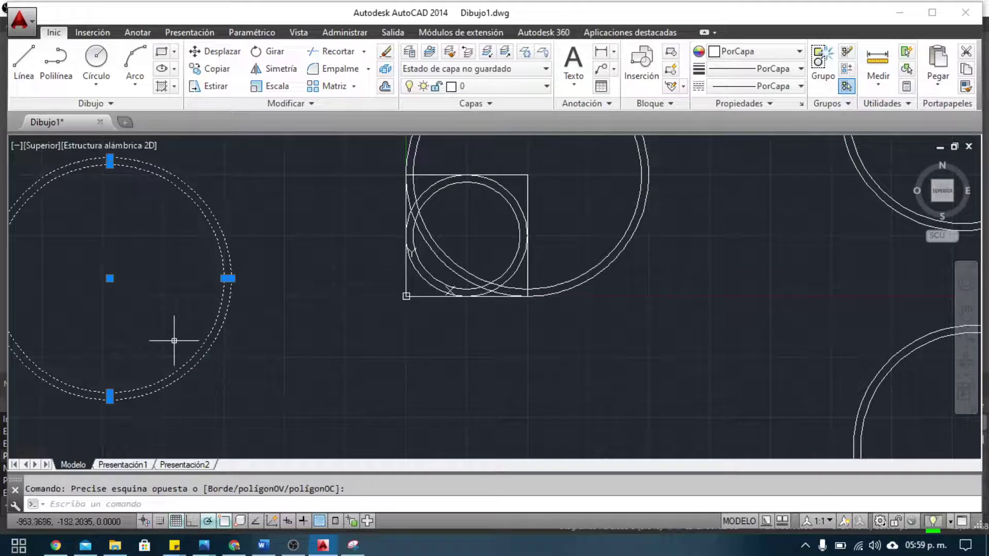
pyautogui.click(220, 52)
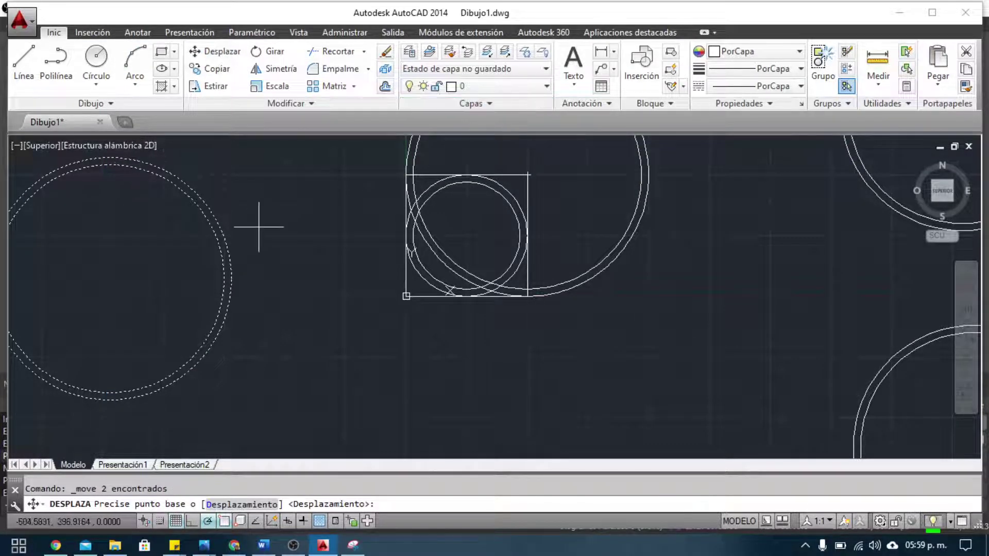
pyautogui.click(109, 278)
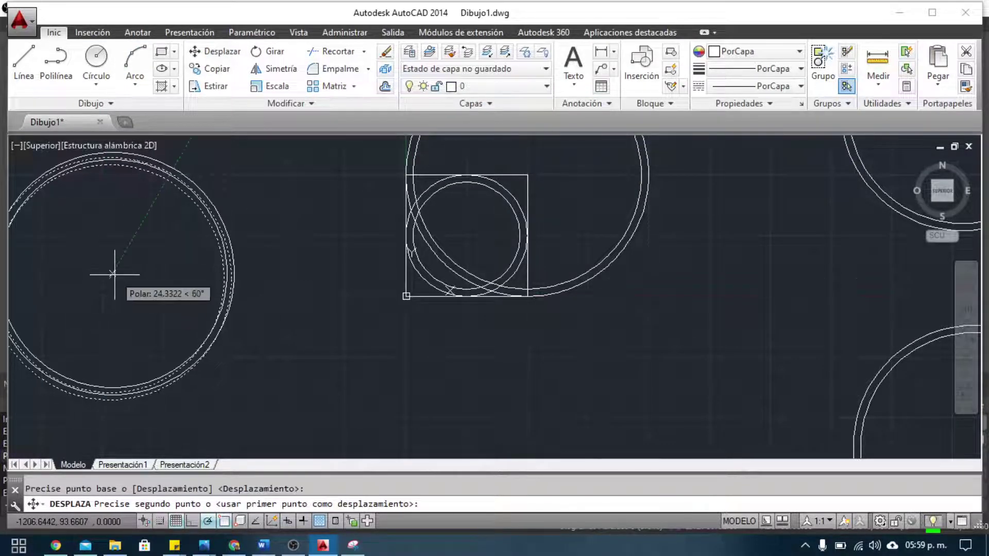
pyautogui.click(406, 175)
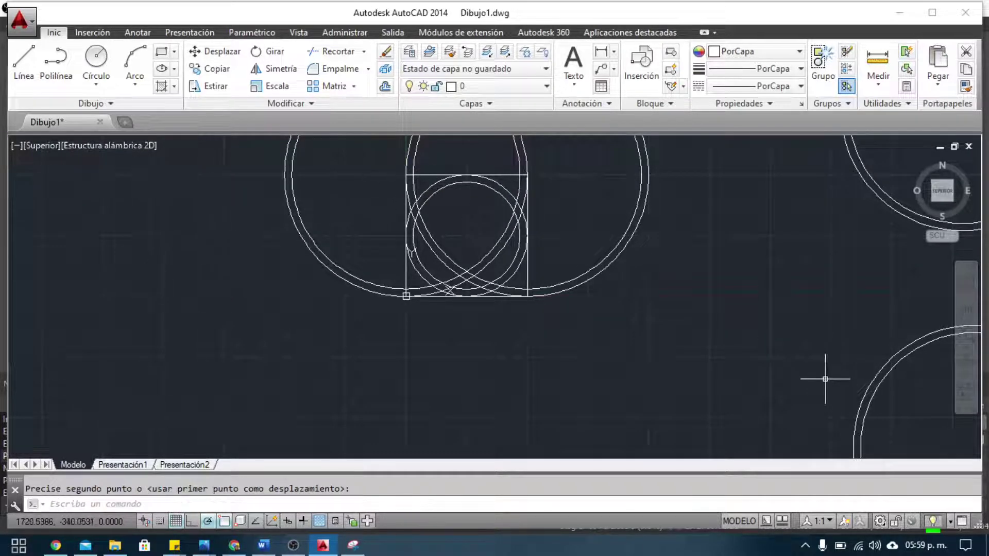
pyautogui.scroll(4, 456, 171)
pyautogui.scroll(-2, 456, 181)
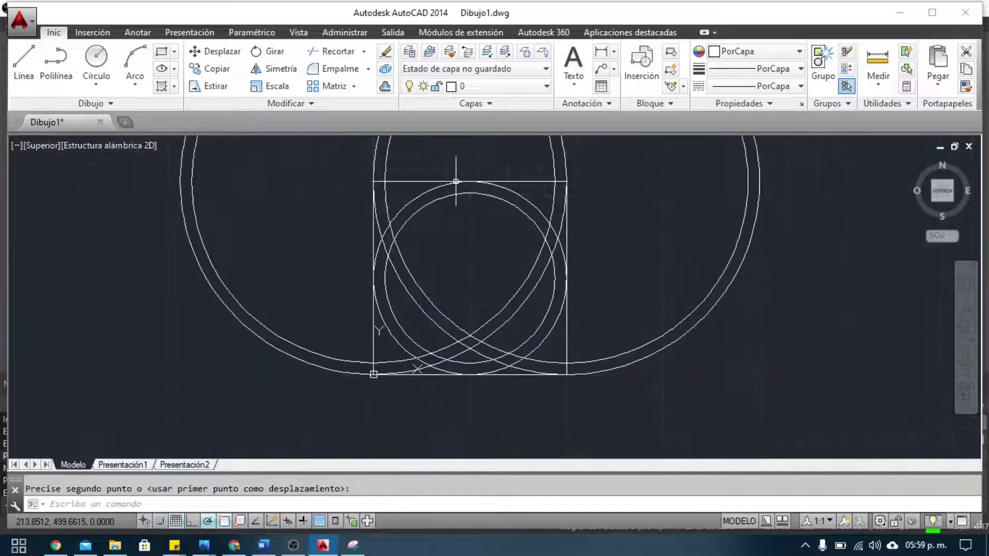
pyautogui.moveTo(456, 170); pyautogui.dragTo(448, 124, button='middle')
pyautogui.scroll(-2, 670, 268)
pyautogui.moveTo(702, 276); pyautogui.dragTo(571, 234, button='middle')
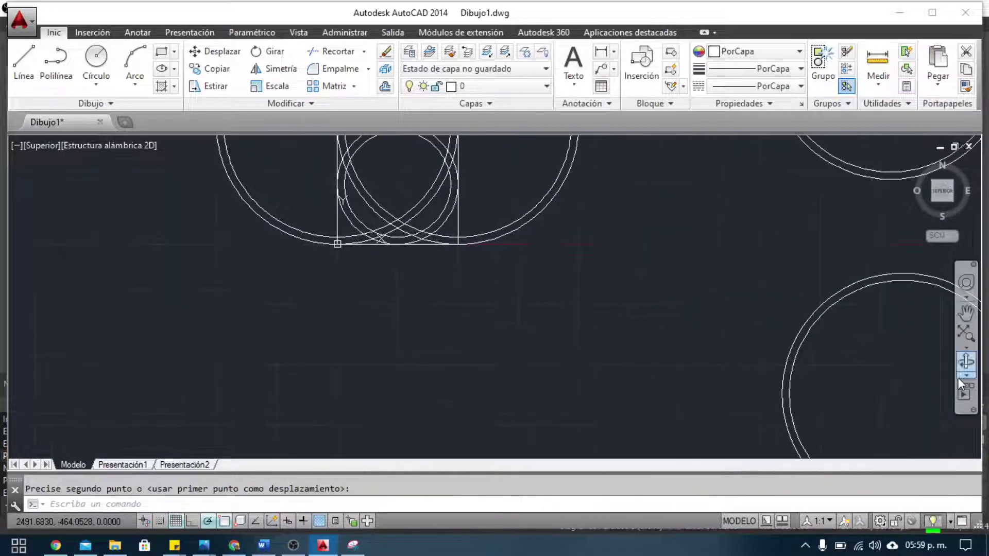
pyautogui.click(885, 374)
# Move the lower-right circle pair so its centre lands on a corner of the square
pyautogui.click(764, 302)
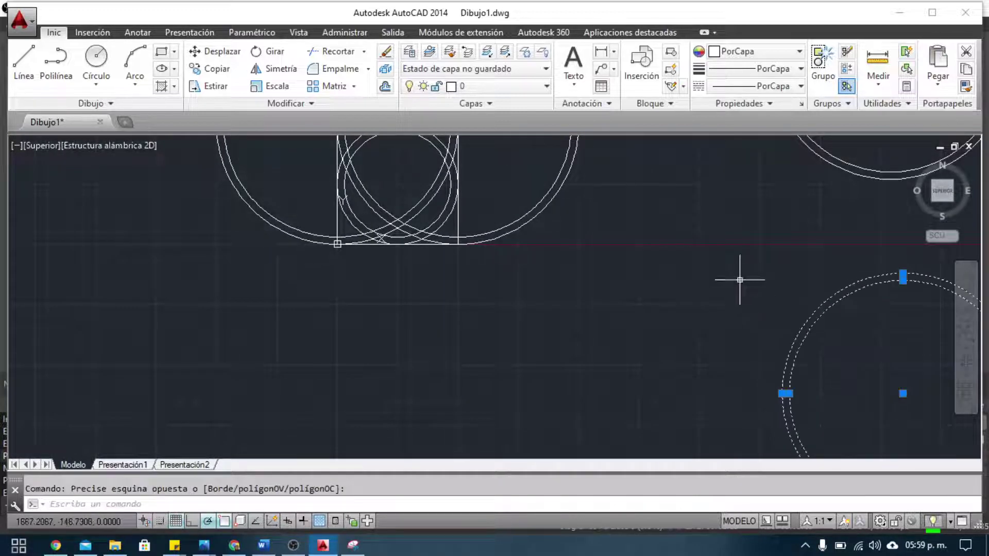
pyautogui.click(210, 57)
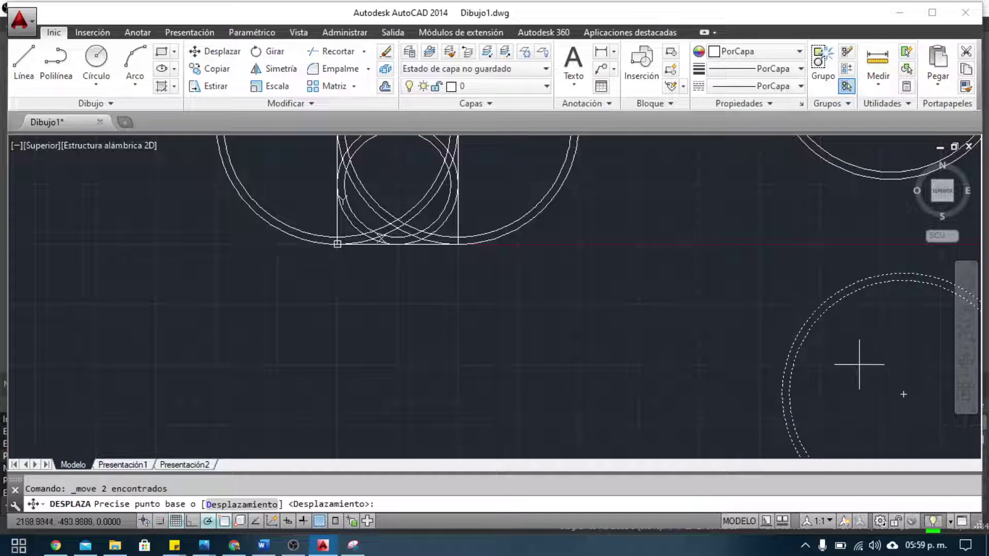
pyautogui.click(903, 394)
pyautogui.scroll(4, 504, 331)
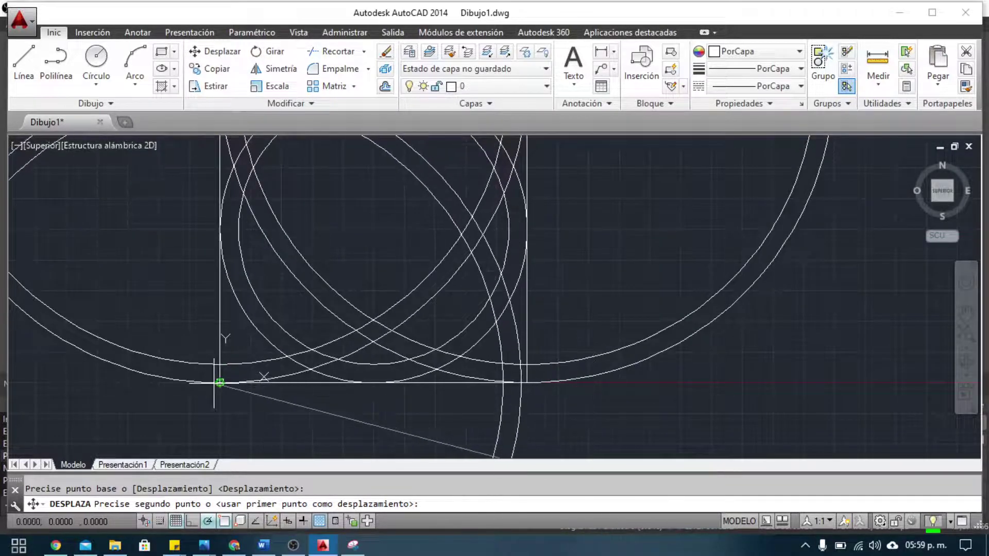
pyautogui.scroll(-2, 220, 385)
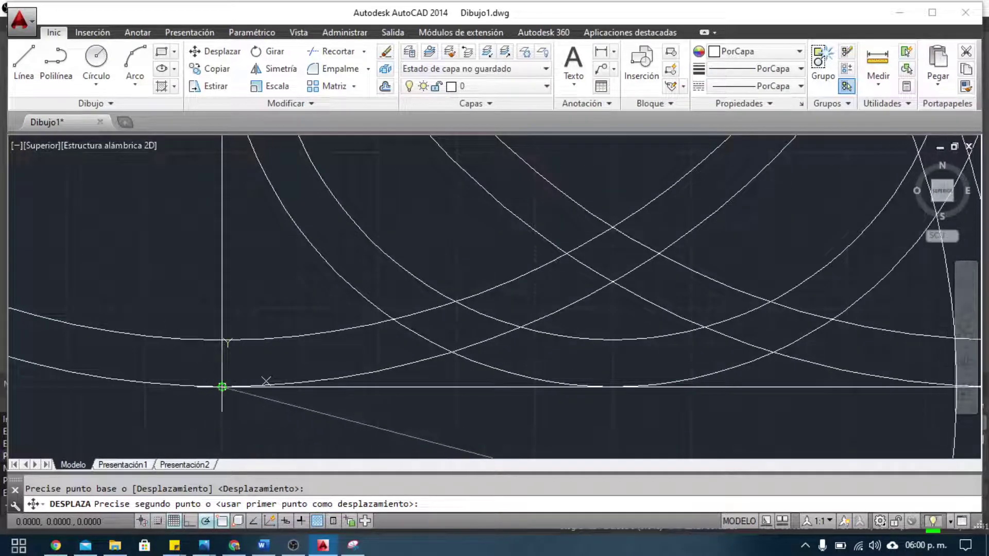
pyautogui.click(220, 385)
pyautogui.scroll(-2, 355, 400)
pyautogui.scroll(-3, 670, 345)
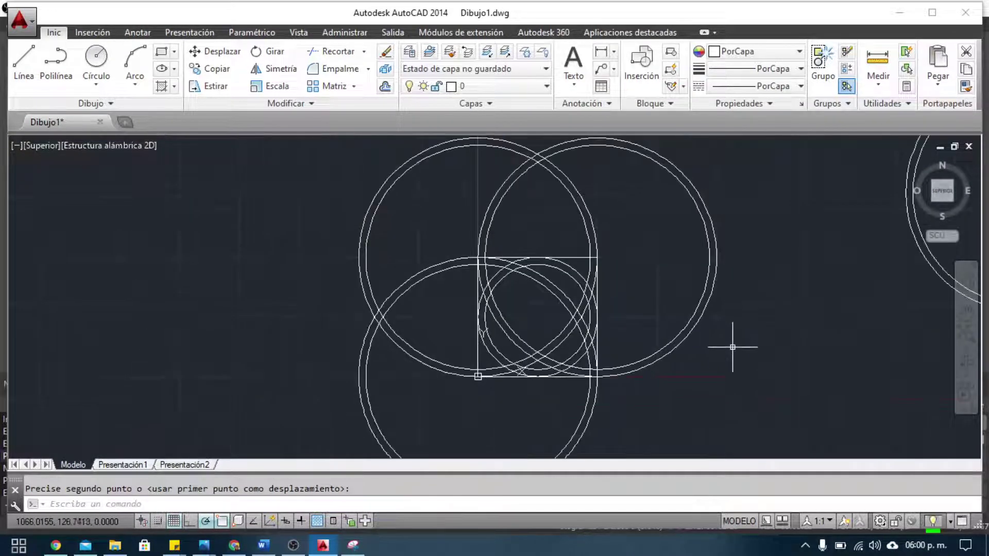
pyautogui.scroll(1, 762, 350)
pyautogui.scroll(1, 824, 369)
# Move the far-right circle pair's centre onto the square's lower-right corner and frame all four
pyautogui.click(890, 397)
pyautogui.click(695, 242)
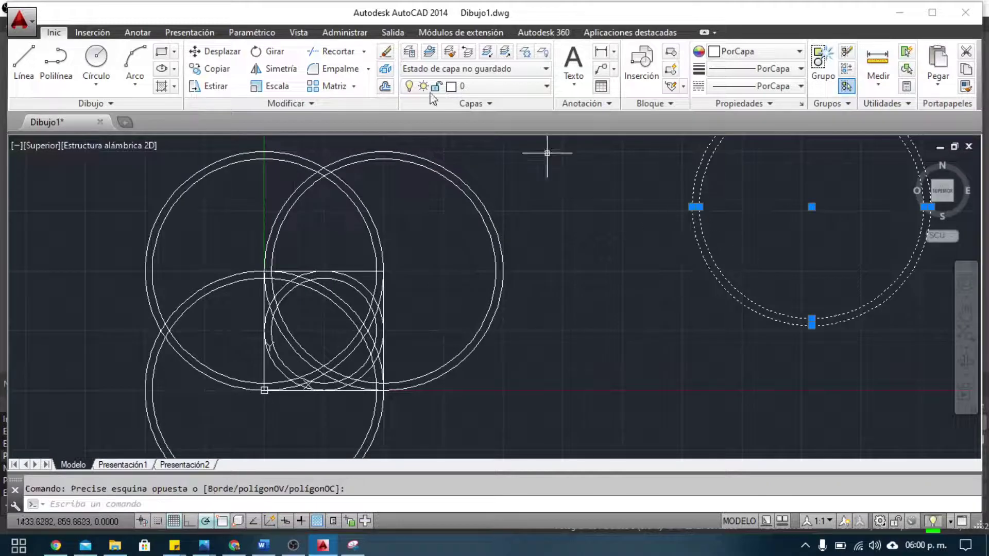
pyautogui.click(191, 53)
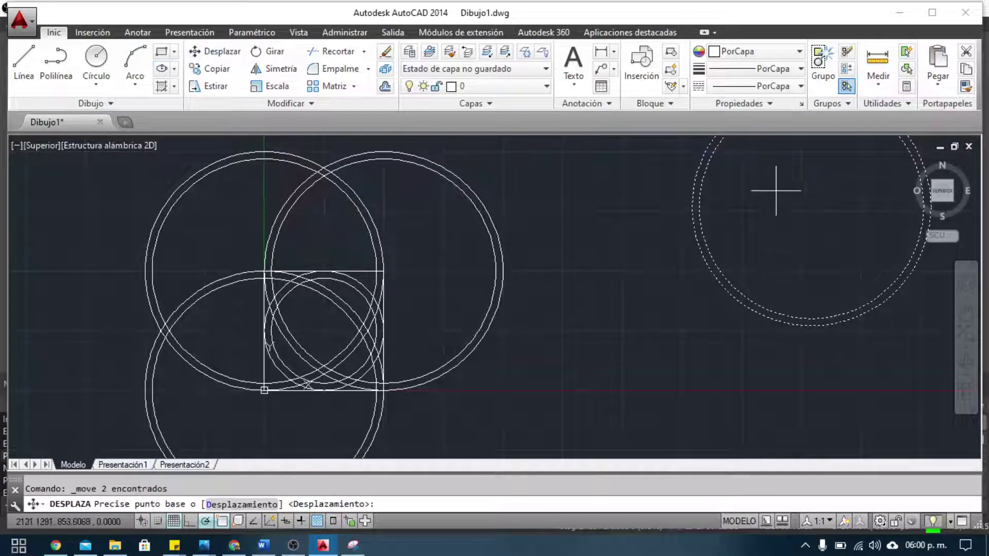
pyautogui.click(811, 206)
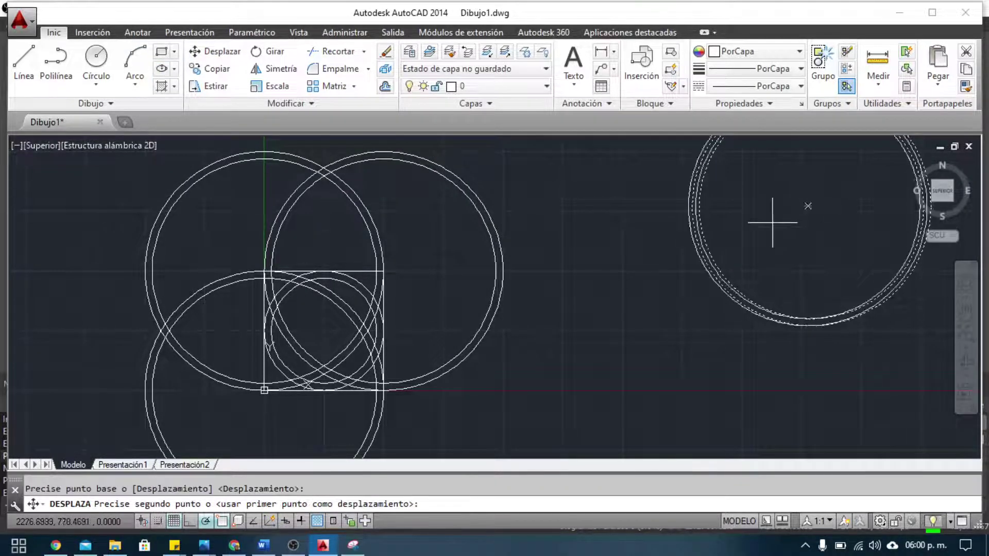
pyautogui.scroll(2, 348, 287)
pyautogui.scroll(3, 443, 392)
pyautogui.scroll(2, 452, 403)
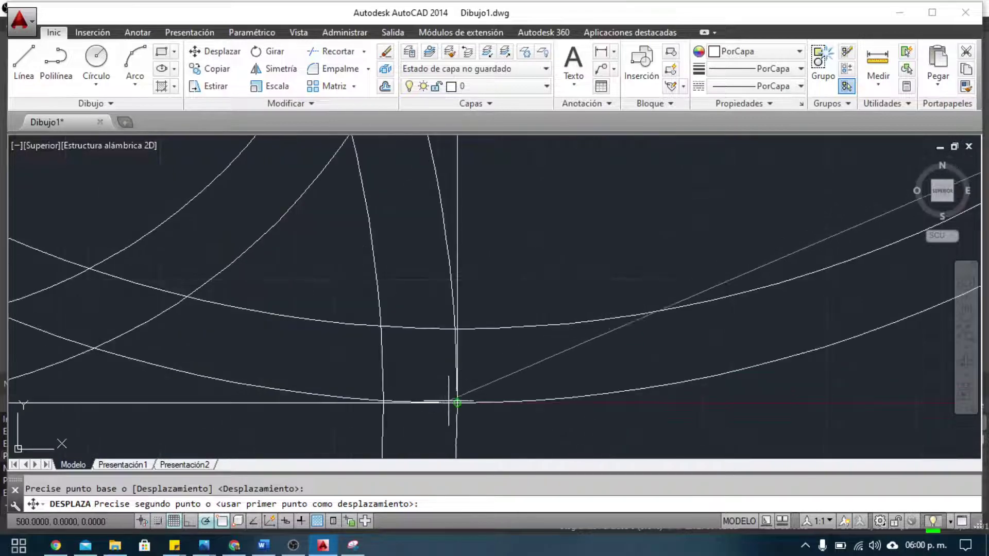
pyautogui.click(458, 403)
pyautogui.scroll(-3, 512, 393)
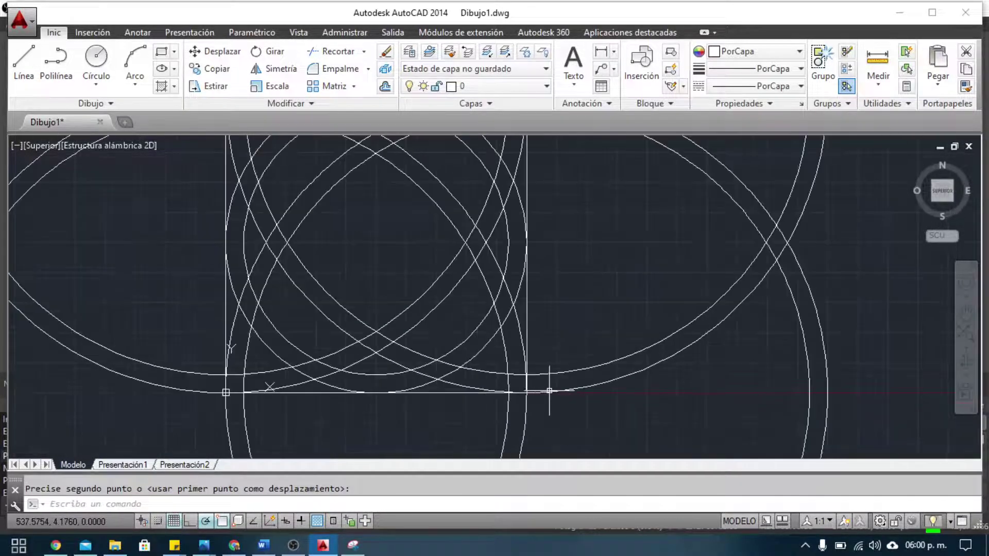
pyautogui.moveTo(457, 347); pyautogui.dragTo(468, 314, button='middle')
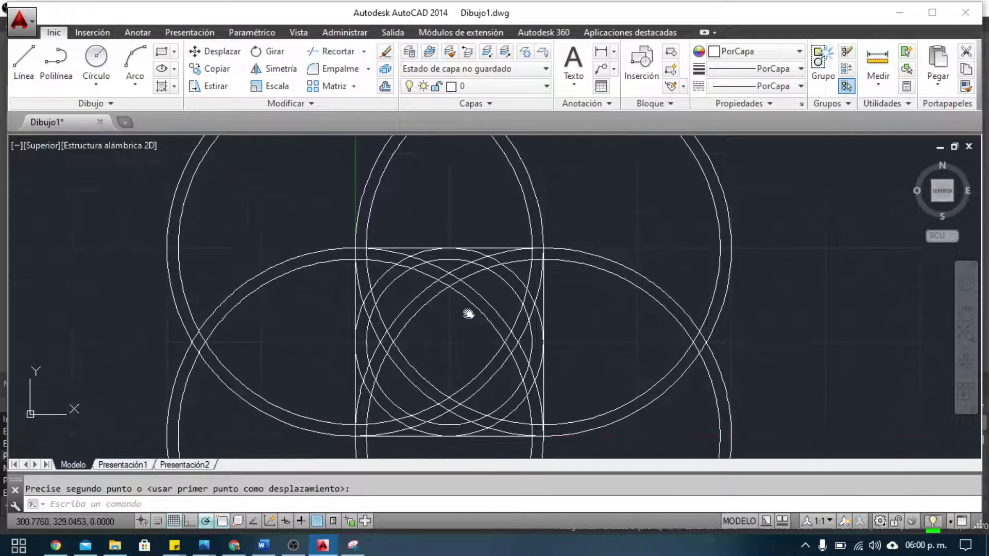
pyautogui.scroll(2, 503, 330)
pyautogui.scroll(-2, 503, 330)
pyautogui.moveTo(504, 273); pyautogui.dragTo(506, 235, button='middle')
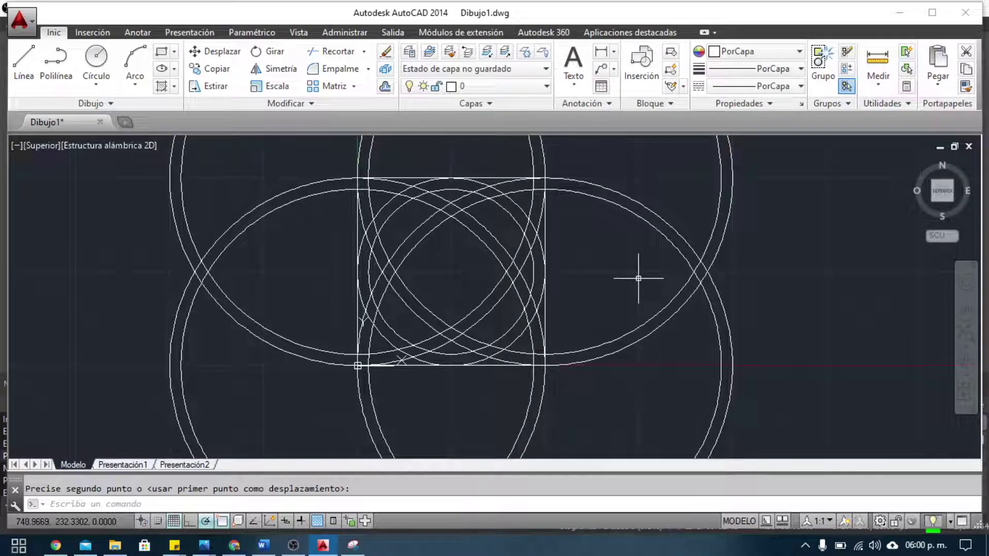
# Window-select all the circles and the square
pyautogui.scroll(-3, 639, 278)
pyautogui.scroll(-1, 636, 278)
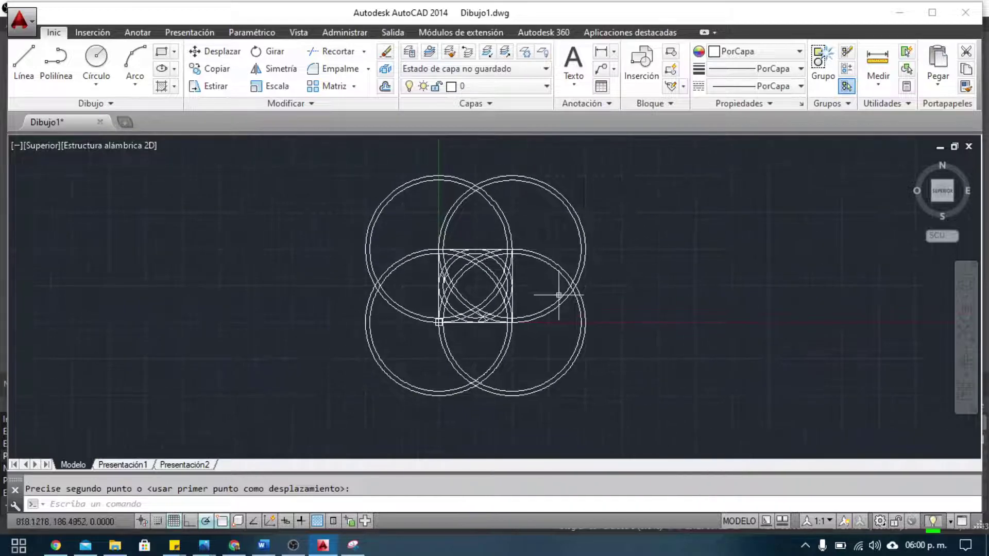
pyautogui.click(600, 390)
pyautogui.click(264, 160)
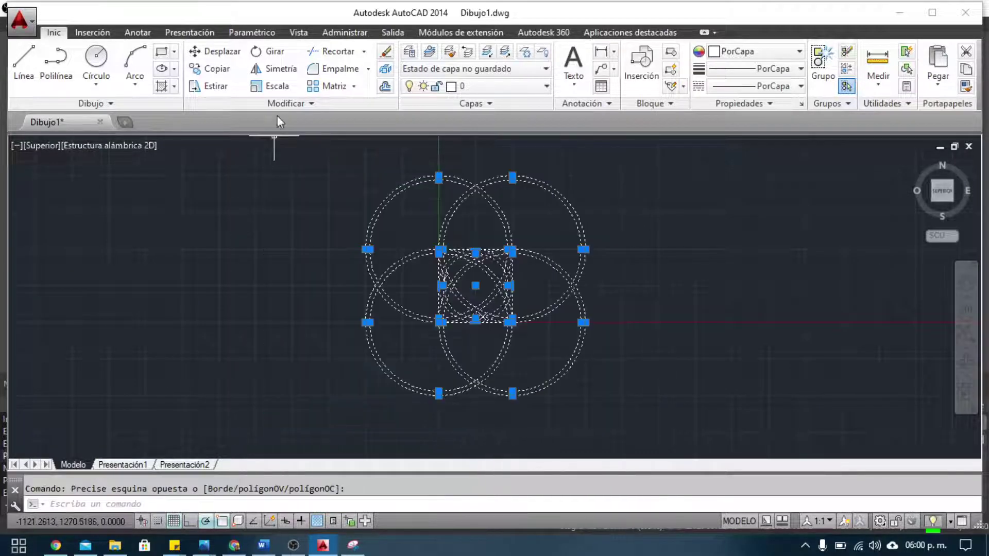
# Trim away the upper-left and upper circles' band arcs lying outside the square
pyautogui.click(334, 57)
pyautogui.scroll(2, 520, 309)
pyautogui.scroll(1, 521, 309)
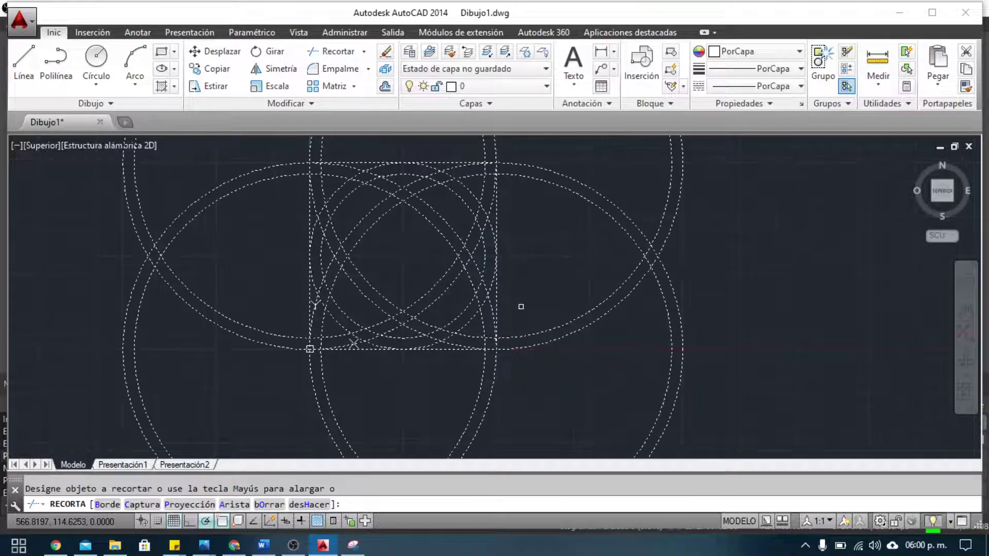
pyautogui.scroll(-1, 521, 309)
pyautogui.moveTo(521, 309); pyautogui.dragTo(555, 410, button='middle')
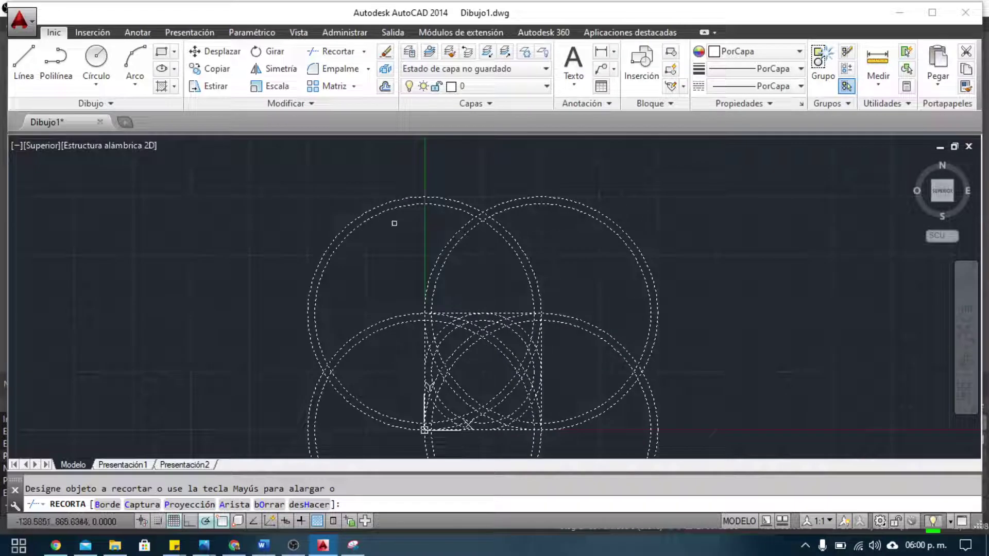
pyautogui.click(336, 237)
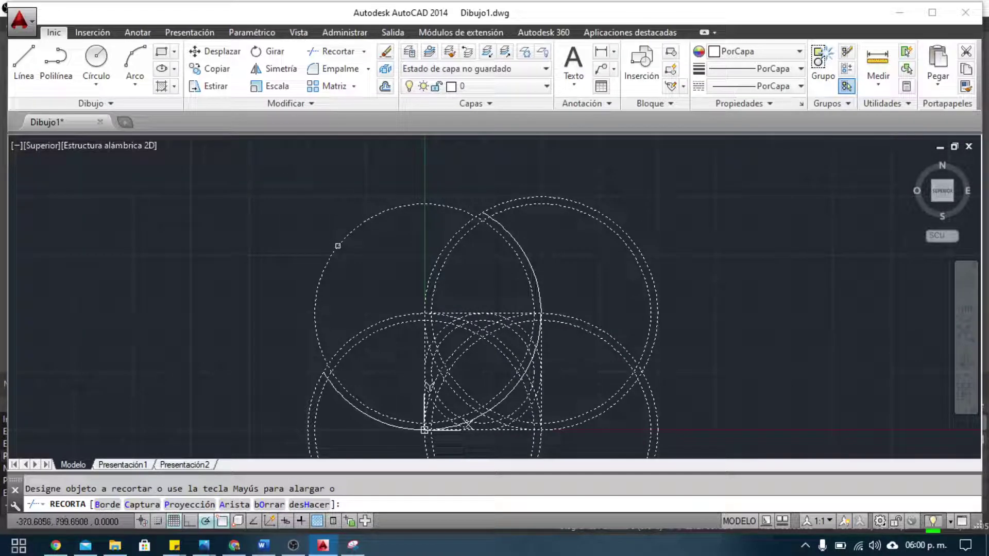
pyautogui.click(338, 245)
pyautogui.click(473, 229)
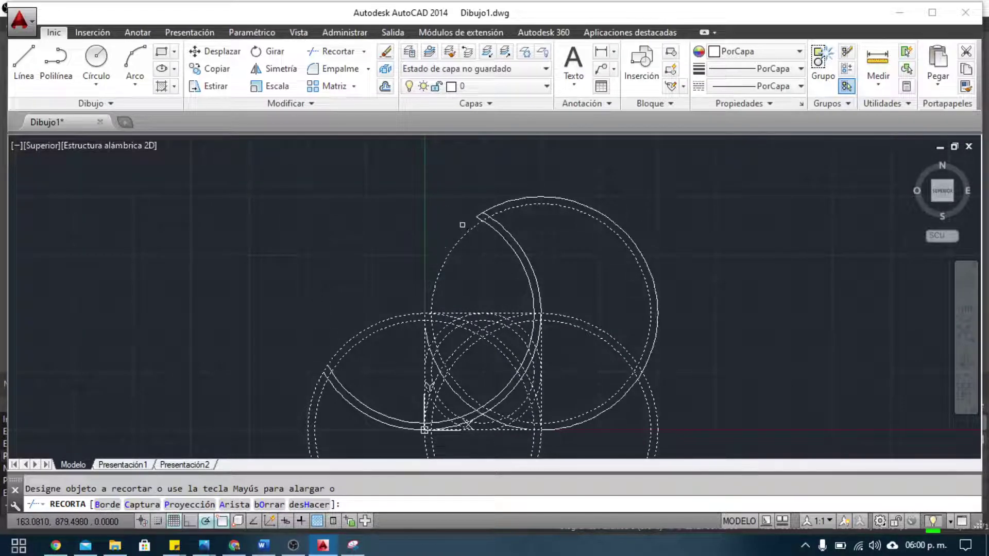
pyautogui.click(465, 235)
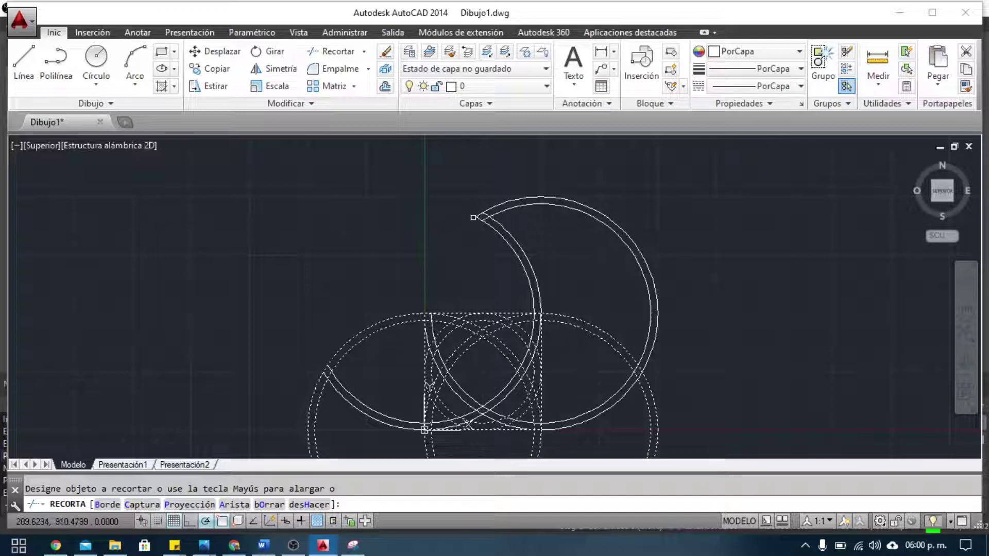
pyautogui.click(533, 198)
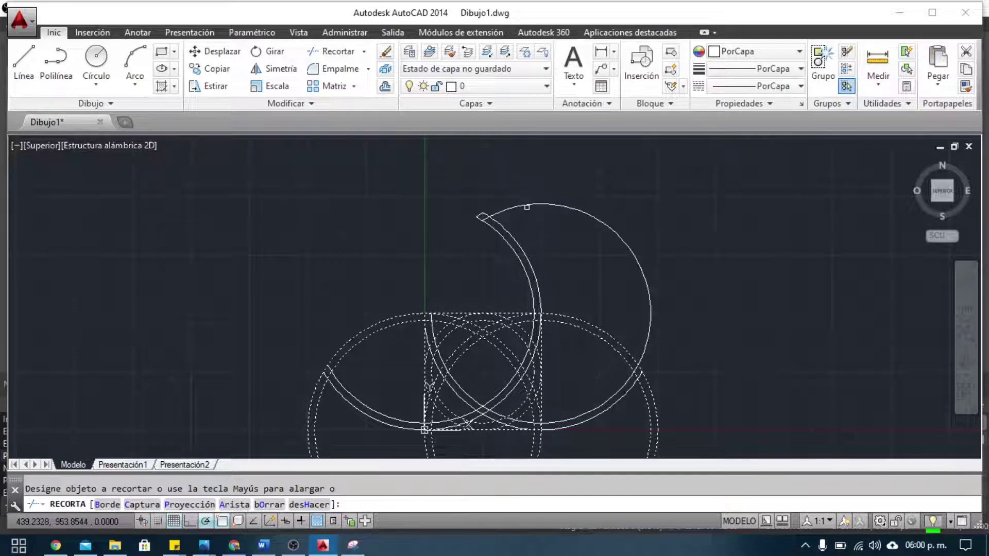
pyautogui.click(496, 232)
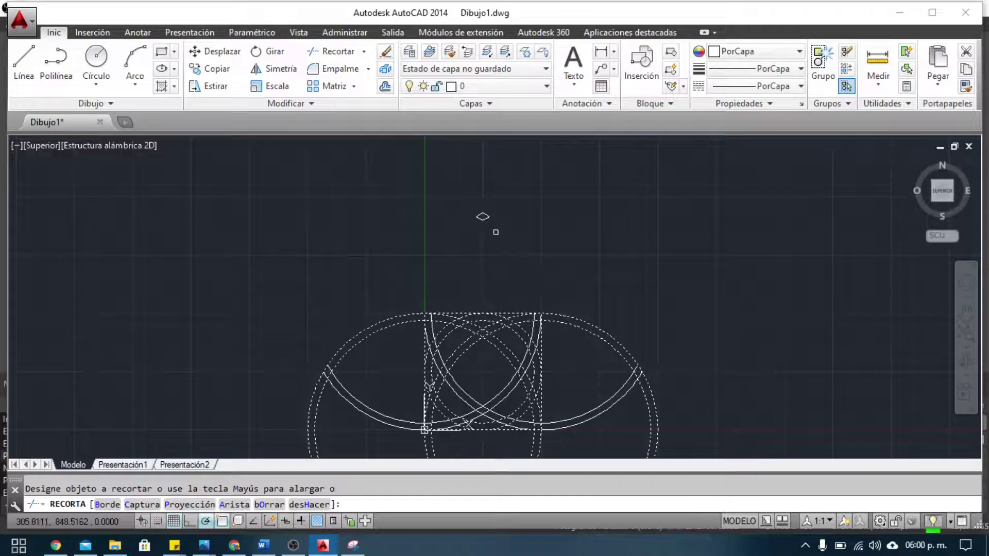
# Trim the right and lower circles' band arcs outside the square
pyautogui.scroll(2, 553, 362)
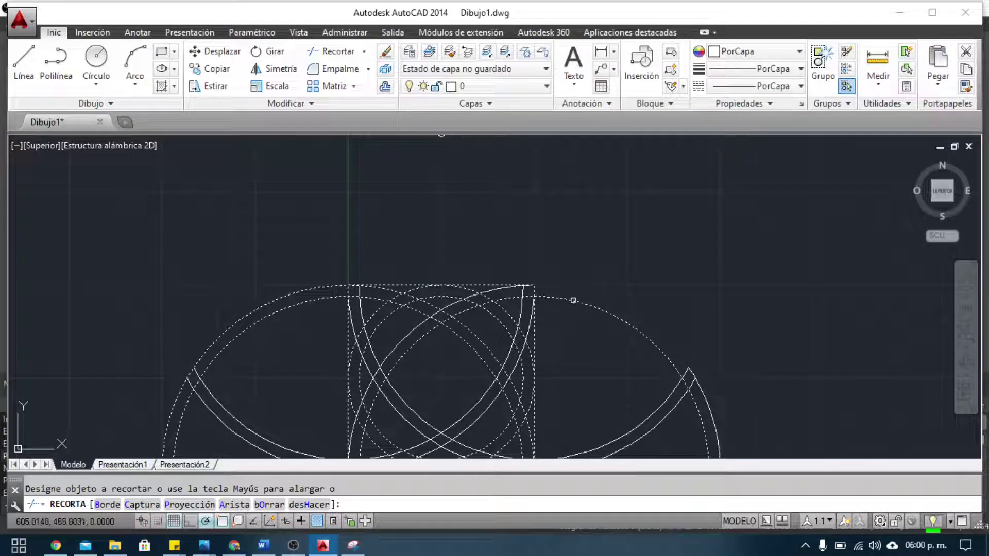
pyautogui.moveTo(573, 304); pyautogui.dragTo(512, 151, button='middle')
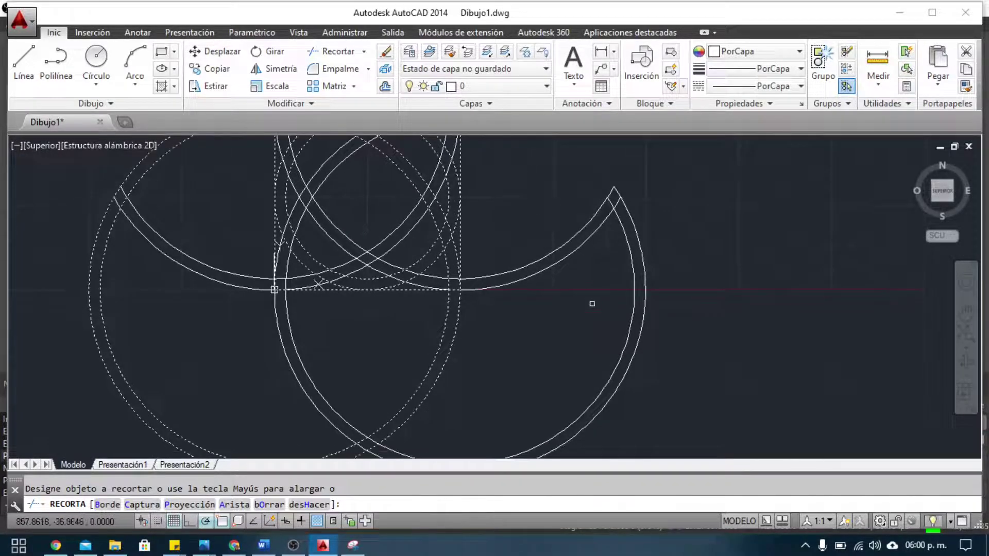
pyautogui.click(567, 251)
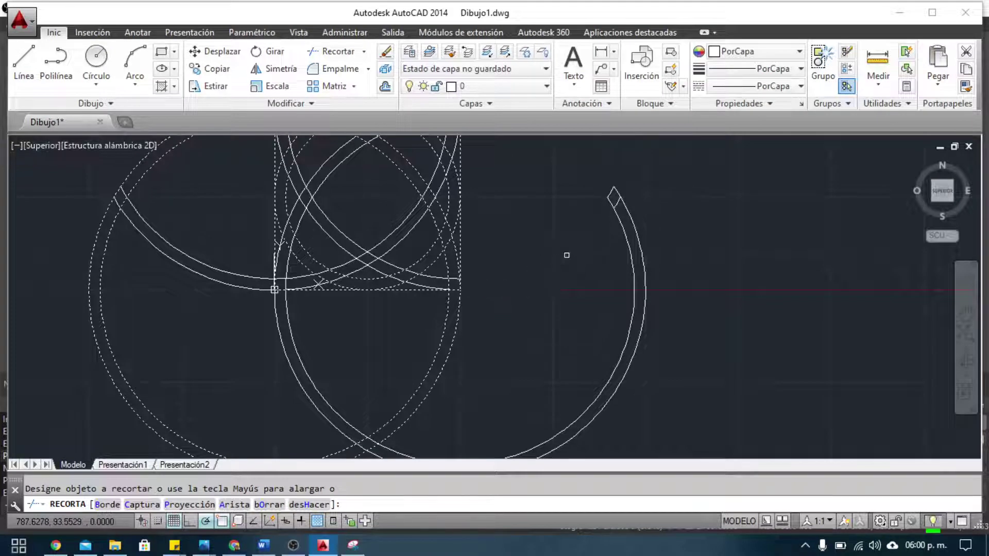
pyautogui.click(626, 240)
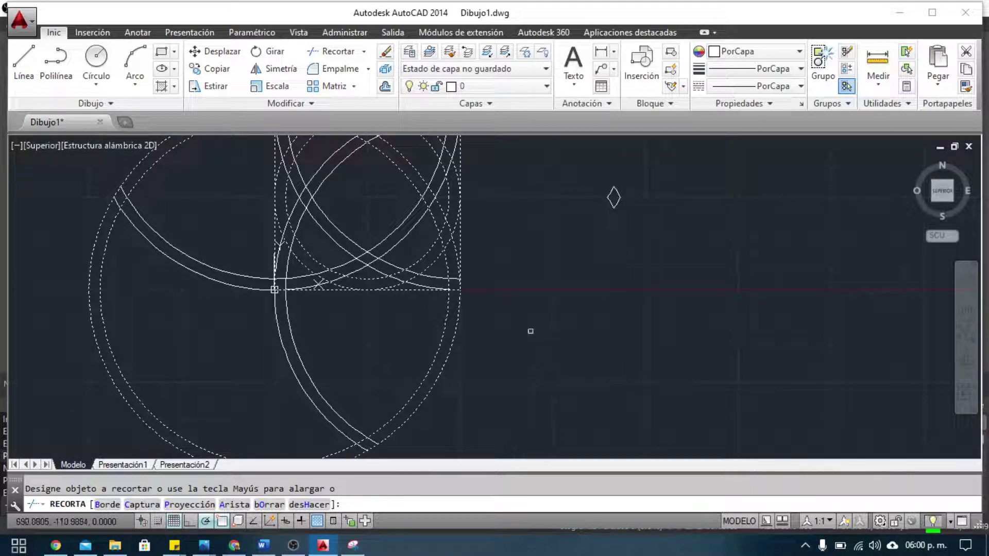
pyautogui.click(455, 322)
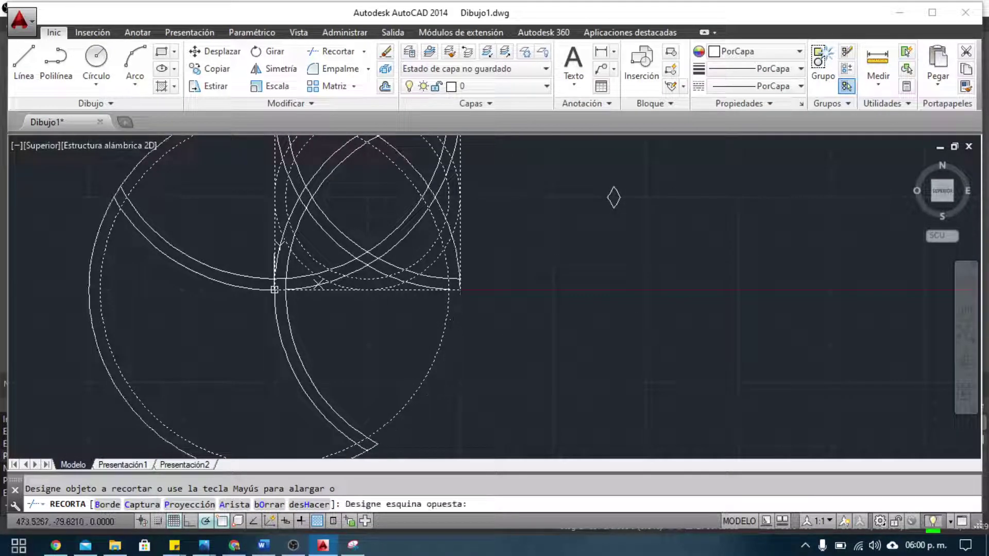
pyautogui.click(290, 338)
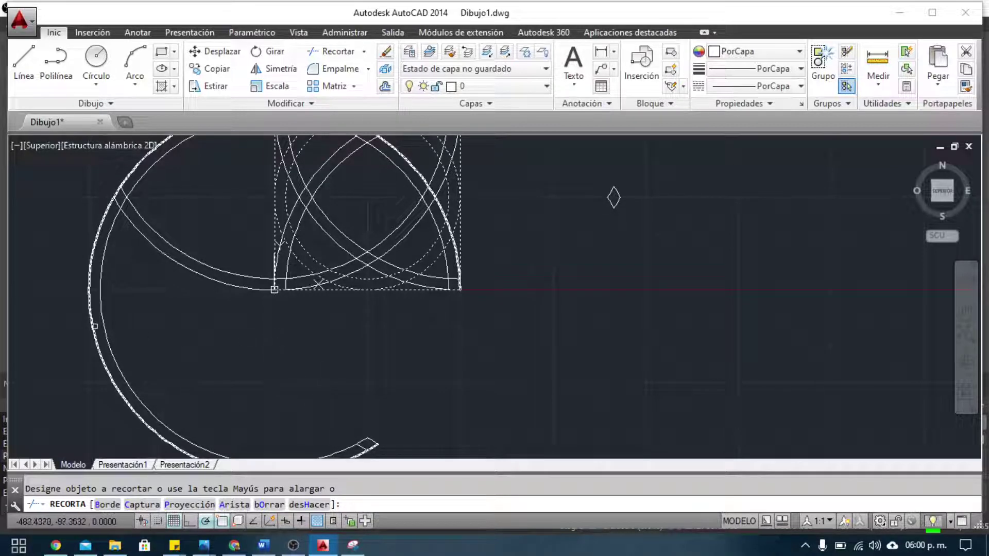
pyautogui.click(99, 323)
pyautogui.click(89, 321)
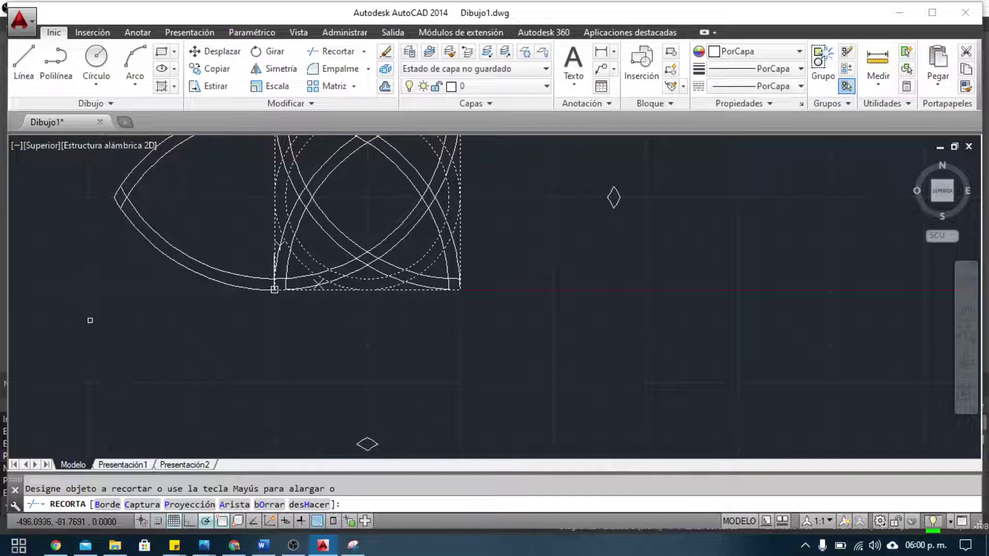
# Trim the left lens arcs outside the square and view the whole trimmed square
pyautogui.moveTo(206, 207); pyautogui.dragTo(270, 323, button='middle')
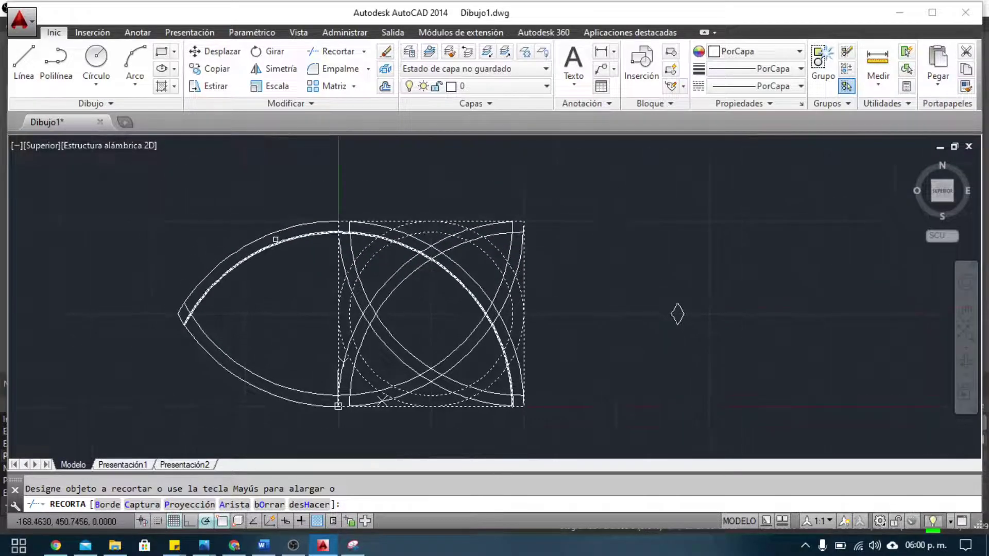
pyautogui.click(267, 247)
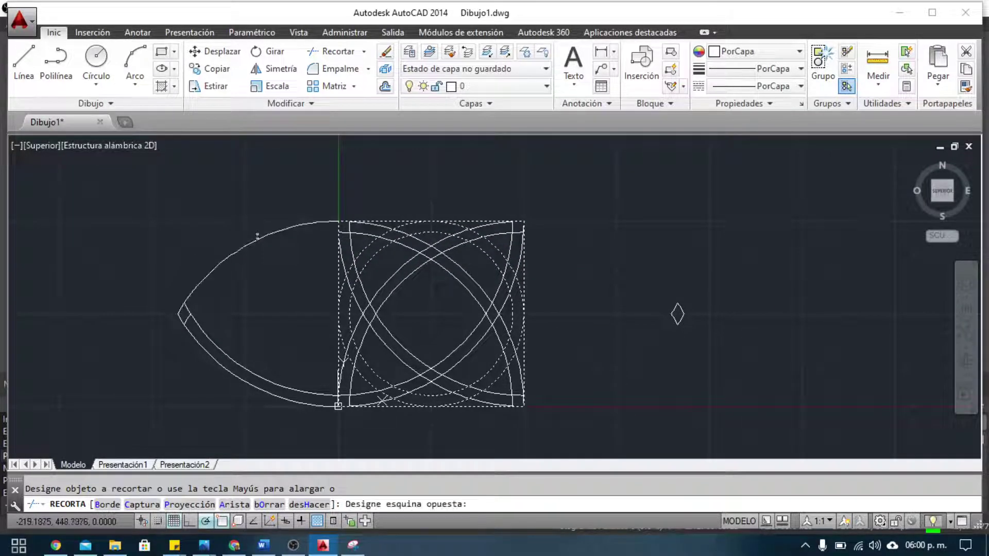
pyautogui.click(256, 244)
pyautogui.click(244, 379)
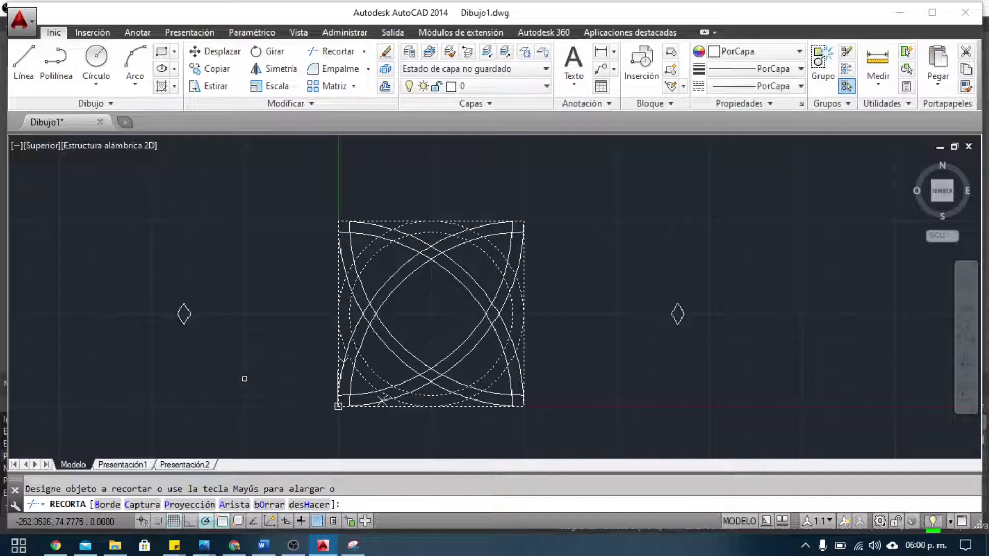
pyautogui.scroll(-2, 428, 289)
pyautogui.moveTo(444, 296); pyautogui.dragTo(488, 285, button='middle')
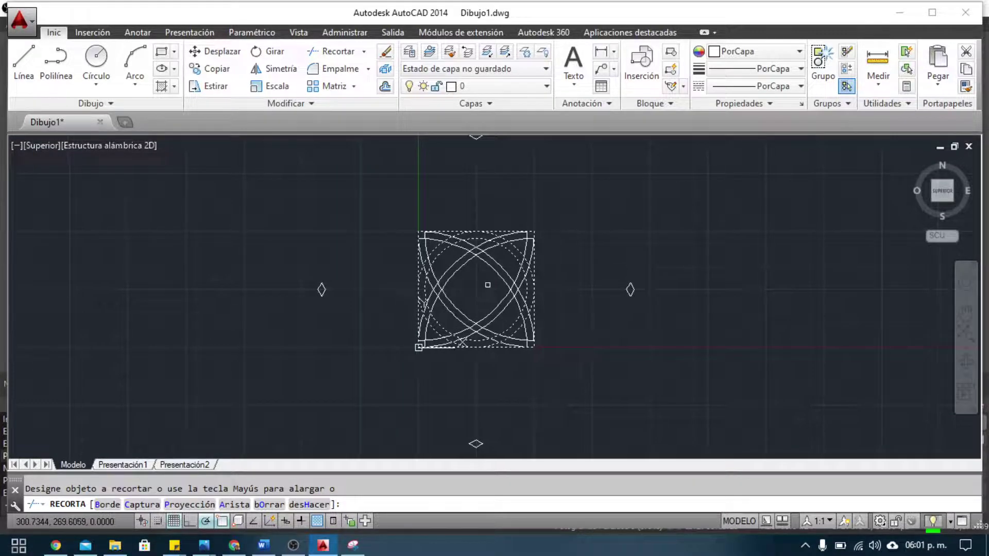
# End the trim and erase the stray diamond point markers around the square
pyautogui.press('Escape')
pyautogui.scroll(-2, 504, 159)
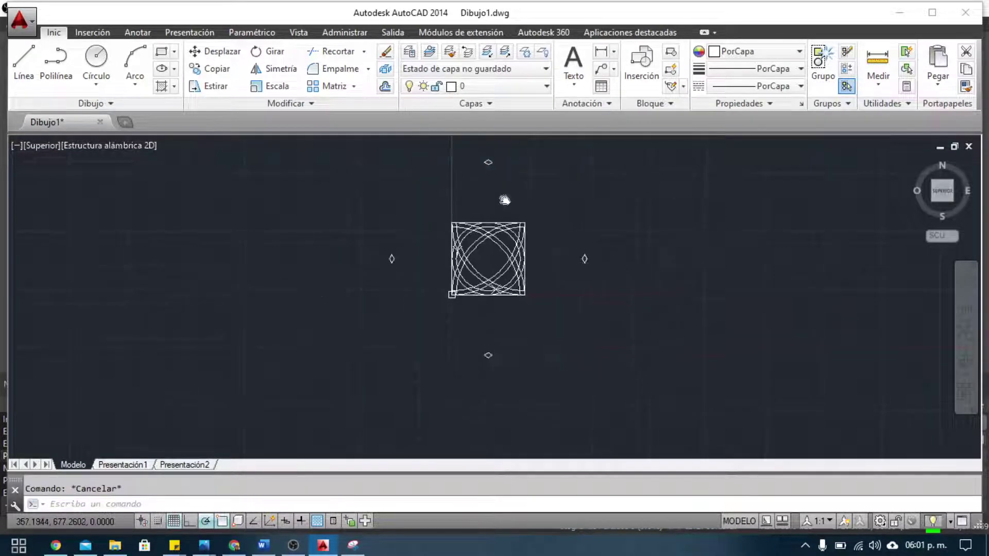
pyautogui.click(493, 169)
pyautogui.press('Escape')
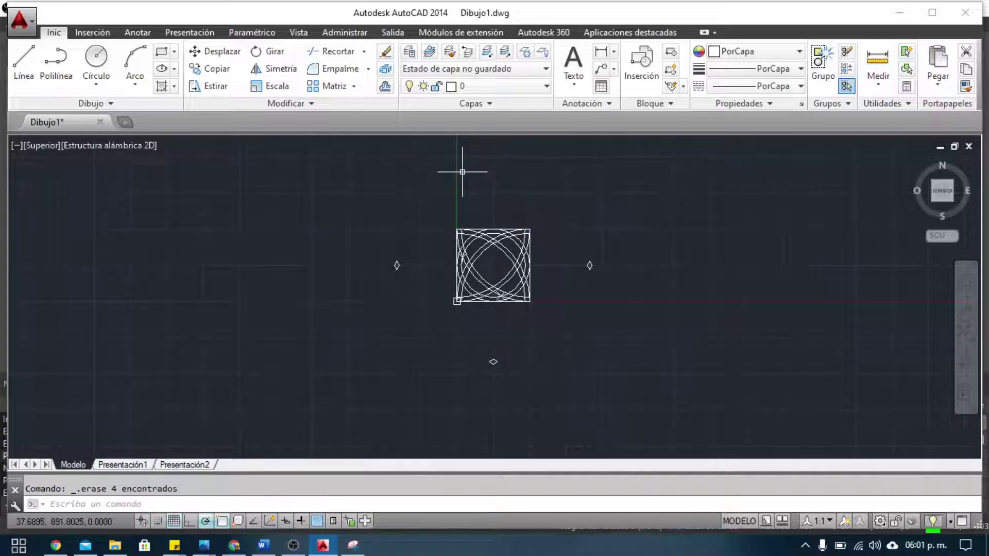
pyautogui.click(610, 281)
pyautogui.click(574, 249)
pyautogui.press('Delete')
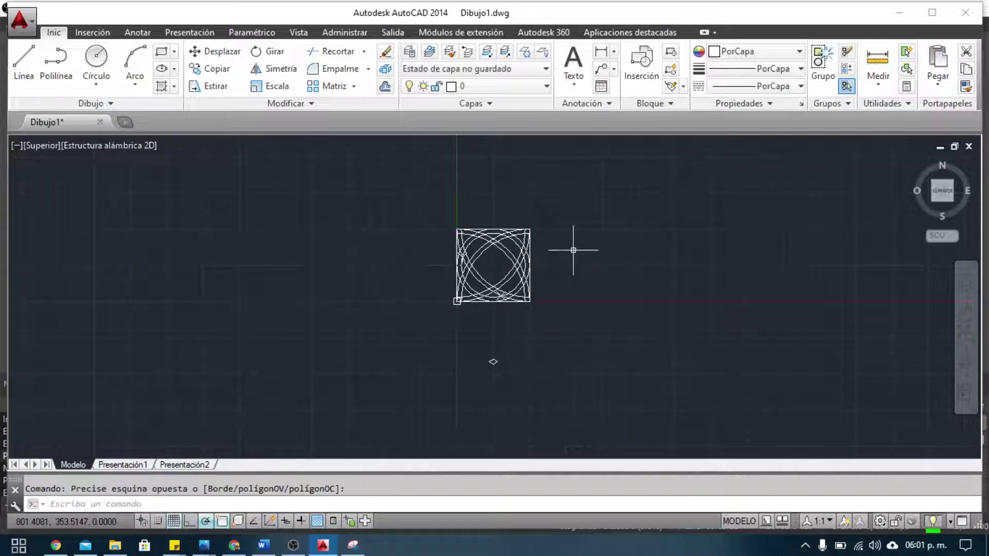
pyautogui.click(519, 393)
pyautogui.press('Escape')
# Restore the original zoom of the pattern and bring up the reference knot image
pyautogui.scroll(4, 465, 277)
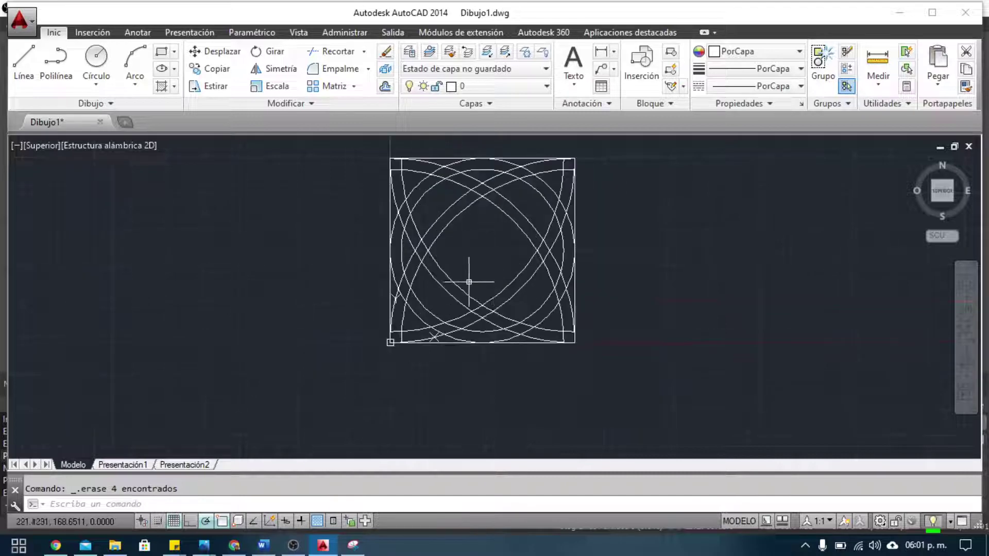
pyautogui.scroll(4, 459, 282)
pyautogui.scroll(2, 461, 284)
pyautogui.scroll(-4, 404, 327)
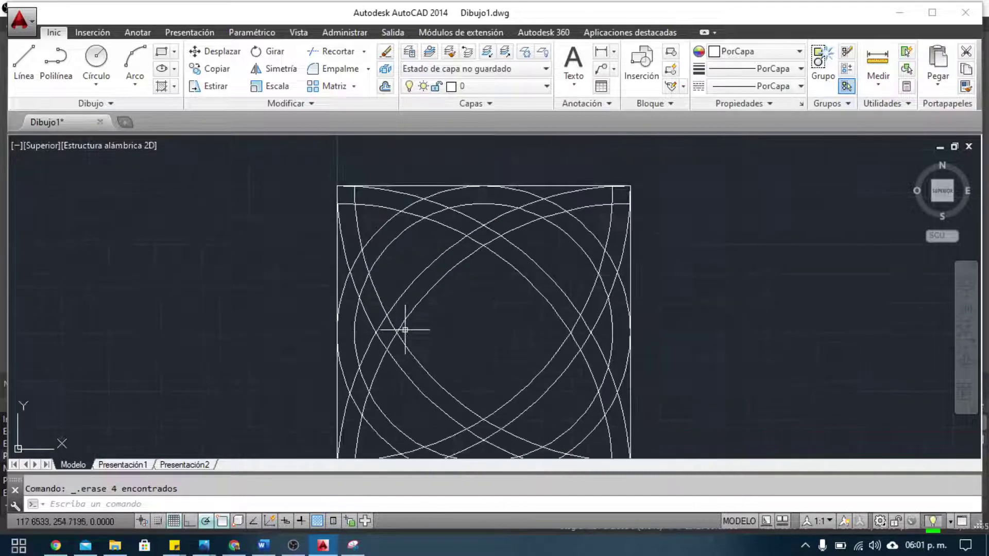
pyautogui.scroll(-1, 417, 320)
pyautogui.rightClick(737, 260)
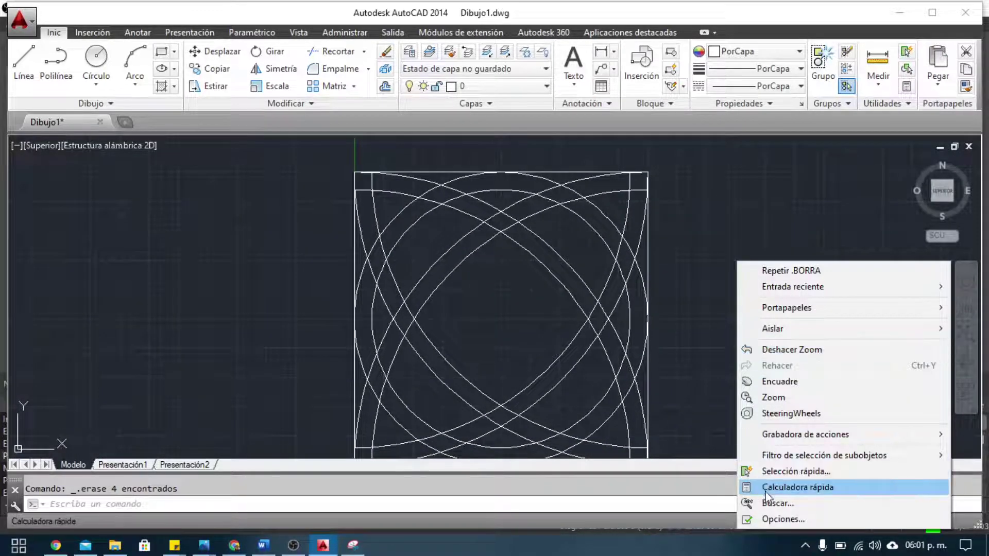
pyautogui.click(824, 397)
pyautogui.rightClick(792, 369)
pyautogui.click(824, 463)
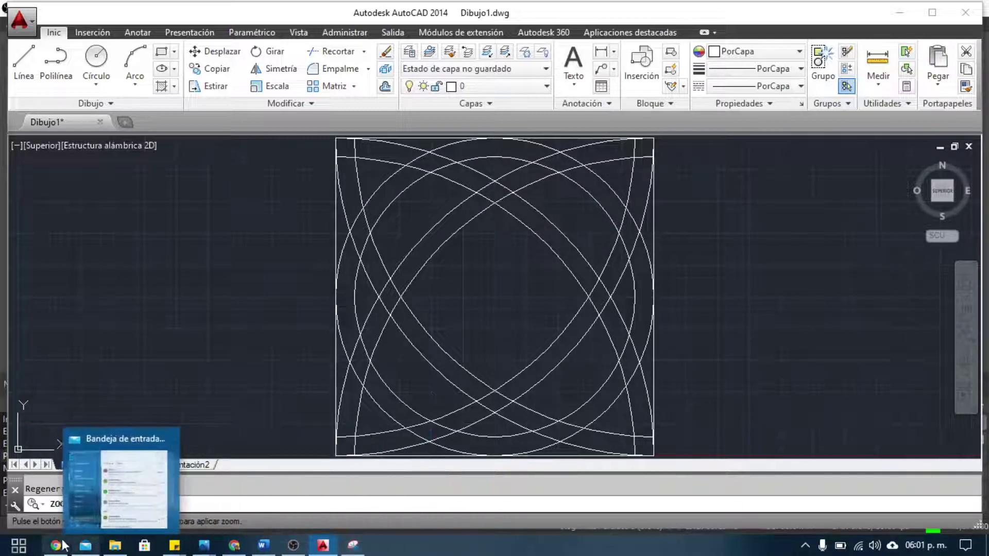
pyautogui.moveTo(323, 545)
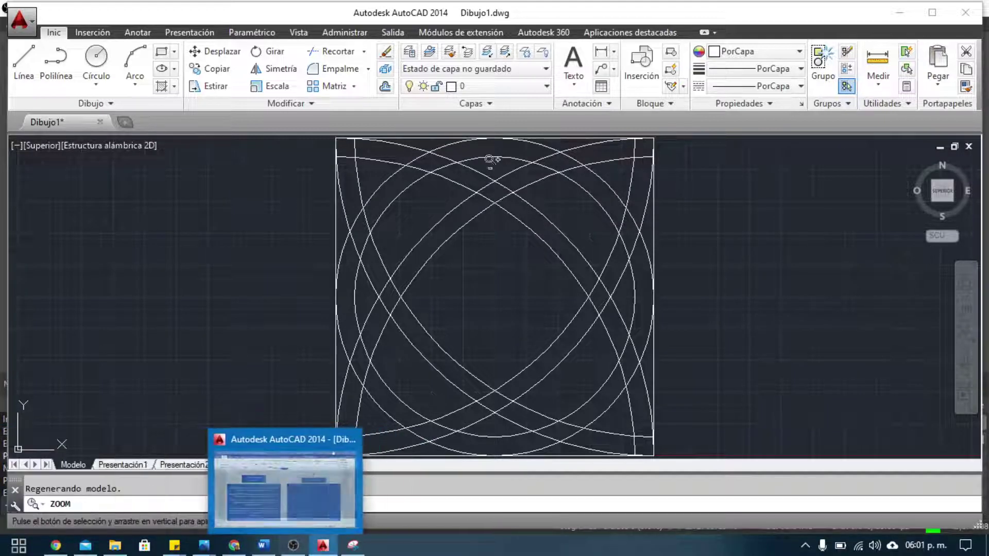
pyautogui.click(353, 545)
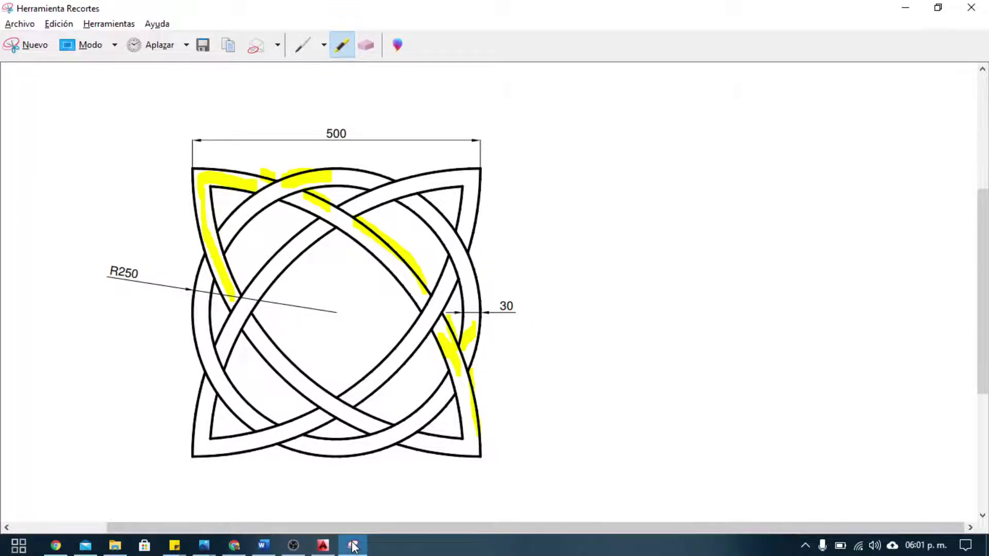
# Switch between the AutoCAD drawing and the reference knot image, ending on the drawing
pyautogui.click(324, 544)
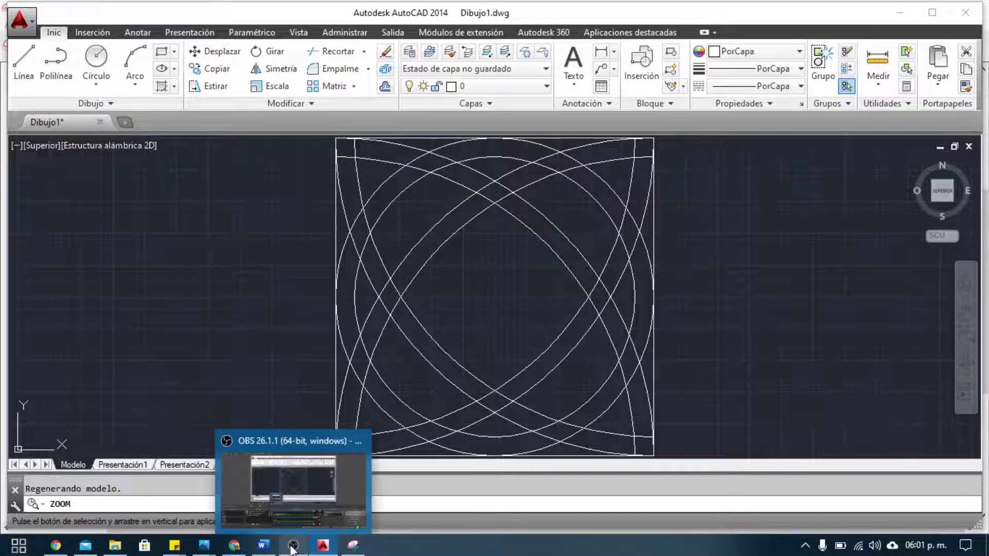
pyautogui.click(352, 547)
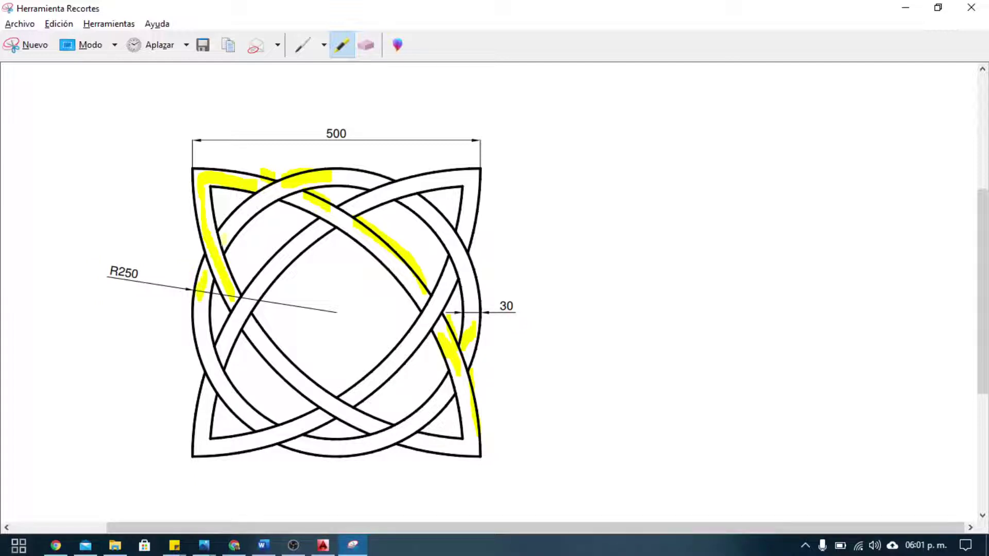
pyautogui.click(355, 545)
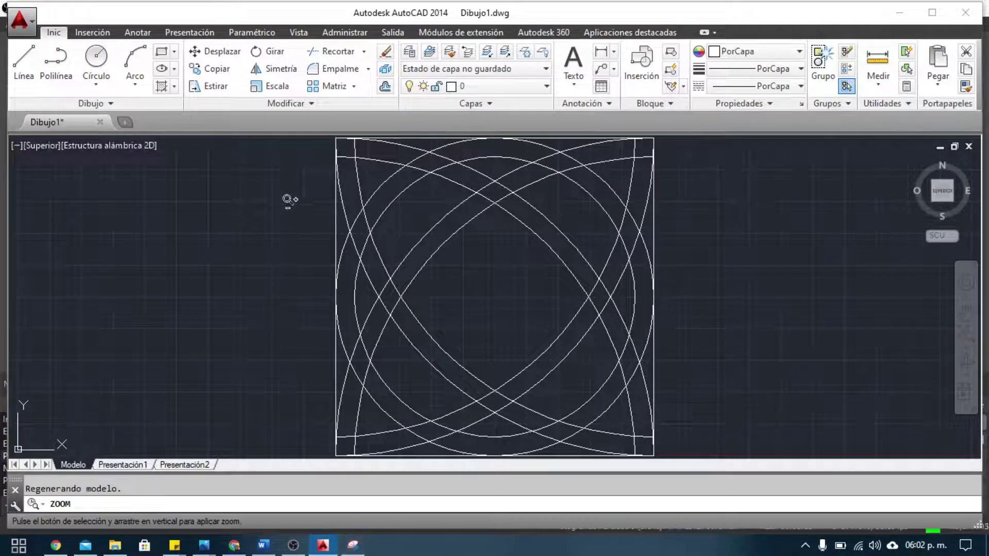
# Zoom out and crossing-select every line of the square pattern
pyautogui.moveTo(773, 188); pyautogui.dragTo(713, 331)
pyautogui.moveTo(713, 331); pyautogui.dragTo(684, 278, button='middle')
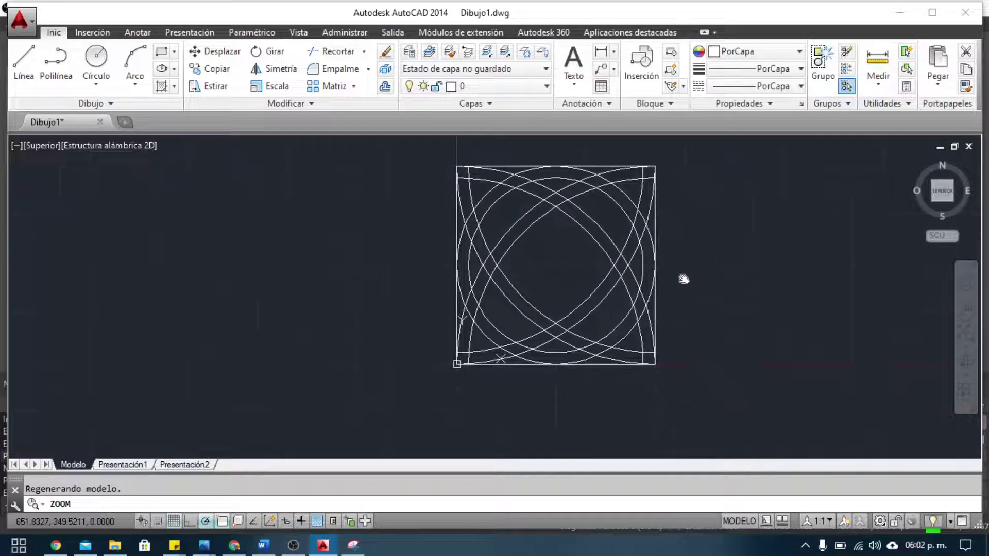
pyautogui.press('Escape')
pyautogui.click(688, 411)
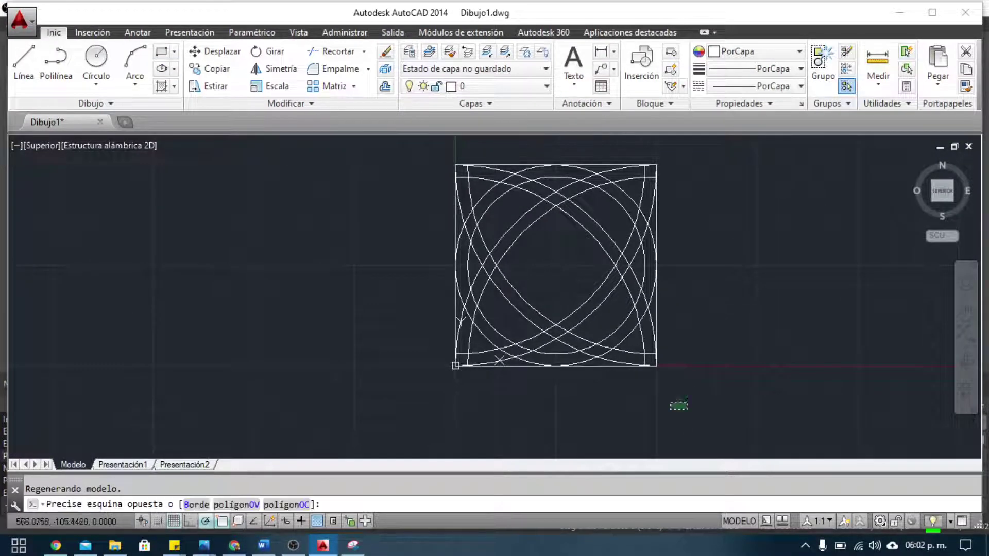
pyautogui.click(331, 150)
pyautogui.scroll(2, 490, 199)
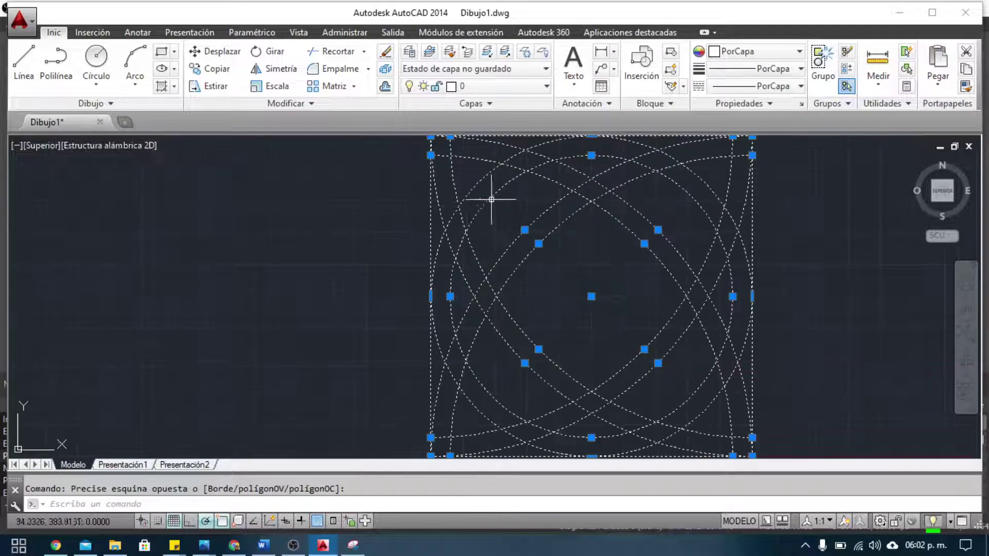
pyautogui.moveTo(490, 199)
pyautogui.mouseDown(button='middle')
pyautogui.moveTo(470, 269)
pyautogui.moveTo(413, 247)
pyautogui.mouseUp(button='middle')
pyautogui.scroll(-2, 412, 244)
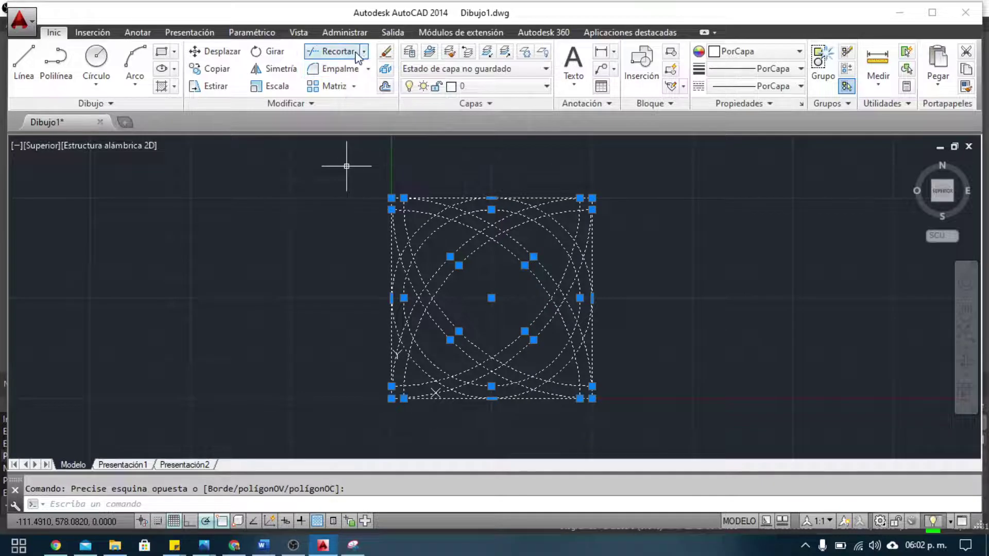
# Start Recortar (Trim) with the selected pattern as cutting edges, then view the reference knot
pyautogui.click(339, 56)
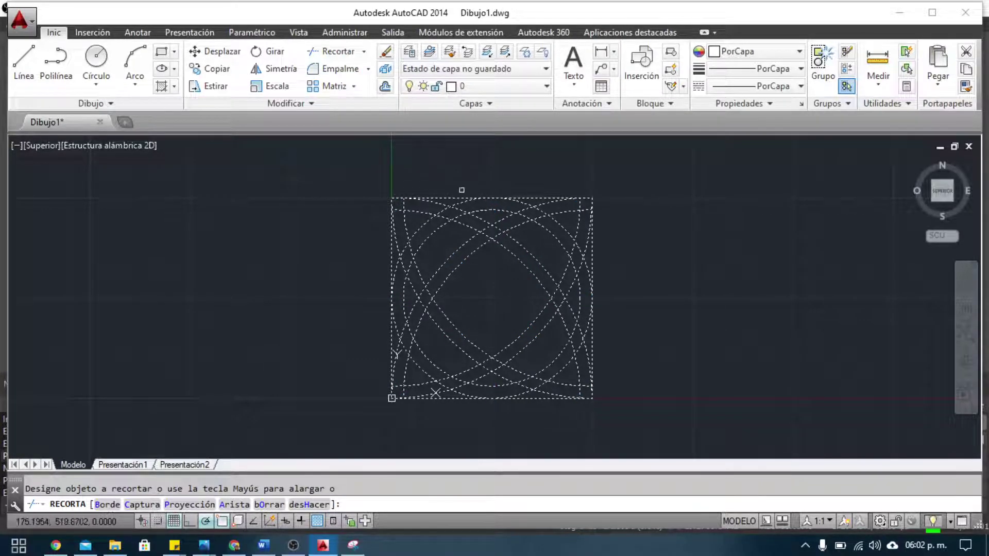
pyautogui.scroll(2, 423, 164)
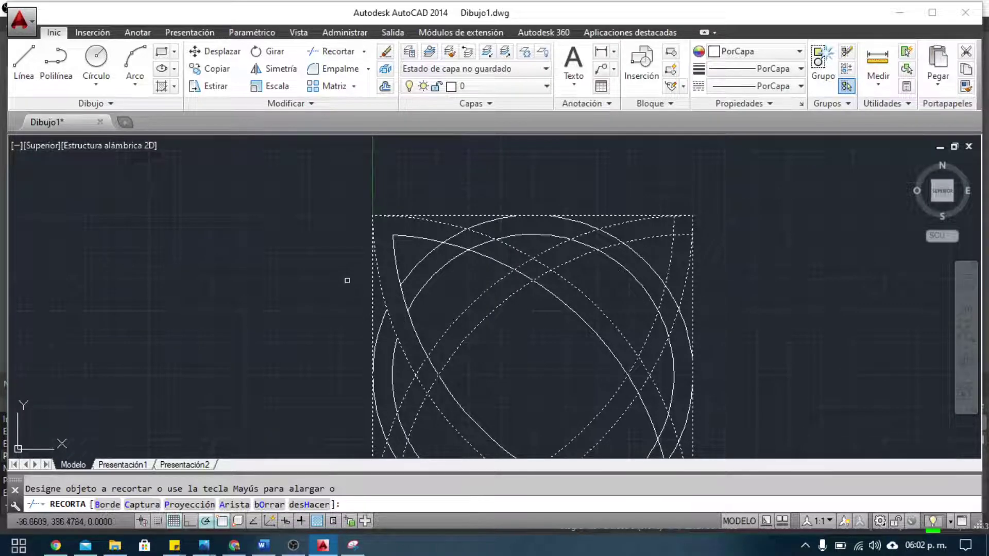
pyautogui.scroll(-2, 345, 273)
pyautogui.moveTo(342, 256); pyautogui.dragTo(348, 240, button='middle')
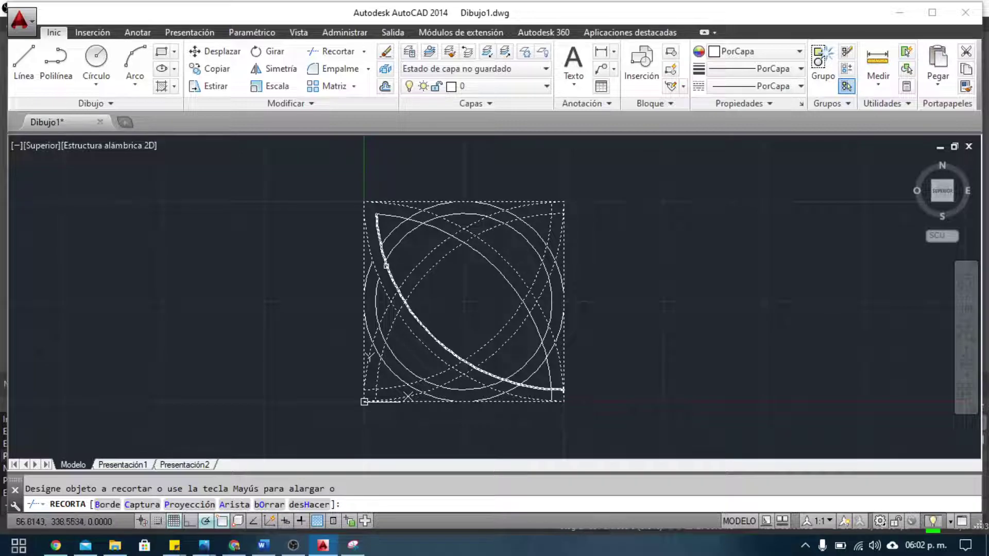
pyautogui.click(353, 545)
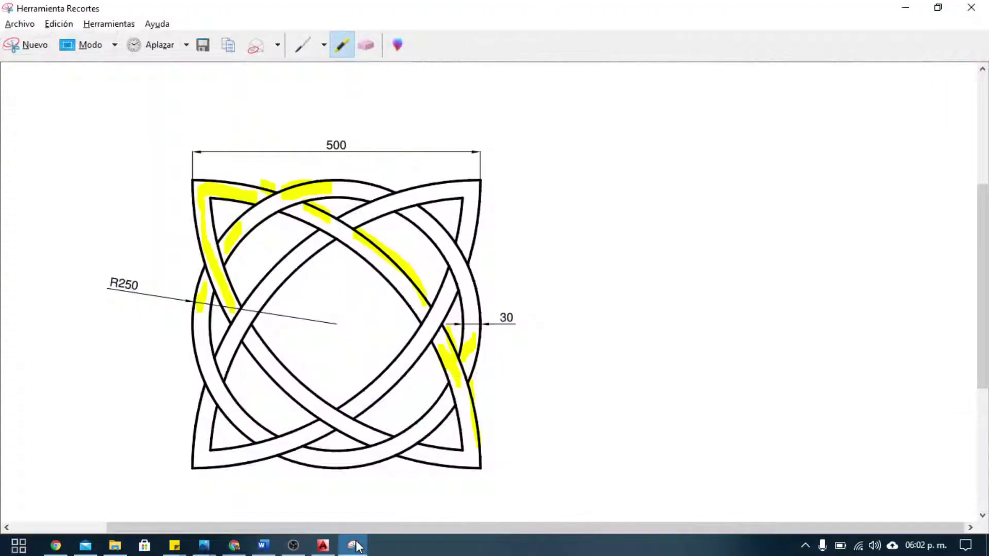
pyautogui.click(355, 545)
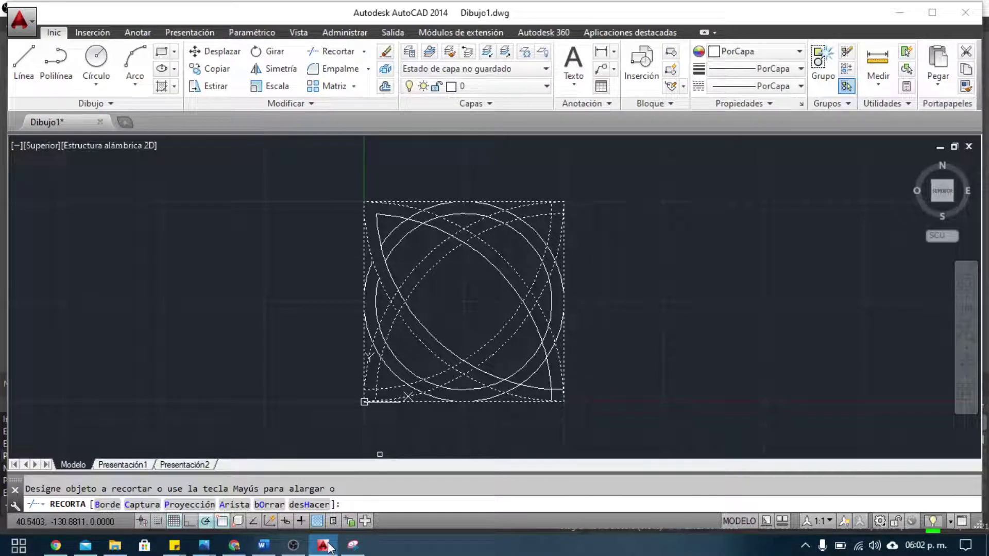
pyautogui.click(353, 545)
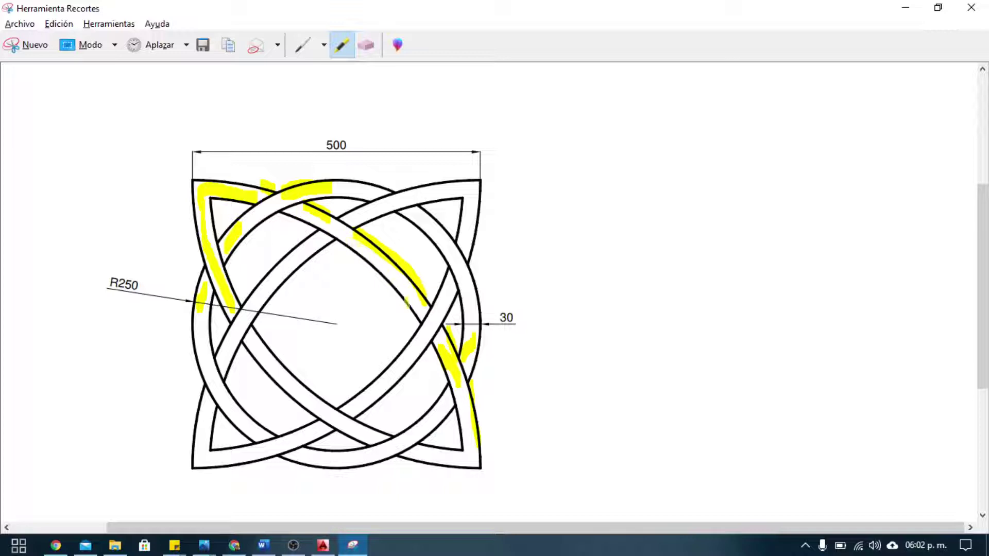
pyautogui.click(293, 546)
pyautogui.click(323, 545)
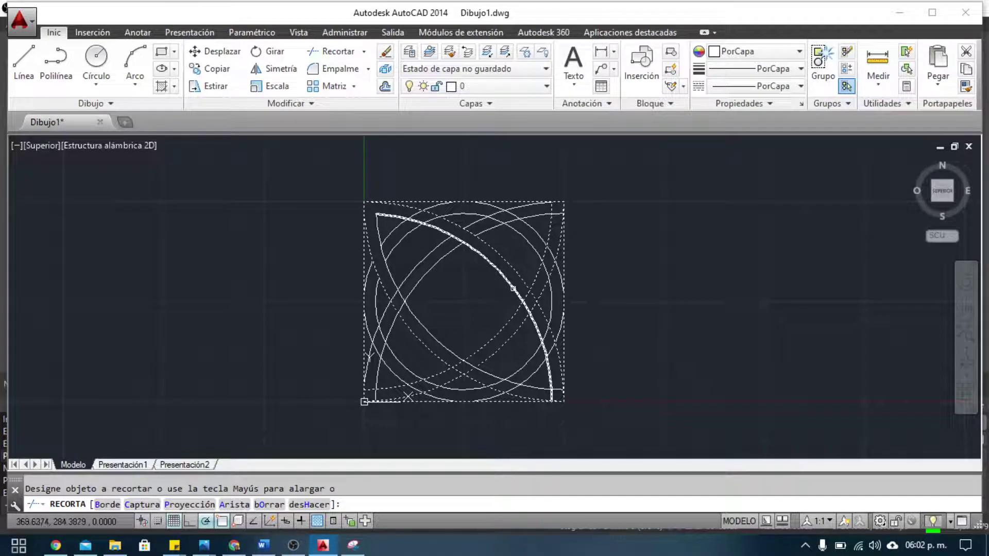
pyautogui.scroll(2, 524, 305)
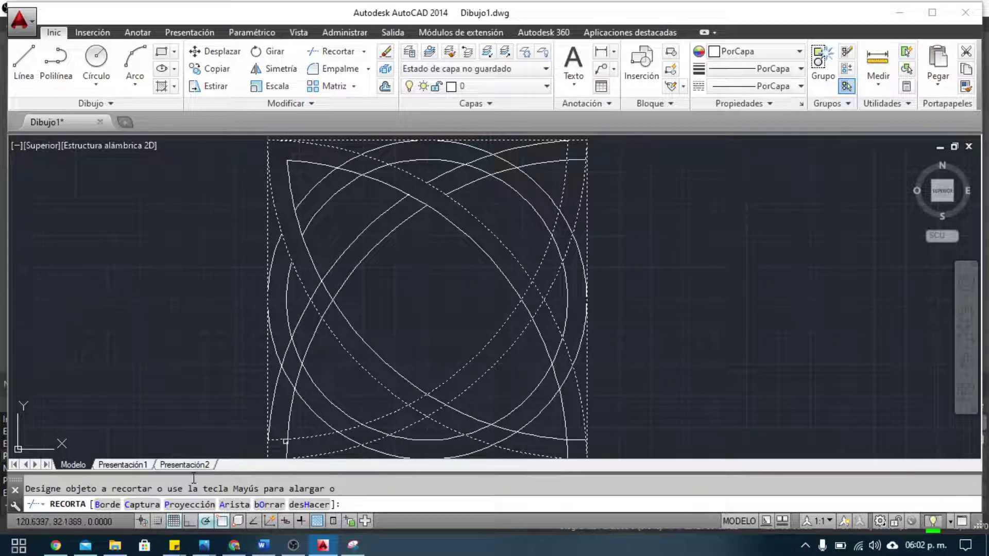
pyautogui.click(352, 546)
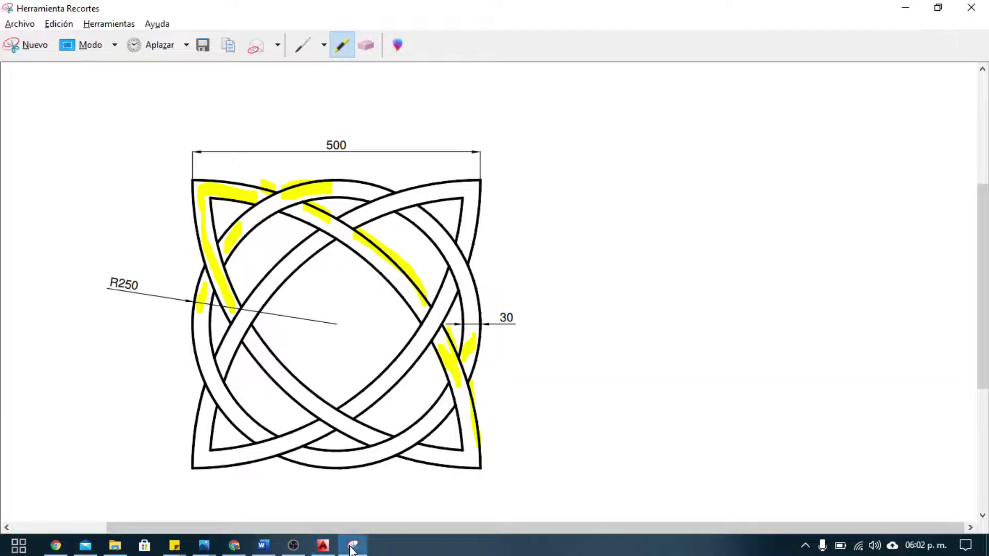
pyautogui.hotkey('alt', 'Tab')
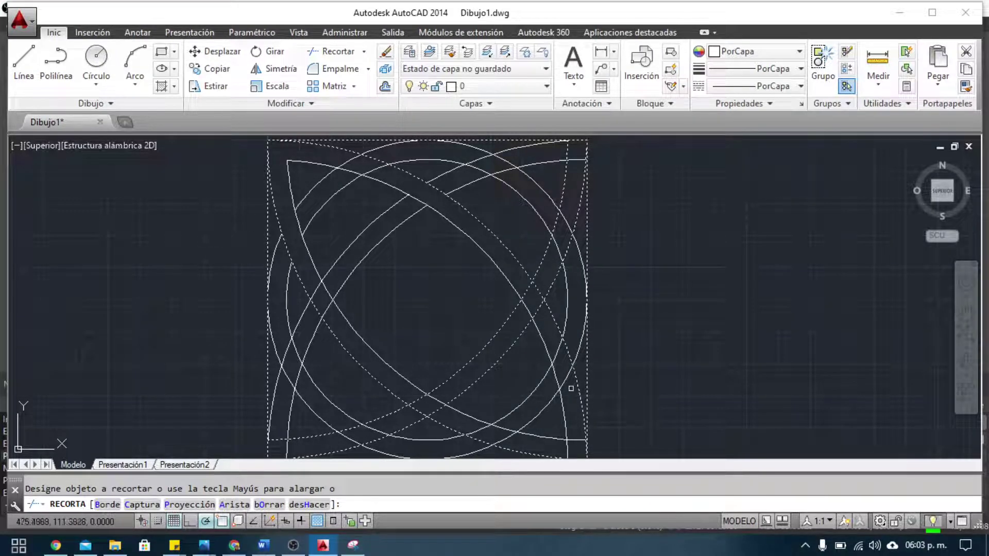
pyautogui.moveTo(512, 438)
pyautogui.mouseDown(button='middle')
pyautogui.moveTo(490, 375)
pyautogui.moveTo(453, 331)
pyautogui.moveTo(466, 387)
pyautogui.moveTo(454, 445)
pyautogui.mouseUp(button='middle')
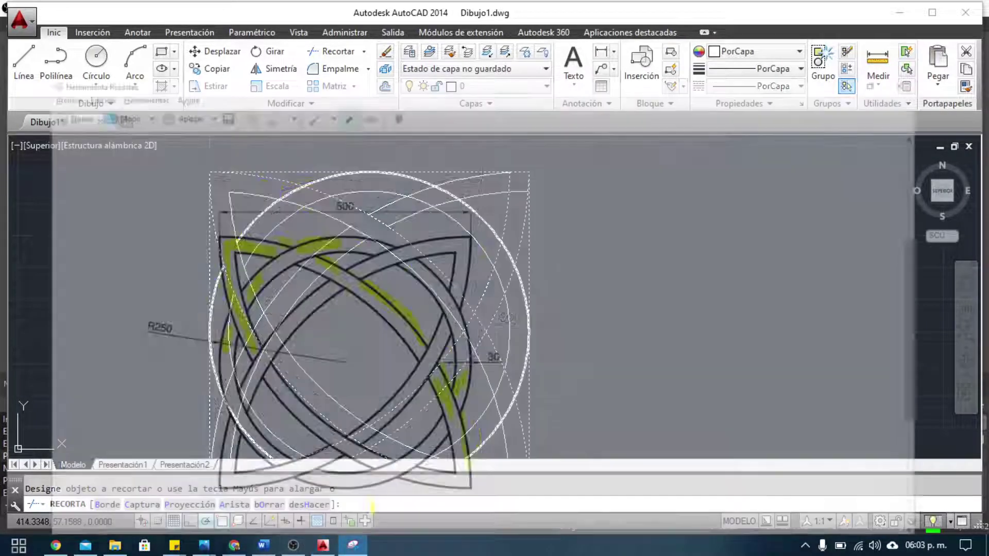
pyautogui.click(353, 545)
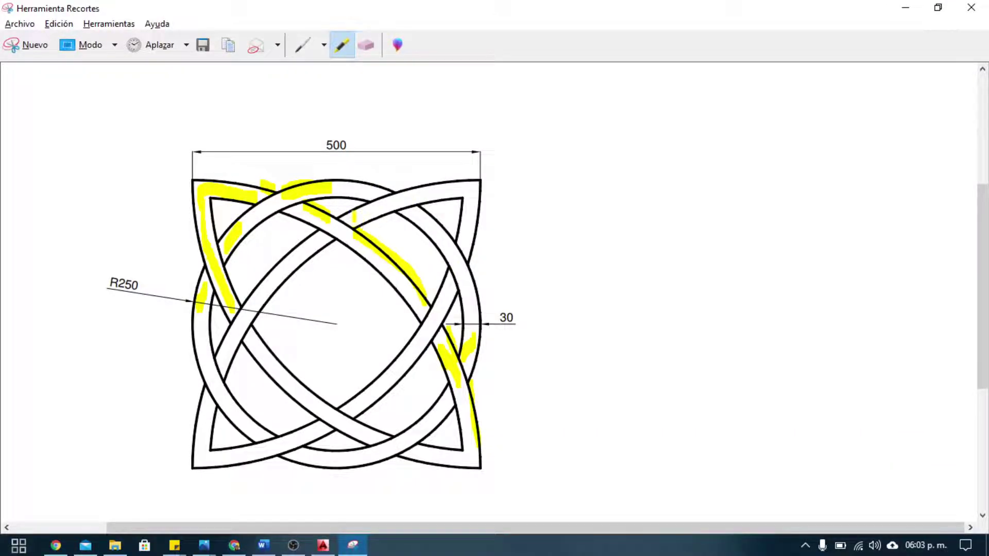
# Highlight the reference knot's upper-right band in yellow and return to AutoCAD
pyautogui.moveTo(354, 218); pyautogui.dragTo(394, 203)
pyautogui.moveTo(437, 185)
pyautogui.mouseDown()
pyautogui.moveTo(455, 182)
pyautogui.moveTo(464, 230)
pyautogui.mouseUp()
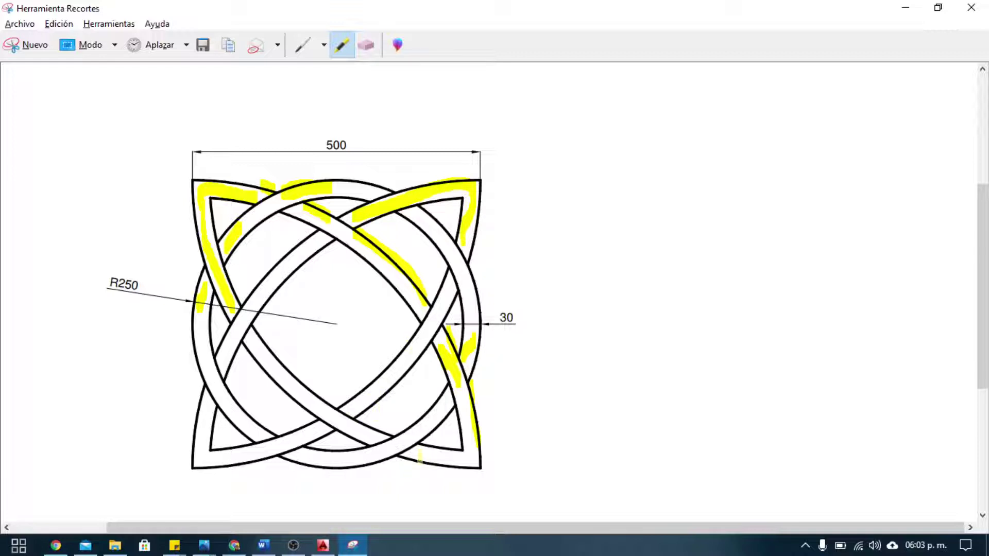
pyautogui.click(293, 546)
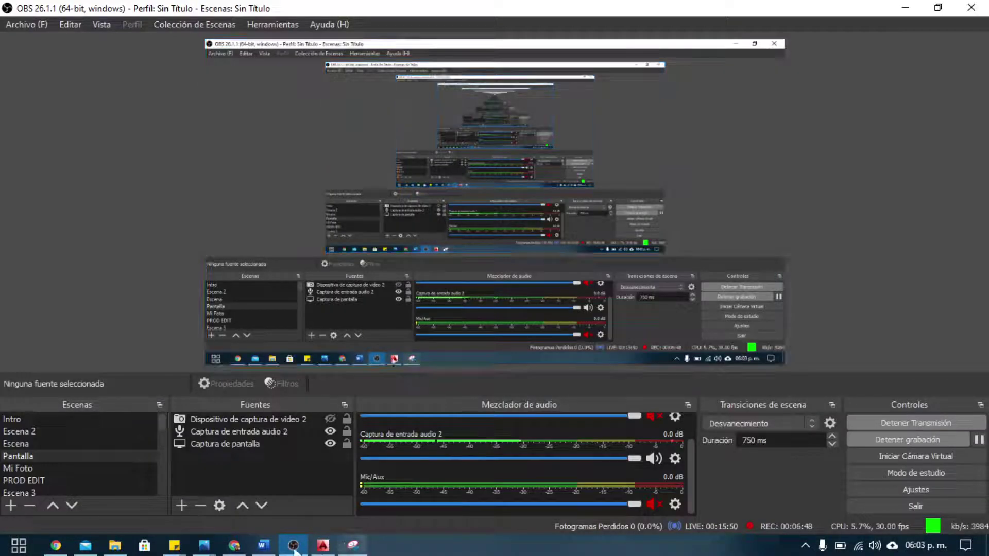
pyautogui.click(323, 545)
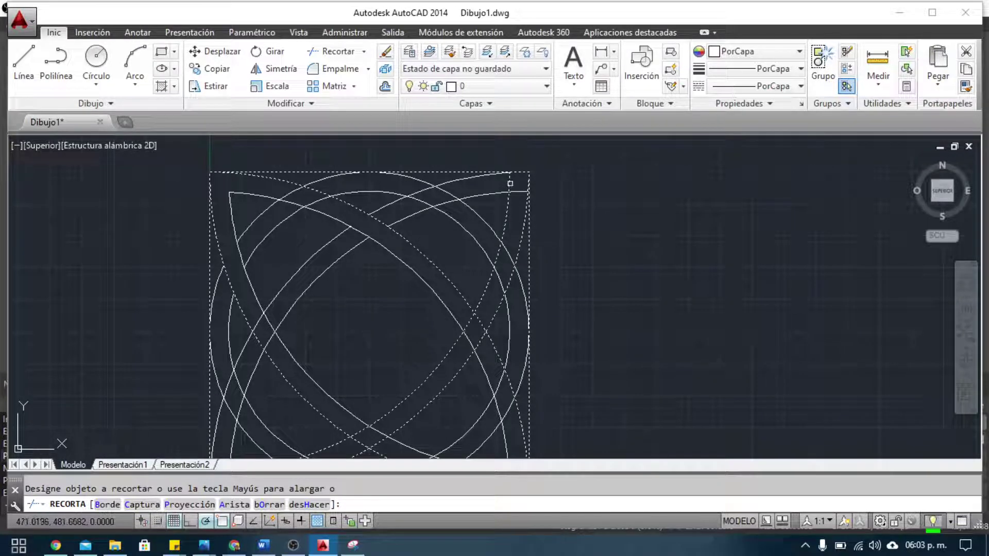
# Trim the arc piece near the top-right corner, then view the highlighted reference knot
pyautogui.click(520, 192)
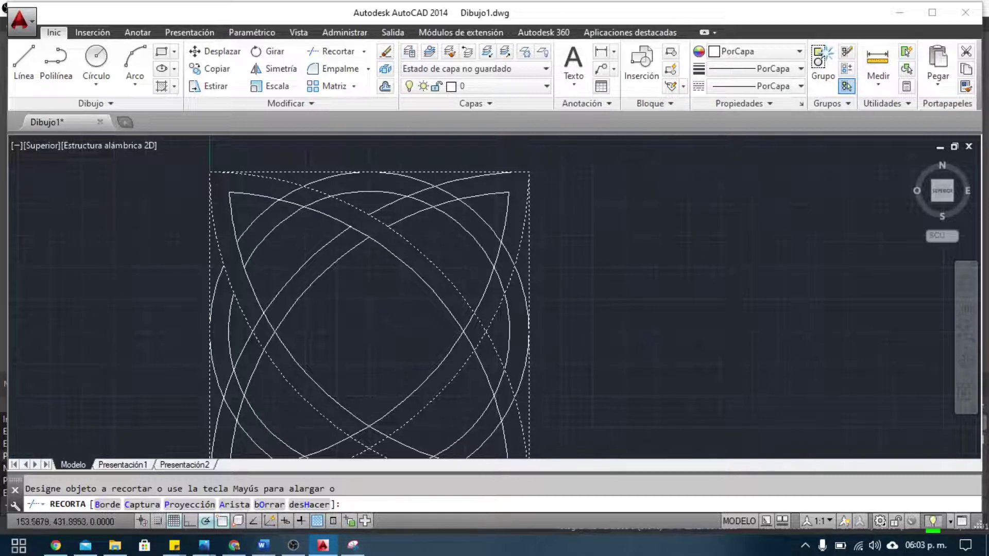
pyautogui.scroll(2, 311, 213)
pyautogui.scroll(-2, 453, 271)
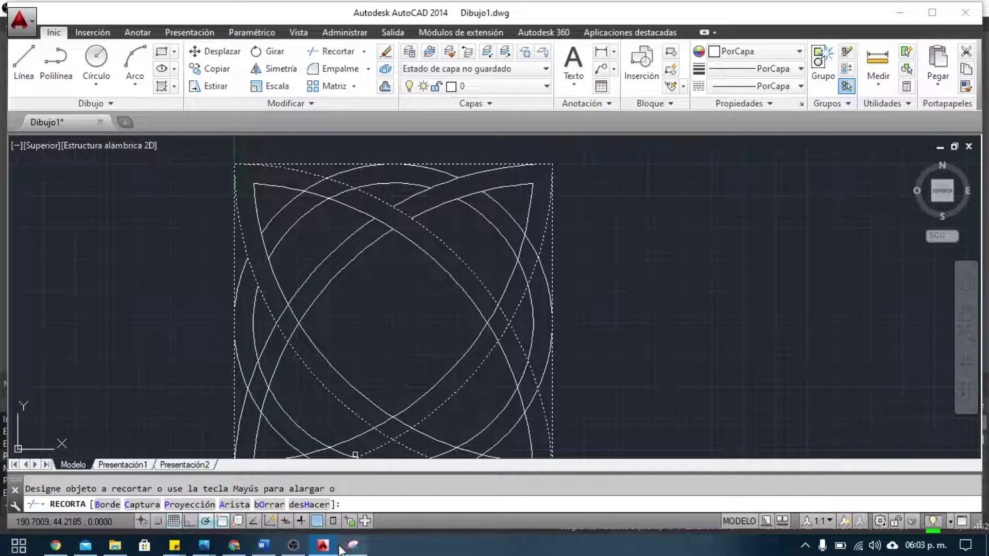
pyautogui.scroll(-2, 486, 305)
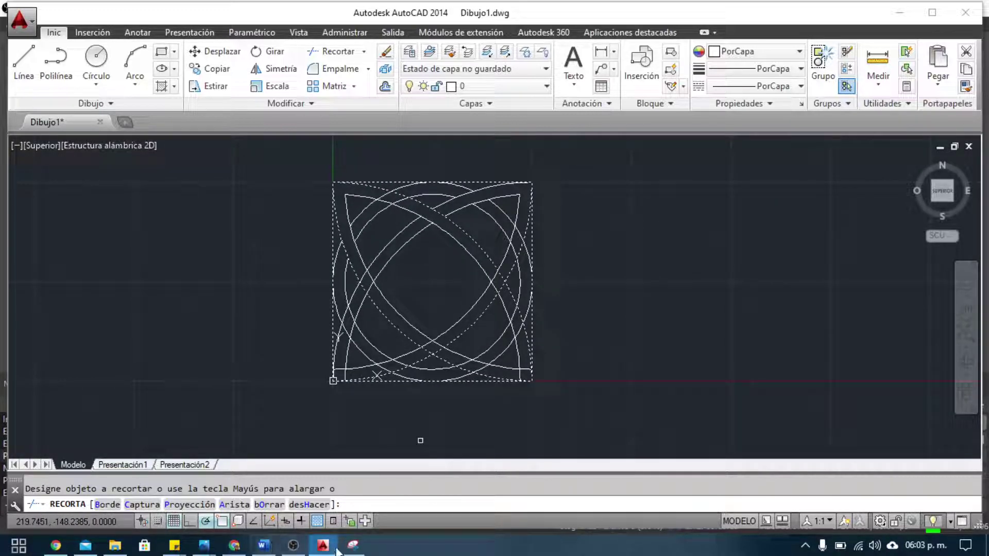
pyautogui.click(352, 545)
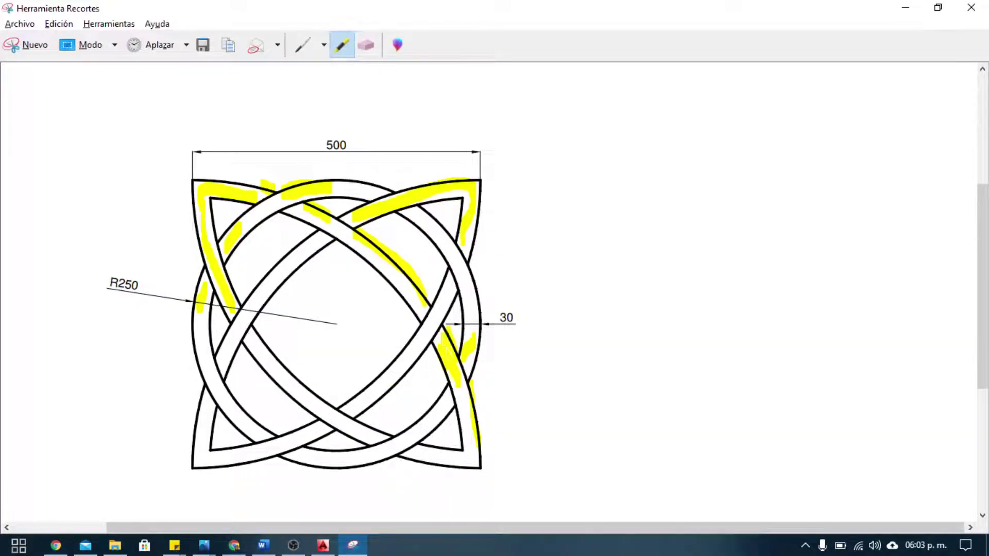
# Mark the lower-right and bottom band on the reference knot in yellow
pyautogui.moveTo(452, 378); pyautogui.dragTo(414, 446)
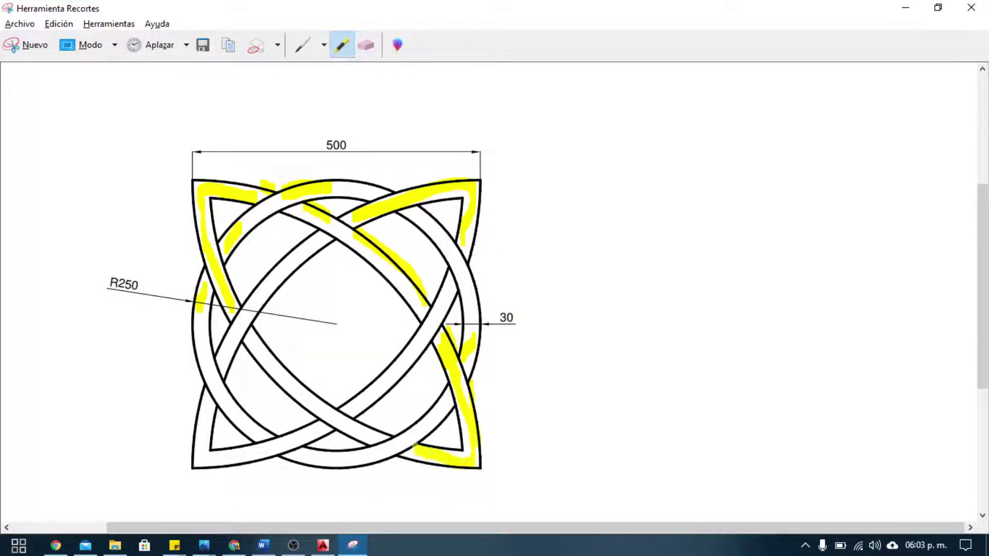
pyautogui.click(323, 546)
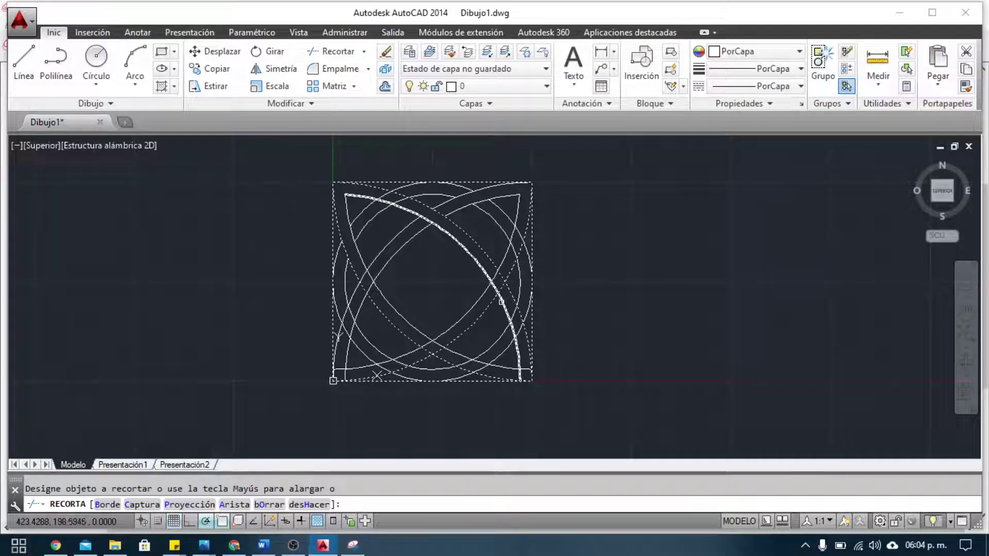
pyautogui.scroll(2, 508, 306)
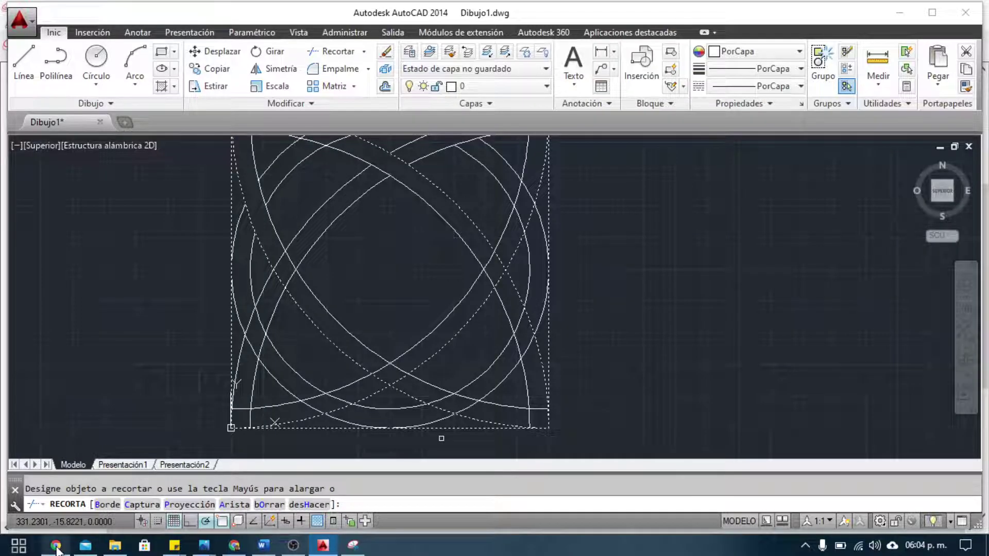
pyautogui.click(361, 547)
pyautogui.click(323, 546)
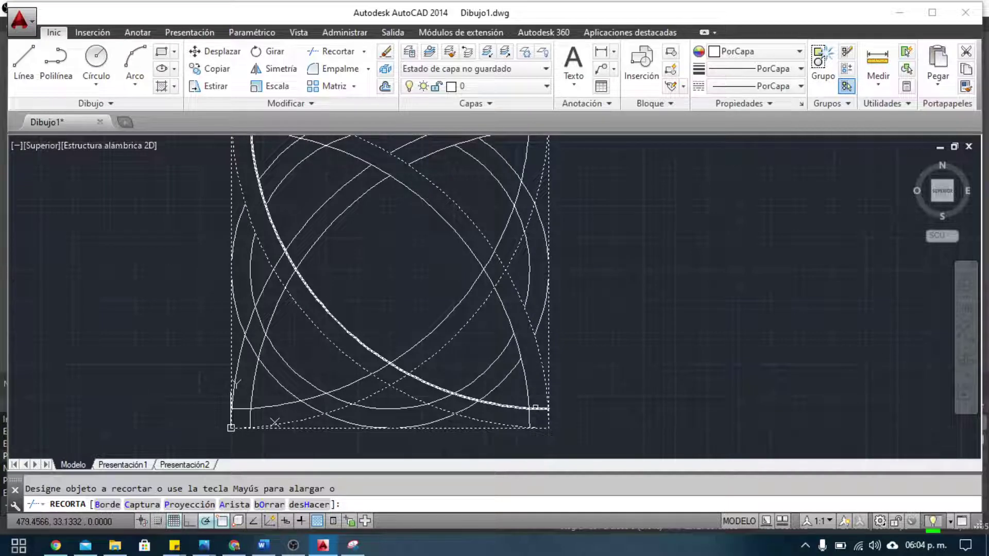
# Trim the lower-right arc segment, then undo that trim with H
pyautogui.click(532, 422)
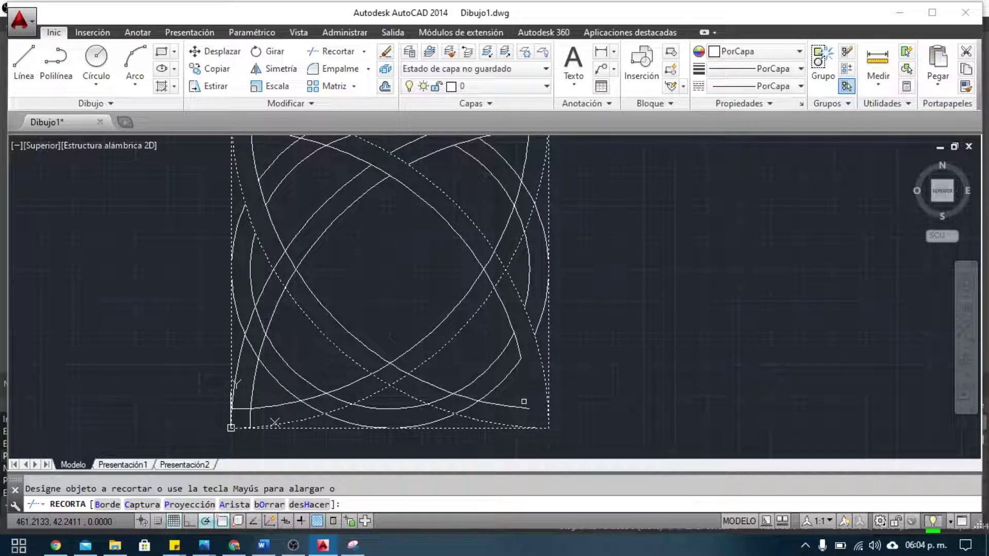
pyautogui.write('h')
pyautogui.press('Return')
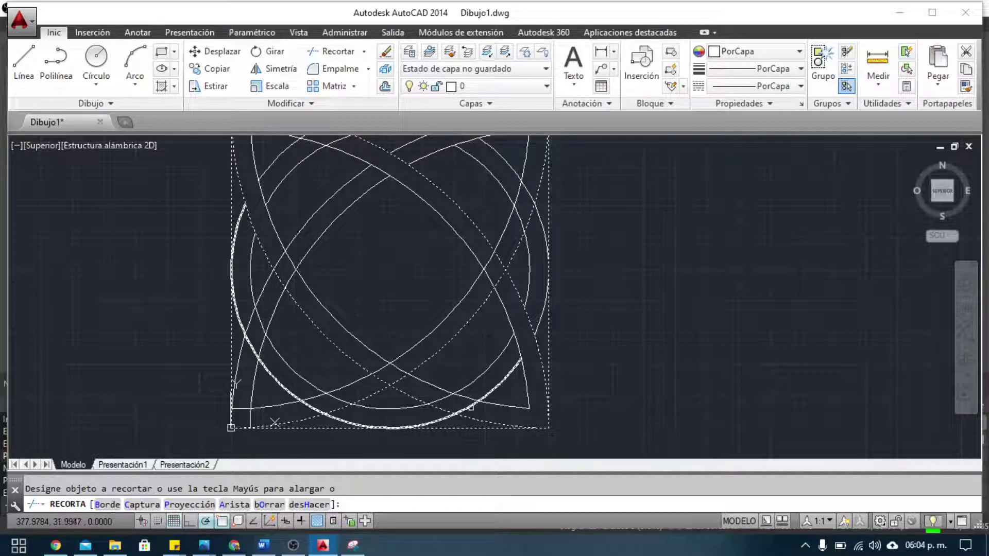
pyautogui.hotkey('alt', 'Tab')
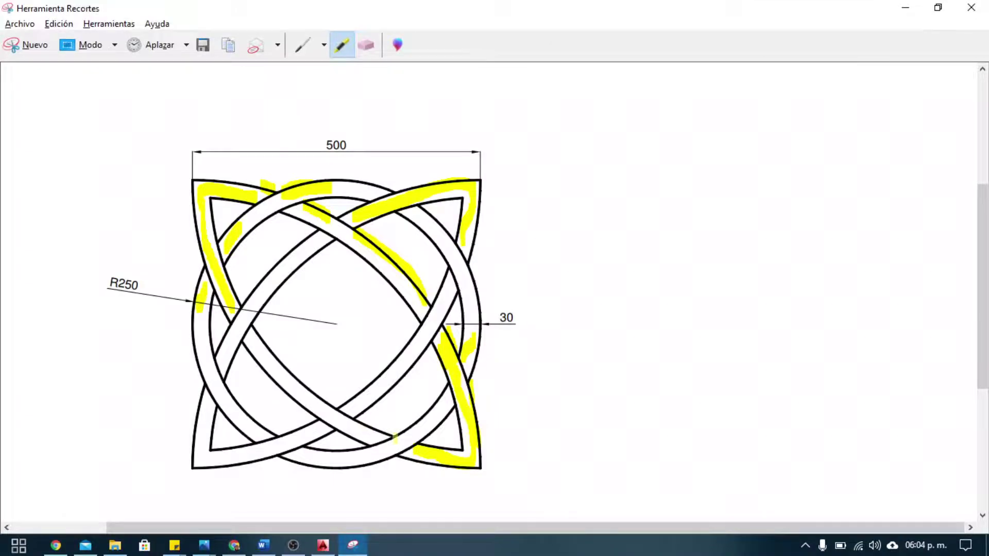
pyautogui.hotkey('alt', 'Tab')
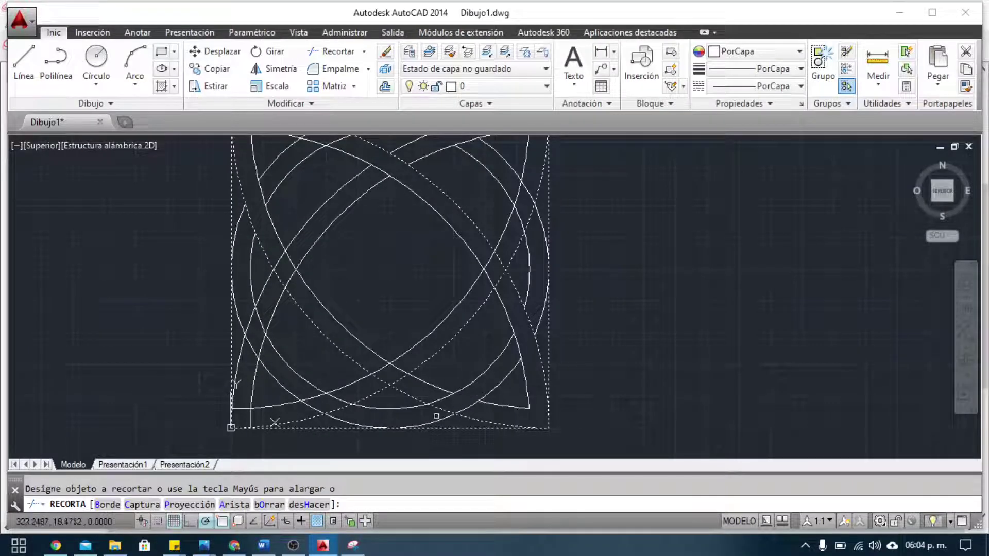
# Trim the crossing arcs in the lower half and near the lower left
pyautogui.click(436, 415)
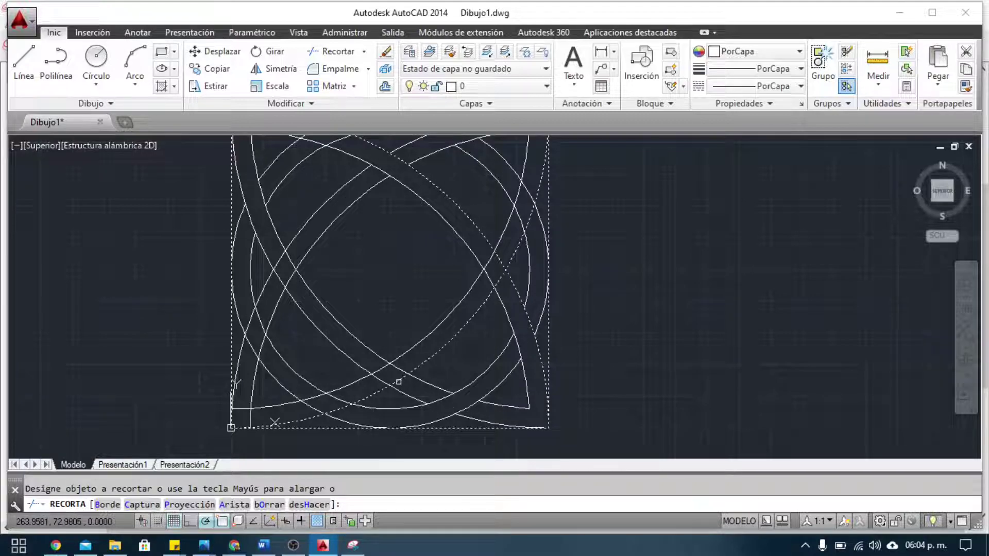
pyautogui.hotkey('alt', 'Tab')
pyautogui.hotkey('alt', 'Tab')
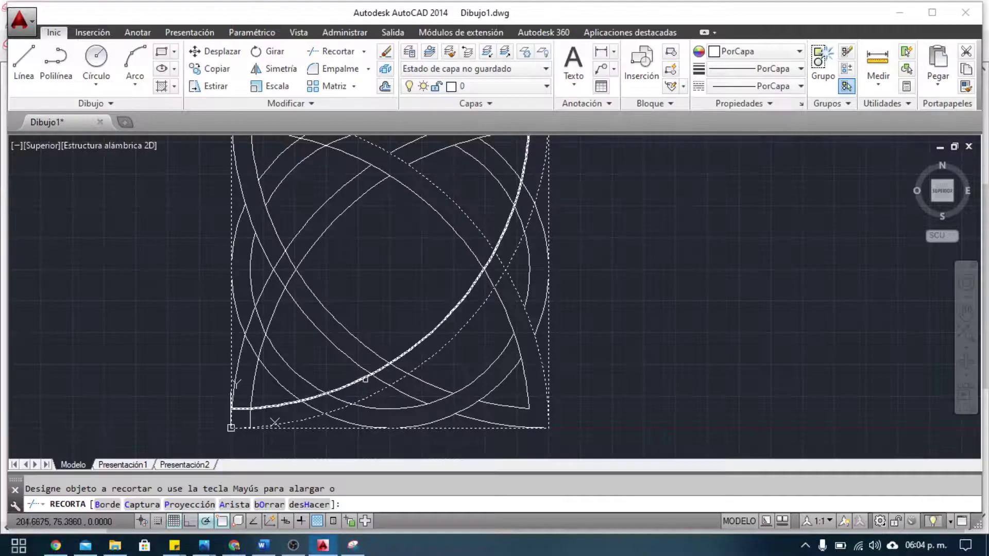
pyautogui.click(394, 375)
pyautogui.hotkey('alt', 'Tab')
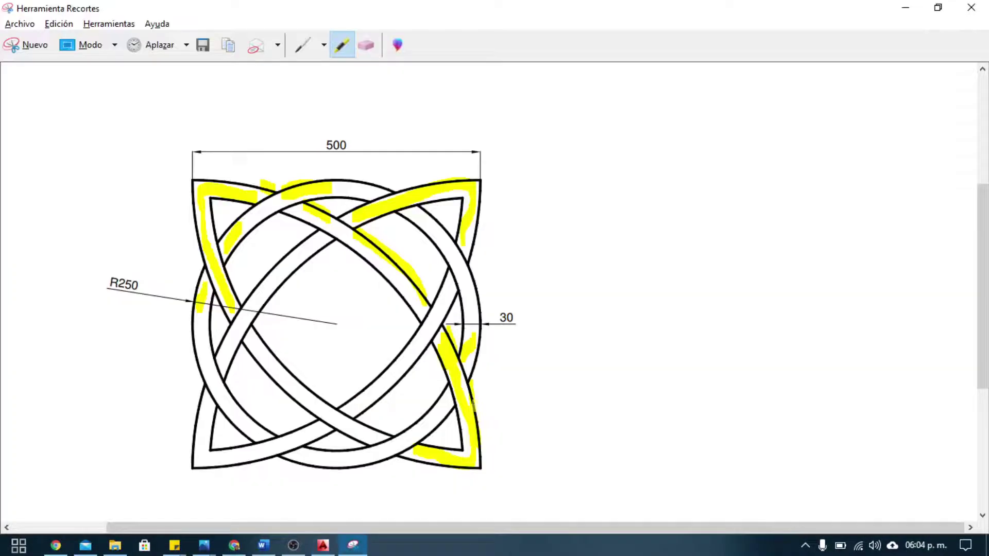
# Mark the lower-left diagonal band on the reference and compare it with the drawing
pyautogui.moveTo(376, 435); pyautogui.dragTo(253, 333)
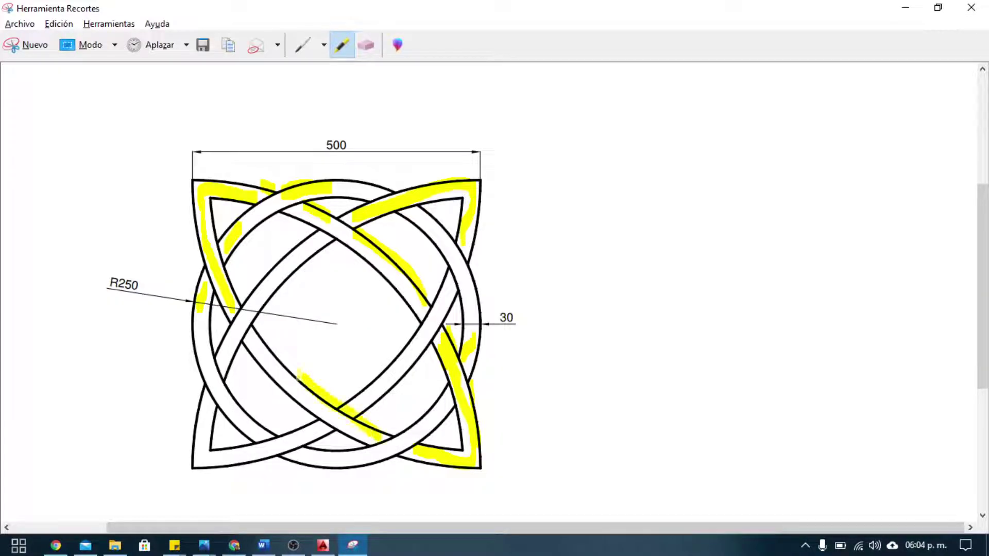
pyautogui.hotkey('alt', 'Tab')
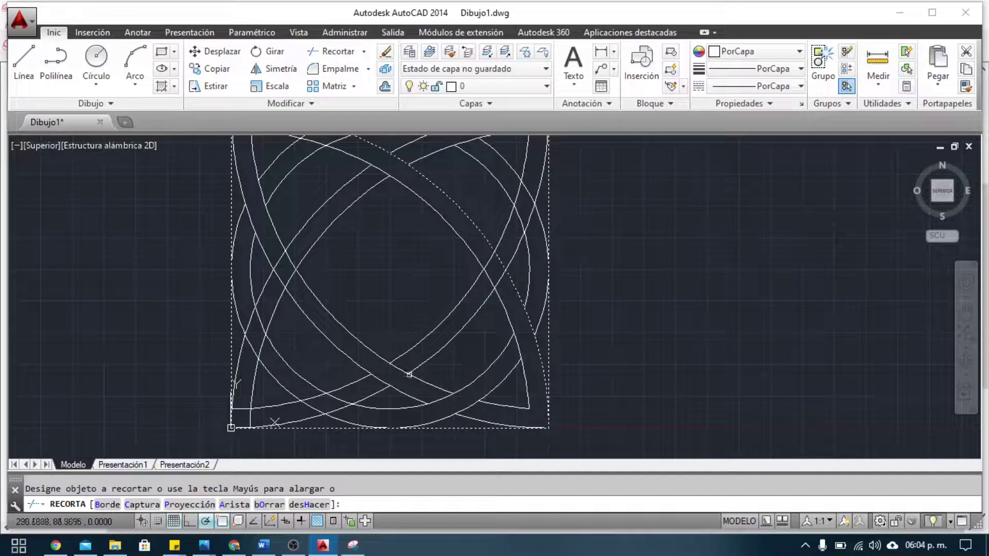
pyautogui.hotkey('alt', 'Tab')
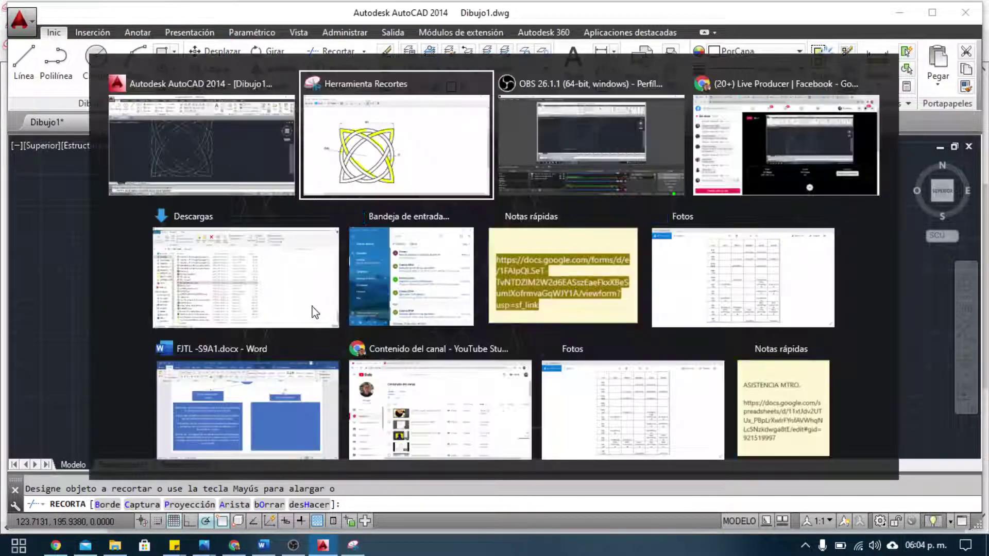
pyautogui.hotkey('alt', 'Tab')
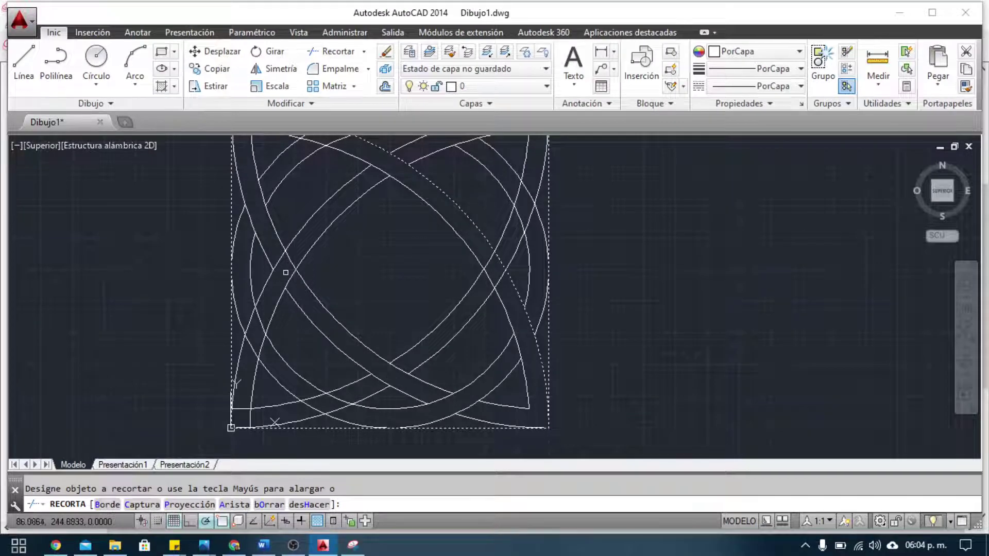
pyautogui.scroll(-2, 323, 334)
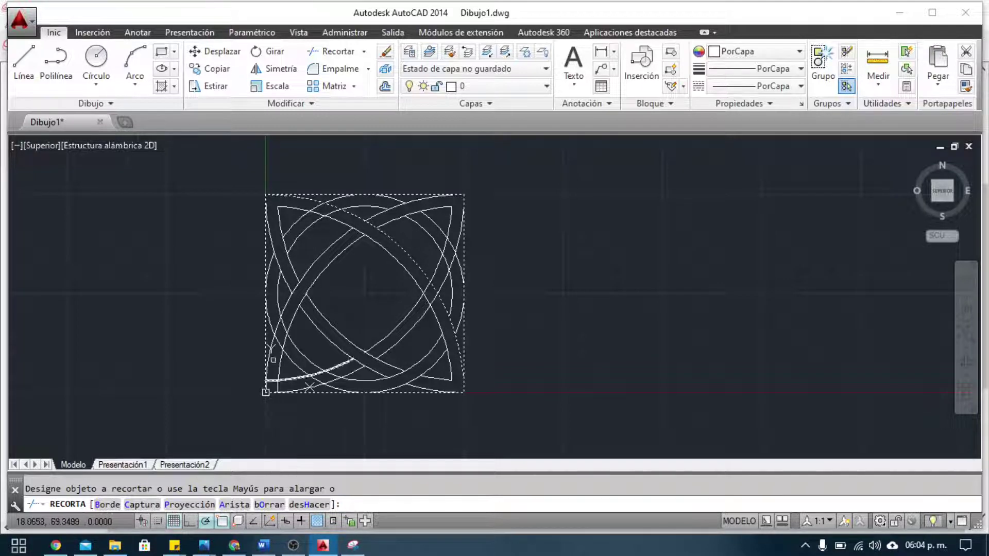
pyautogui.scroll(2, 339, 372)
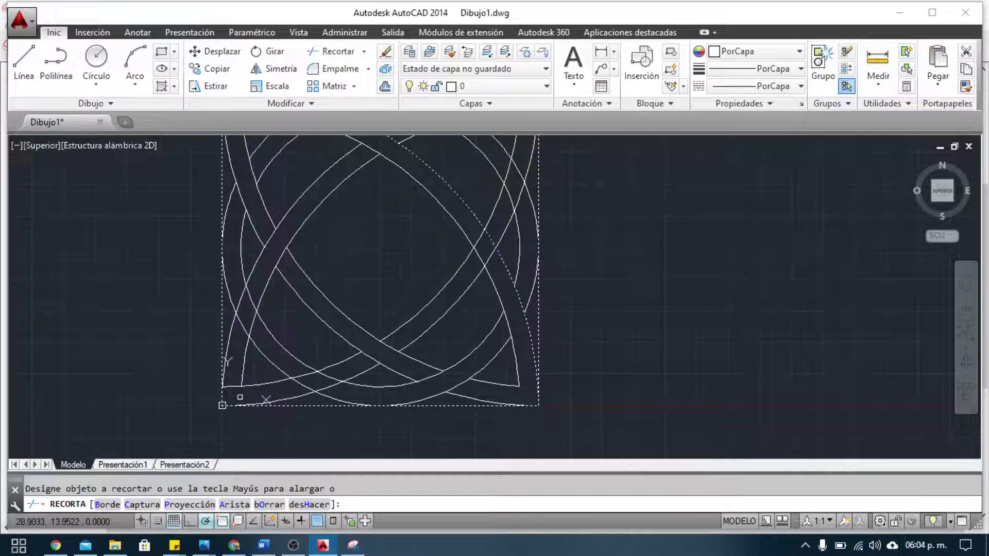
# Trim the short lower-left arc piece and mark the lower-left and bottom bands on the reference
pyautogui.click(231, 384)
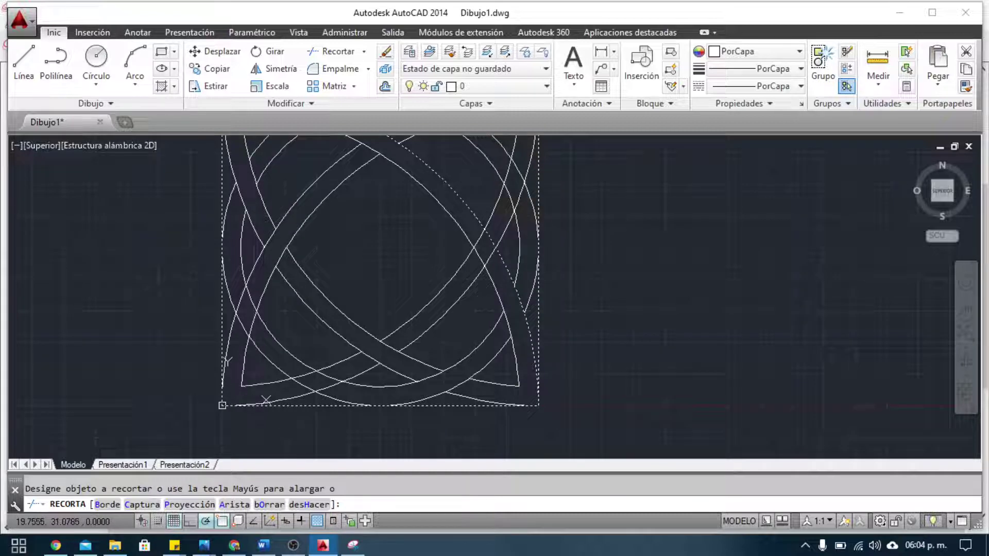
pyautogui.click(352, 545)
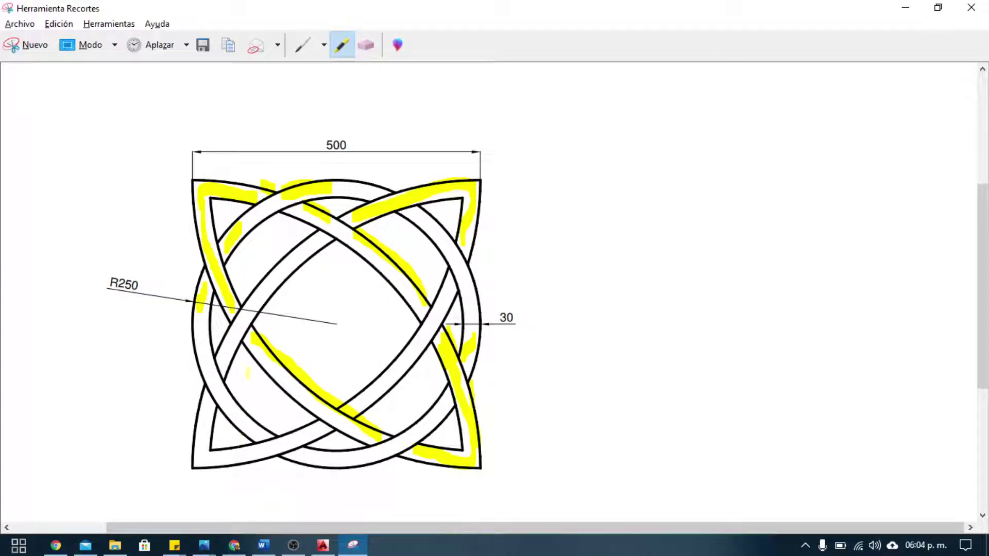
pyautogui.moveTo(207, 395); pyautogui.dragTo(321, 430)
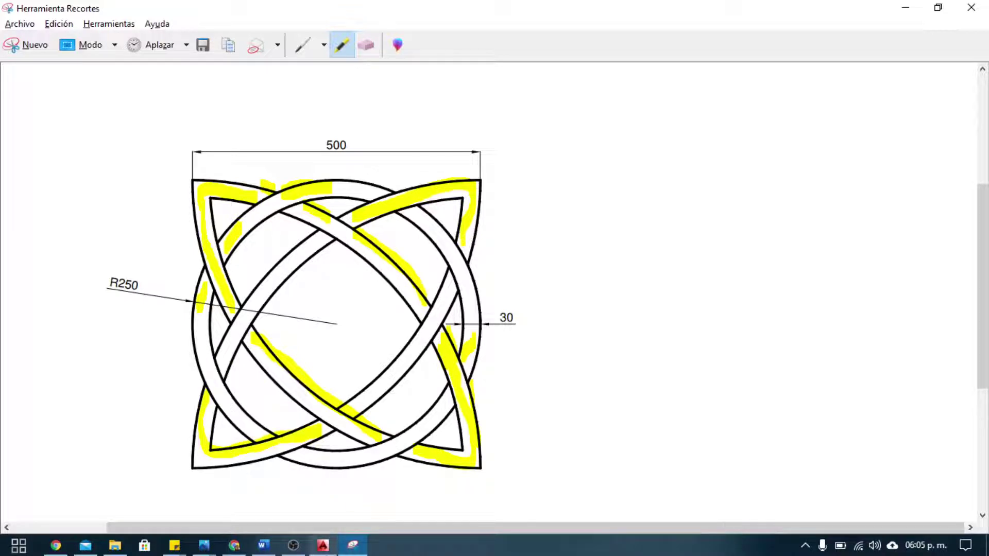
pyautogui.moveTo(353, 545)
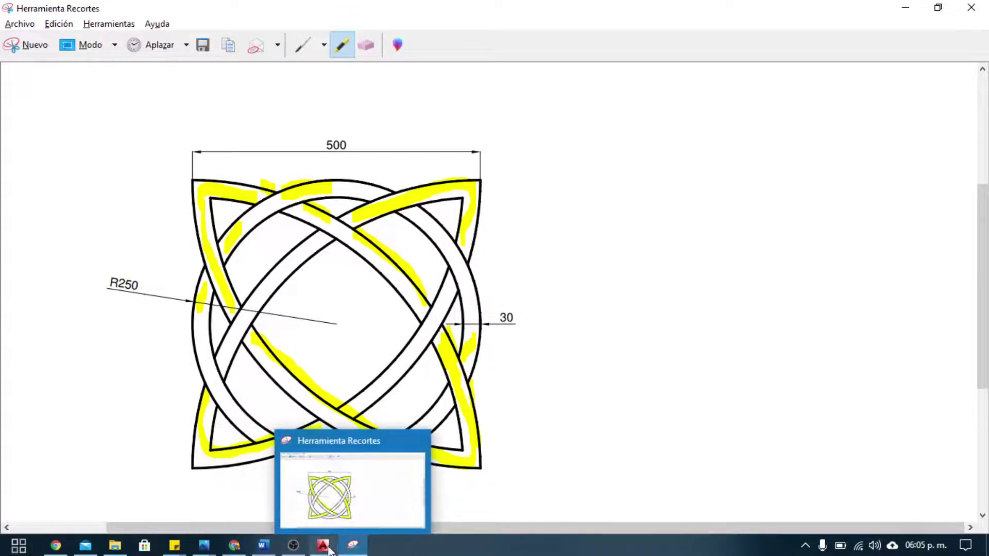
pyautogui.click(323, 545)
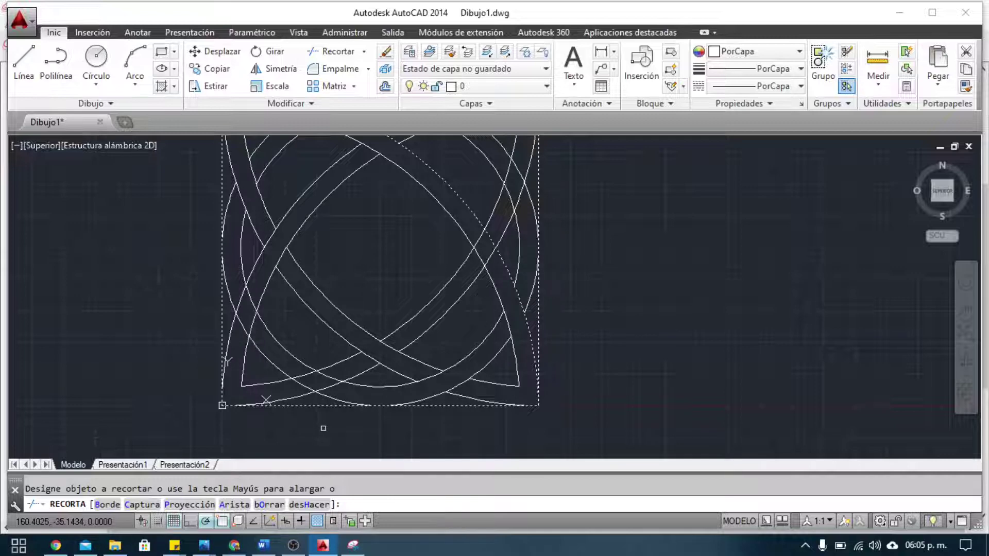
# Compare the partially interlaced knot against the reference image several times
pyautogui.hotkey('alt', 'Tab')
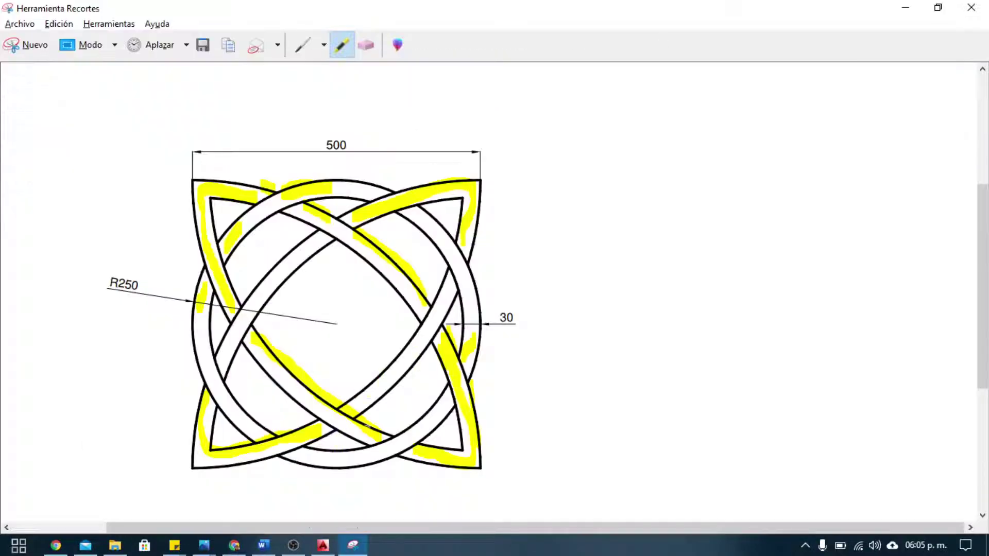
pyautogui.hotkey('alt', 'Tab')
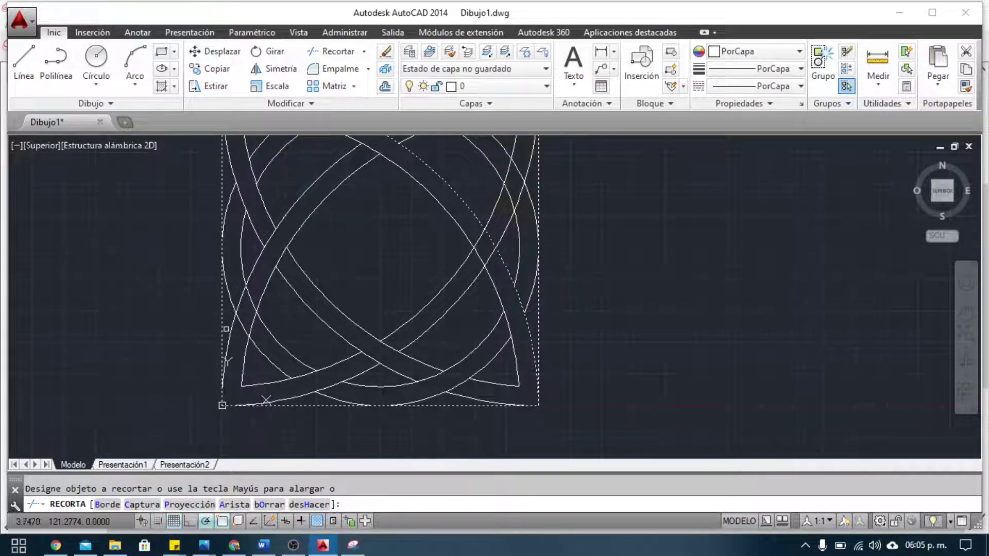
pyautogui.scroll(-2, 227, 329)
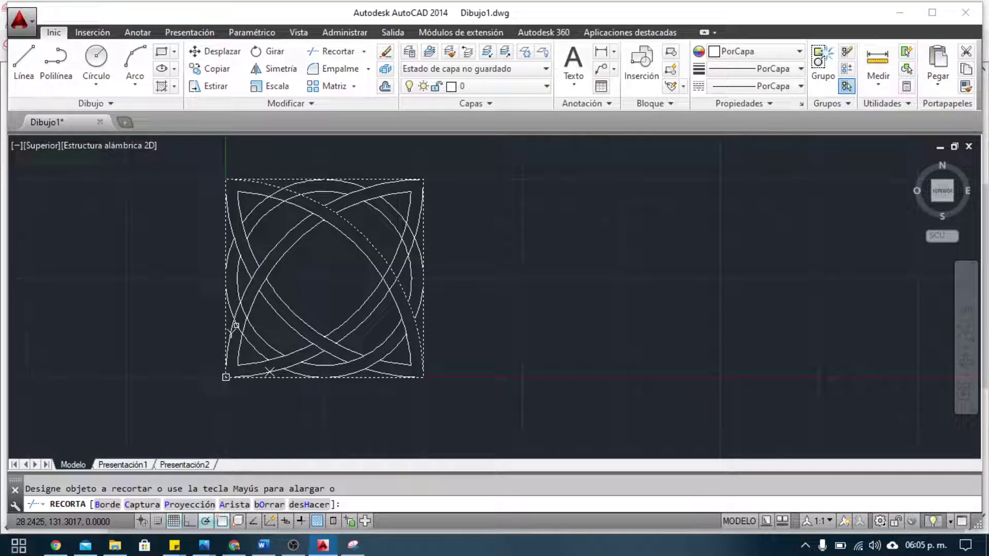
pyautogui.hotkey('alt', 'Tab')
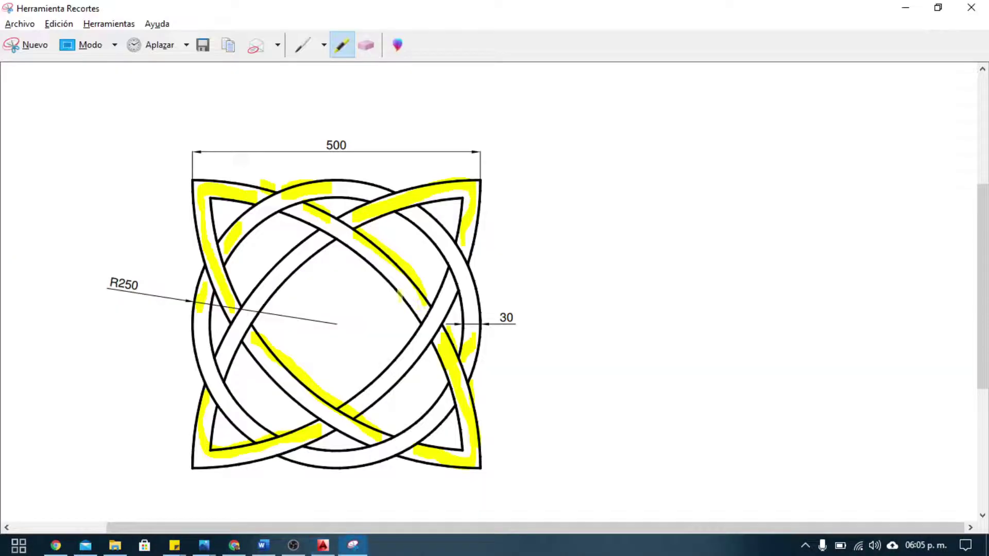
pyautogui.hotkey('alt', 'Tab')
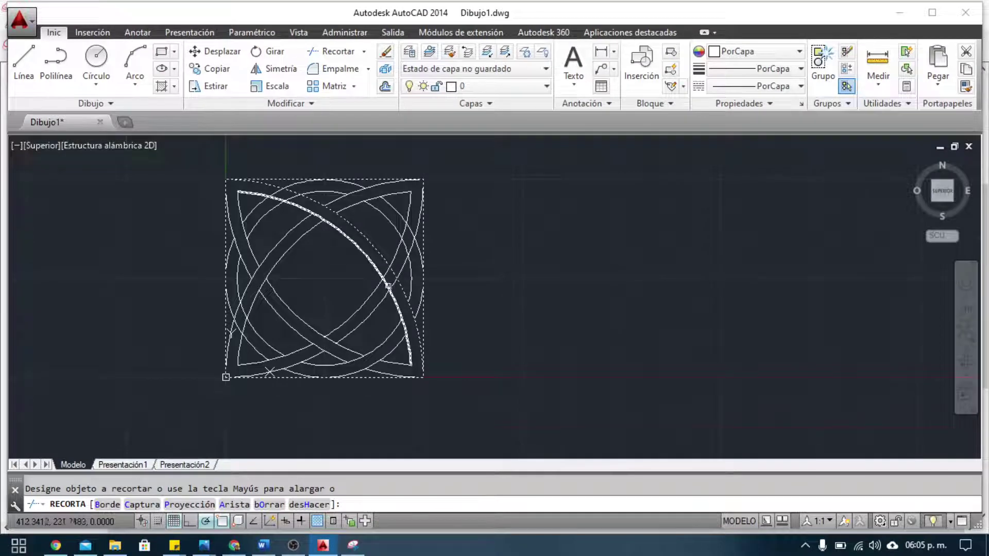
pyautogui.scroll(5, 381, 279)
pyautogui.hotkey('alt', 'Tab')
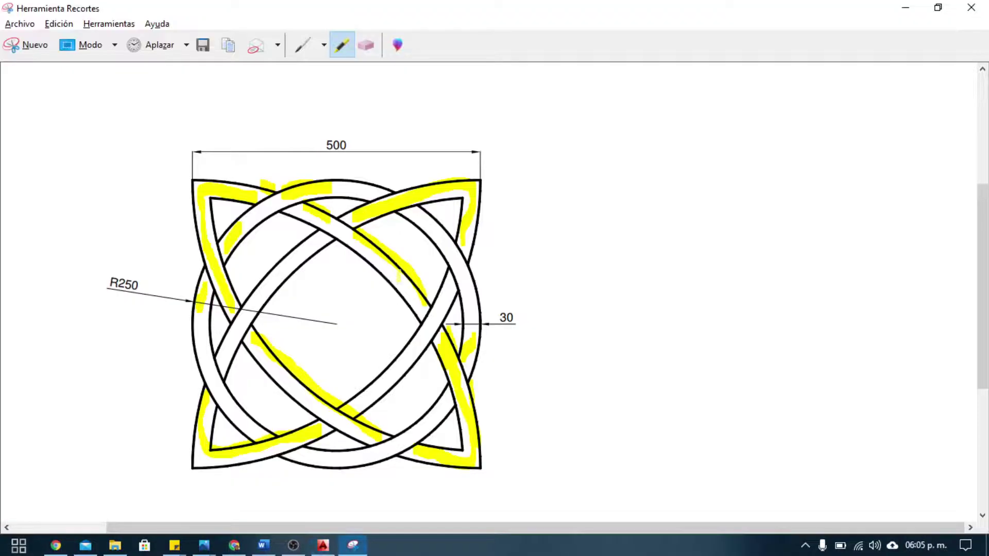
pyautogui.hotkey('alt', 'Tab')
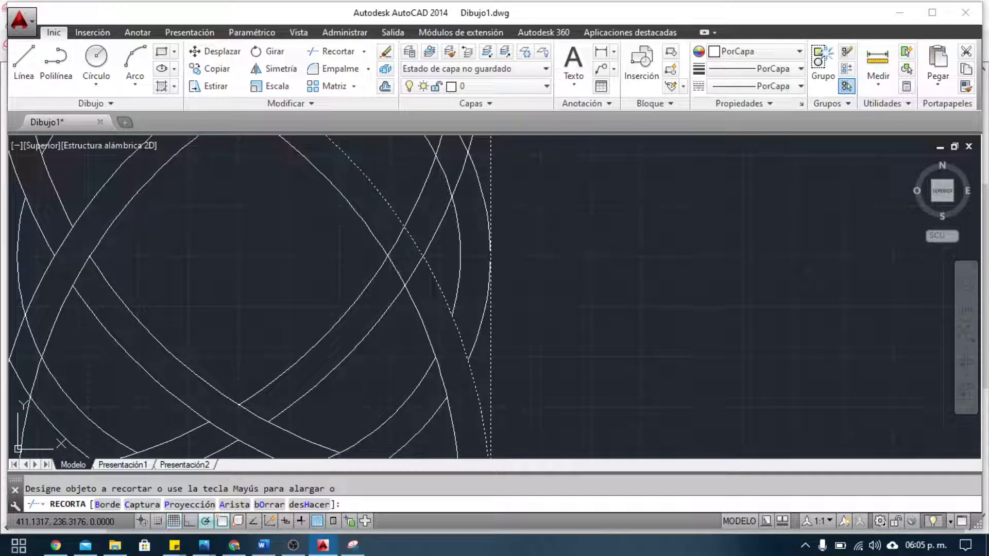
pyautogui.hotkey('alt', 'Tab')
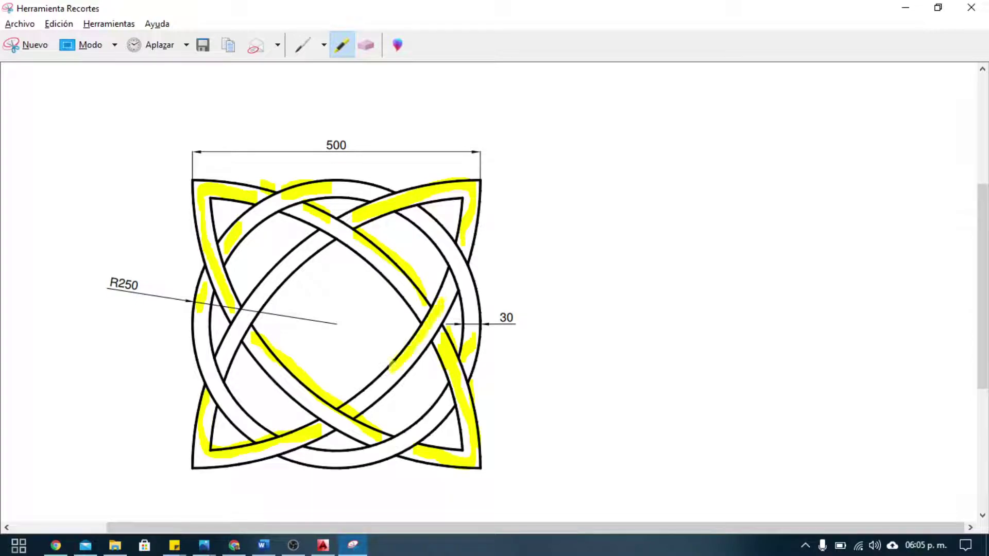
pyautogui.hotkey('alt', 'Tab')
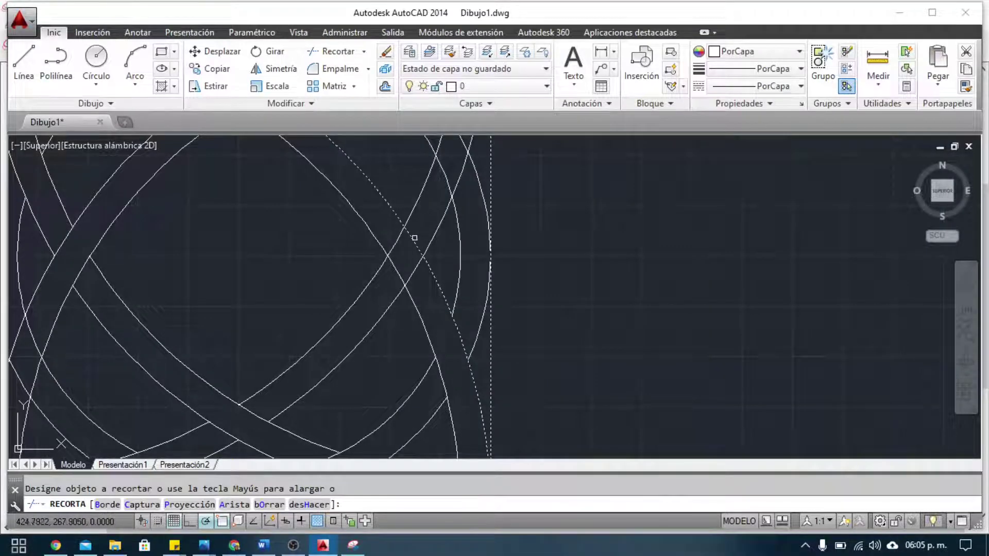
# Trim the lower-left band segment at the crossing, checking it against the reference image
pyautogui.scroll(-2, 343, 337)
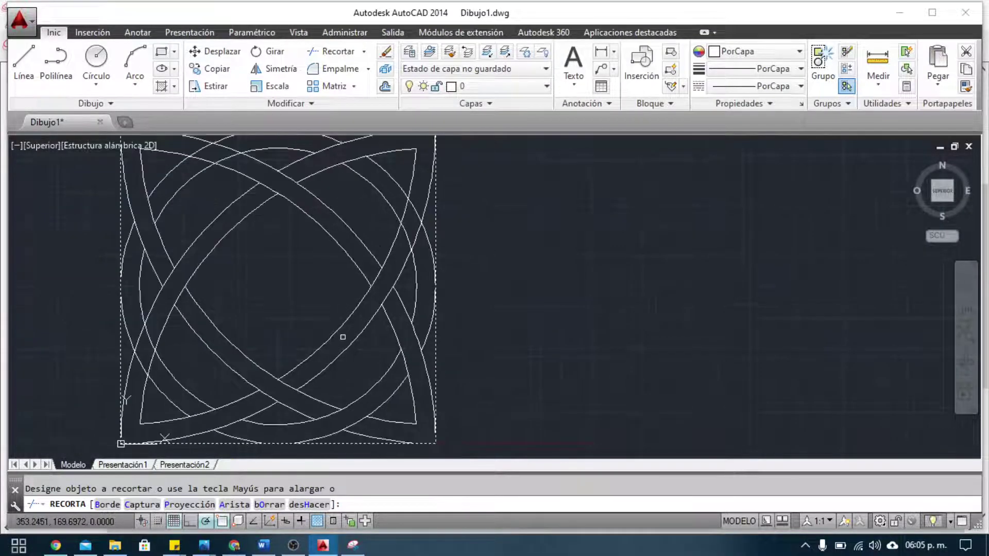
pyautogui.hotkey('alt', 'Tab')
pyautogui.hotkey('alt', 'Tab')
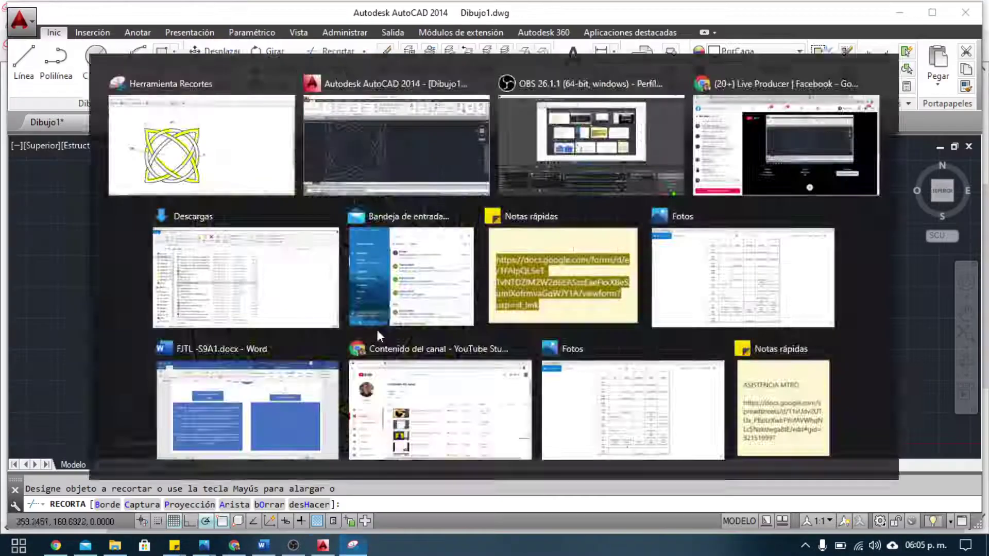
pyautogui.scroll(-2, 424, 332)
pyautogui.moveTo(424, 332); pyautogui.dragTo(552, 337, button='middle')
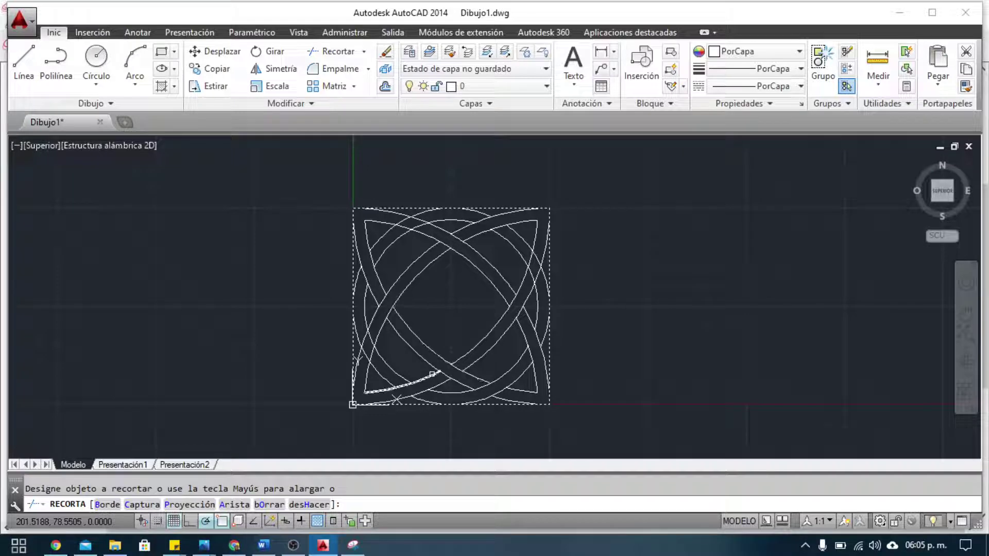
pyautogui.click(431, 374)
pyautogui.hotkey('alt', 'Tab')
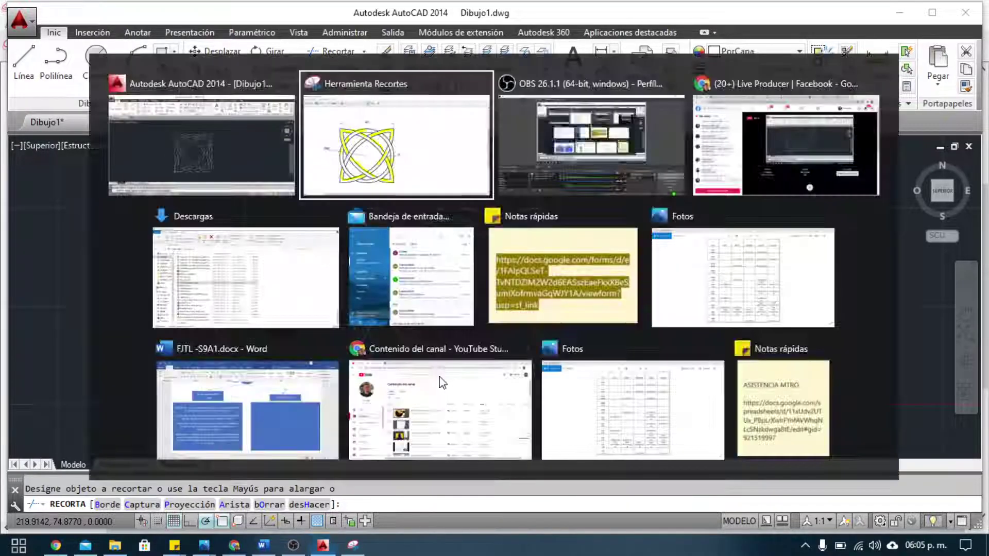
pyautogui.hotkey('alt', 'Tab')
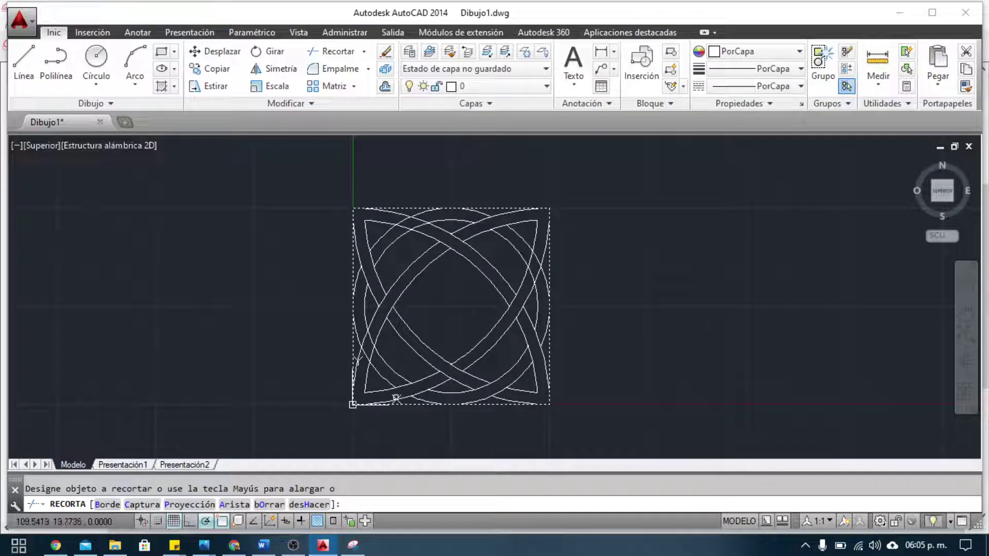
pyautogui.hotkey('alt', 'Tab')
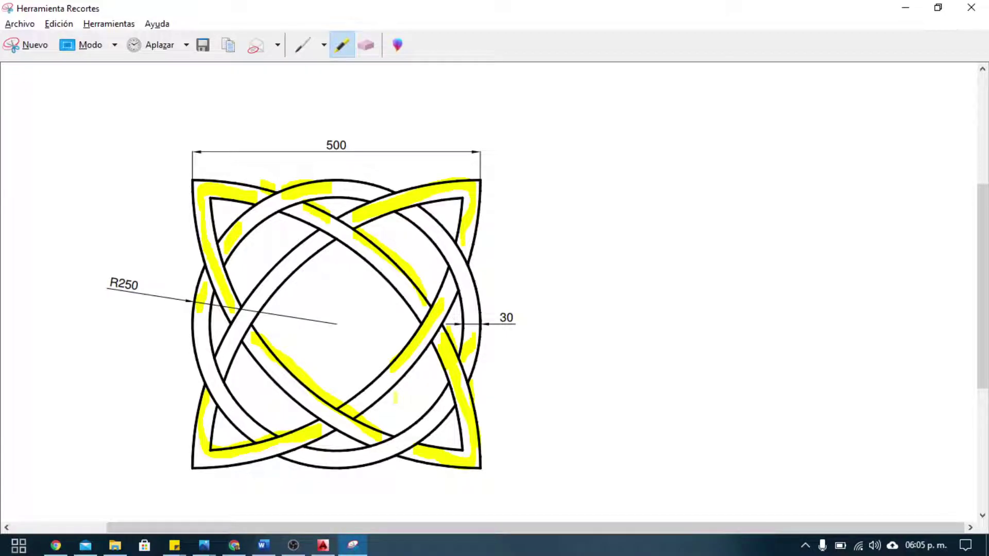
pyautogui.hotkey('alt', 'Tab')
pyautogui.hotkey('alt', 'Tab')
pyautogui.hotkey('alt', 'Tab')
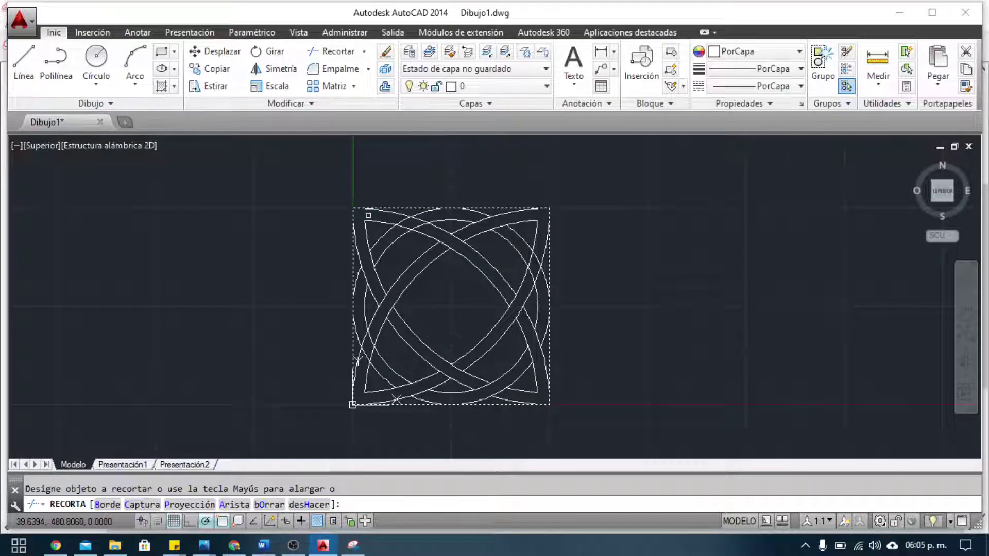
pyautogui.hotkey('alt', 'Tab')
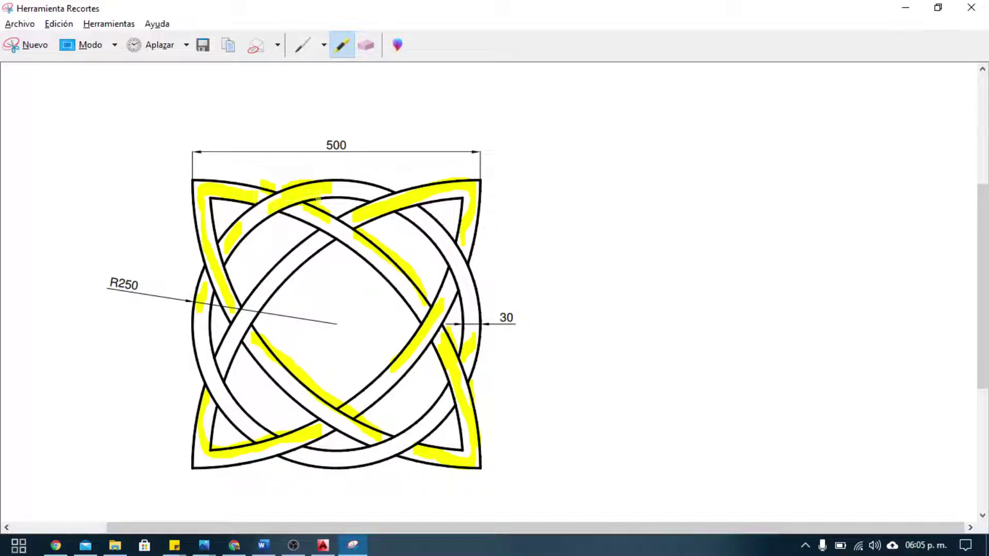
pyautogui.hotkey('alt', 'Tab')
pyautogui.scroll(2, 407, 215)
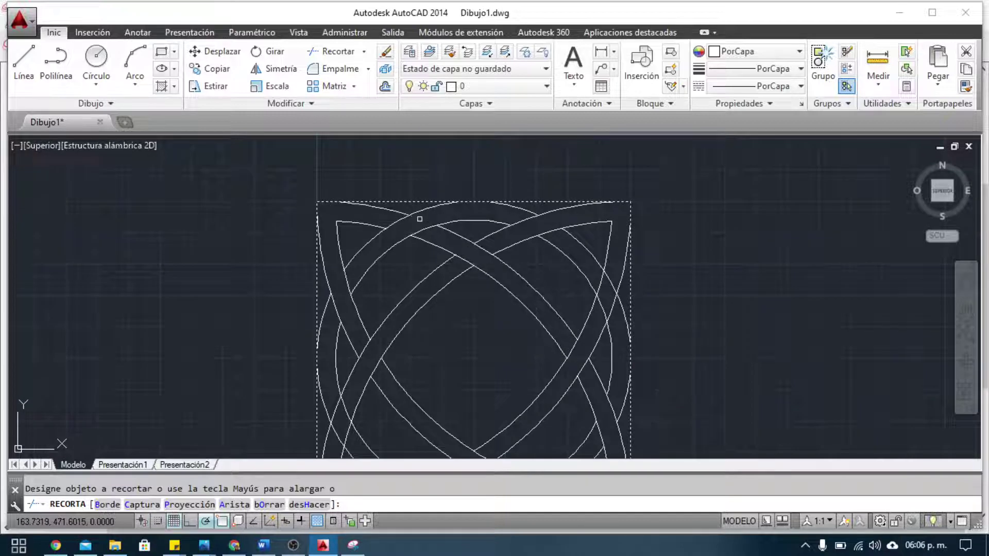
# Compare the knot's over-under interlacing with the reference image until it matches
pyautogui.scroll(-2, 404, 253)
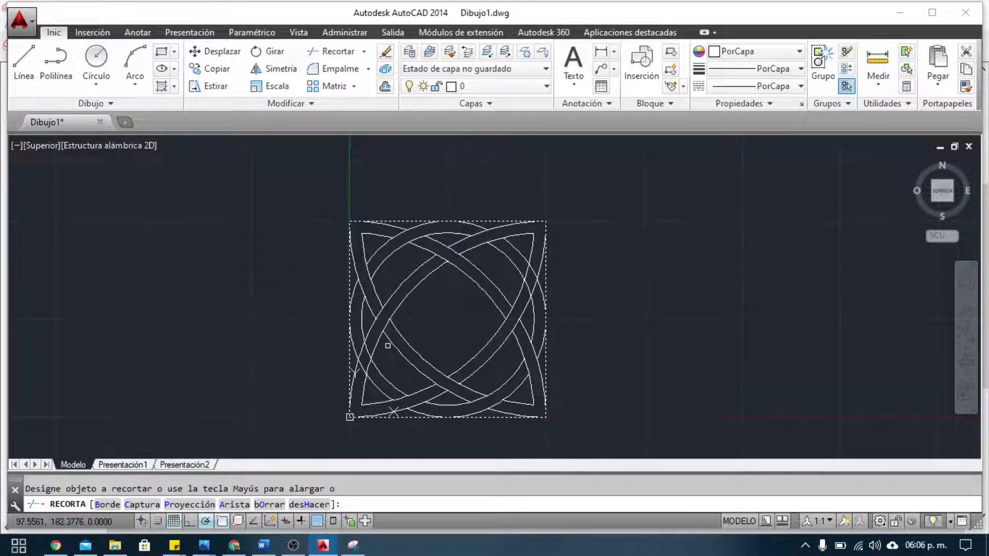
pyautogui.hotkey('alt', 'Tab')
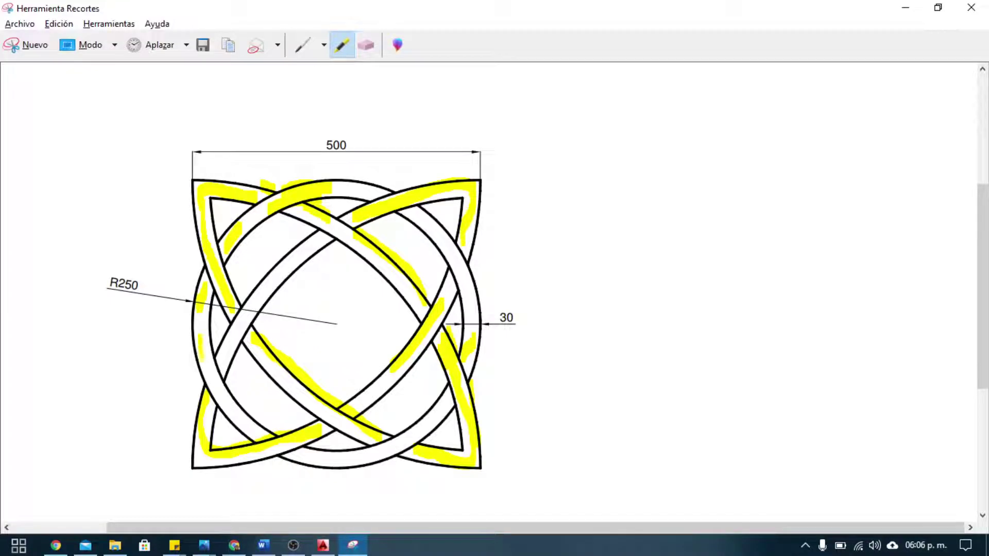
pyautogui.hotkey('alt', 'Tab')
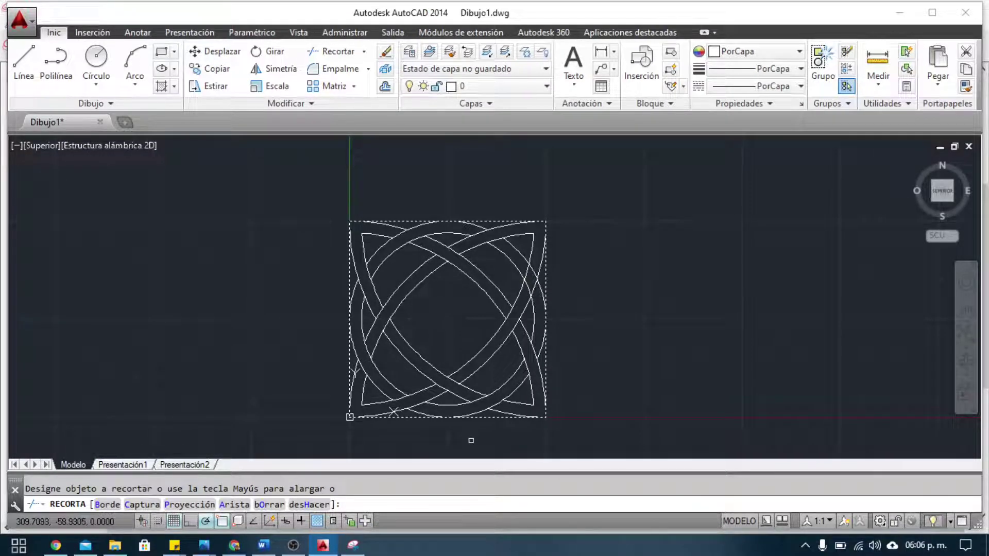
pyautogui.hotkey('alt', 'Tab')
pyautogui.hotkey('alt', 'Tab')
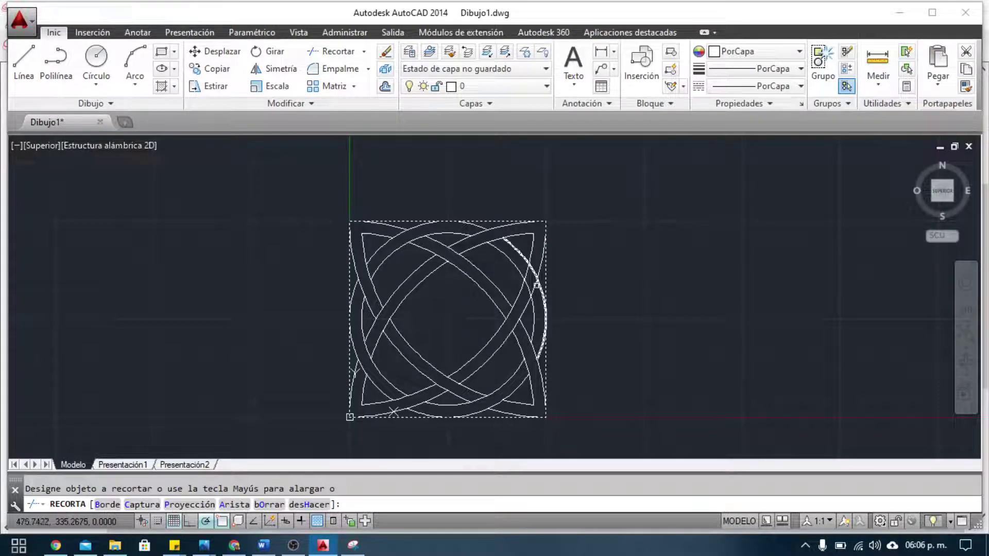
pyautogui.hotkey('alt', 'Tab')
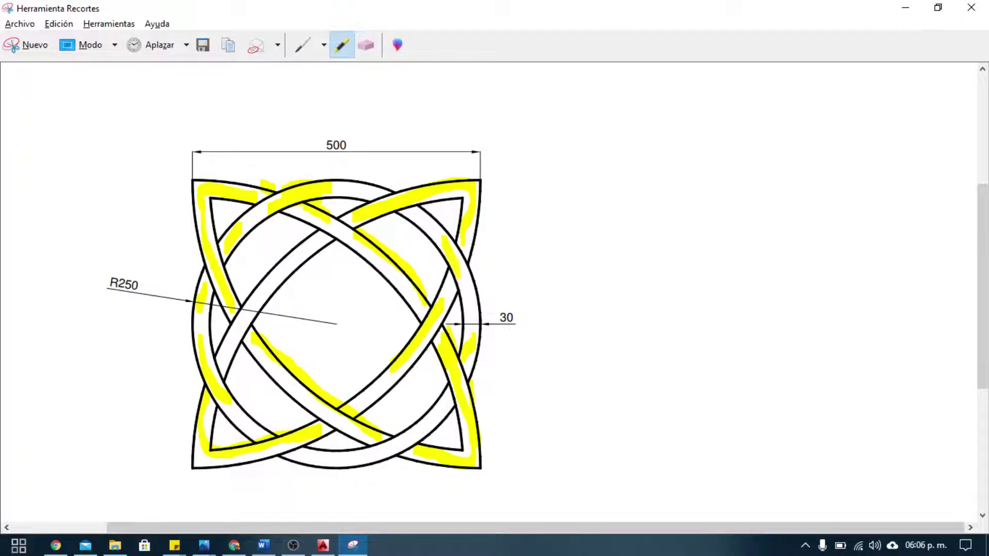
pyautogui.hotkey('alt', 'Tab')
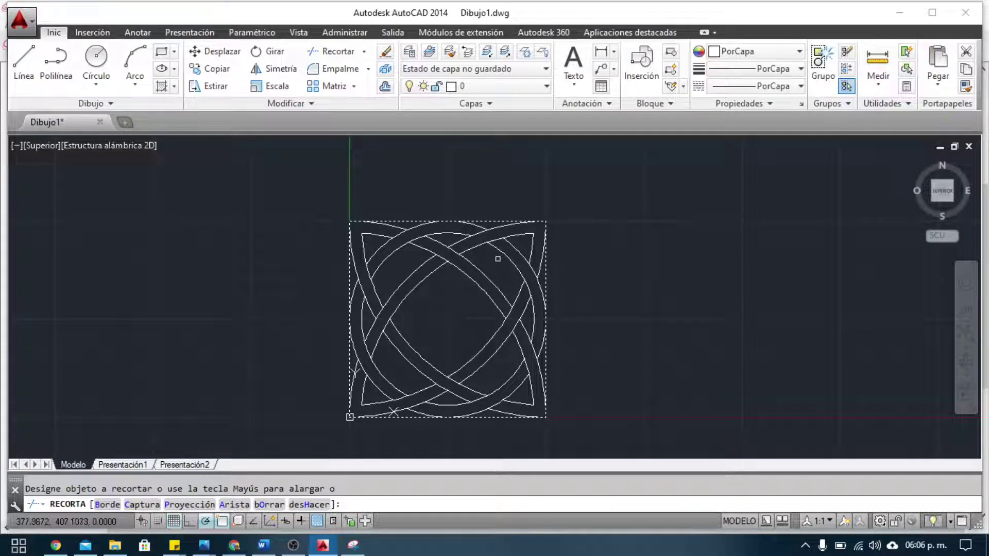
pyautogui.hotkey('alt', 'Tab')
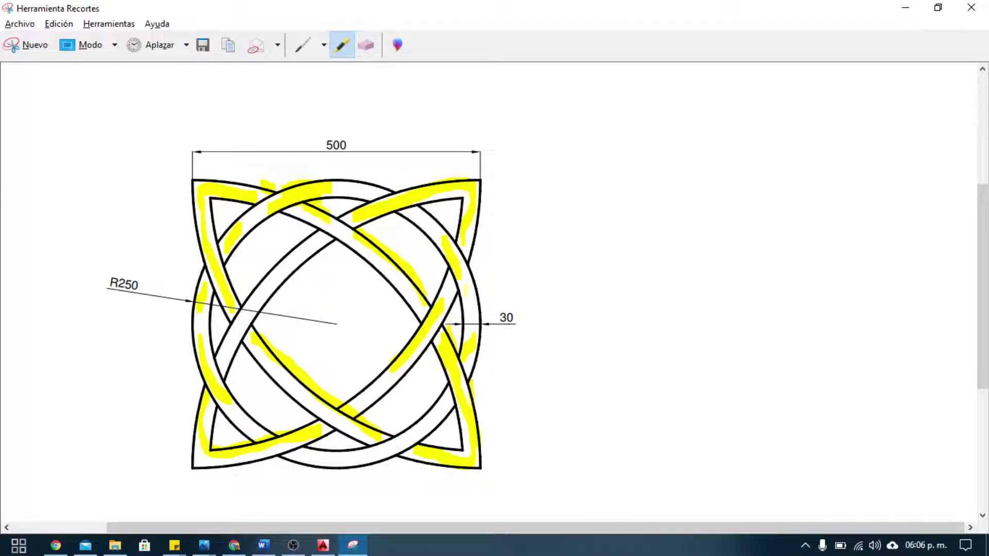
pyautogui.hotkey('alt', 'Tab')
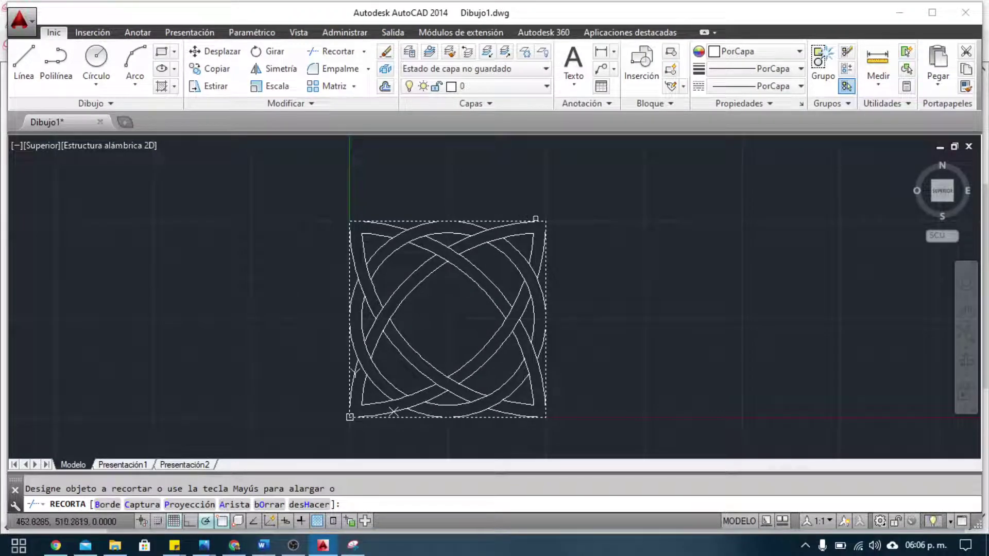
# End the trim, delete the outer square border, and centre the knot in view
pyautogui.press('Return')
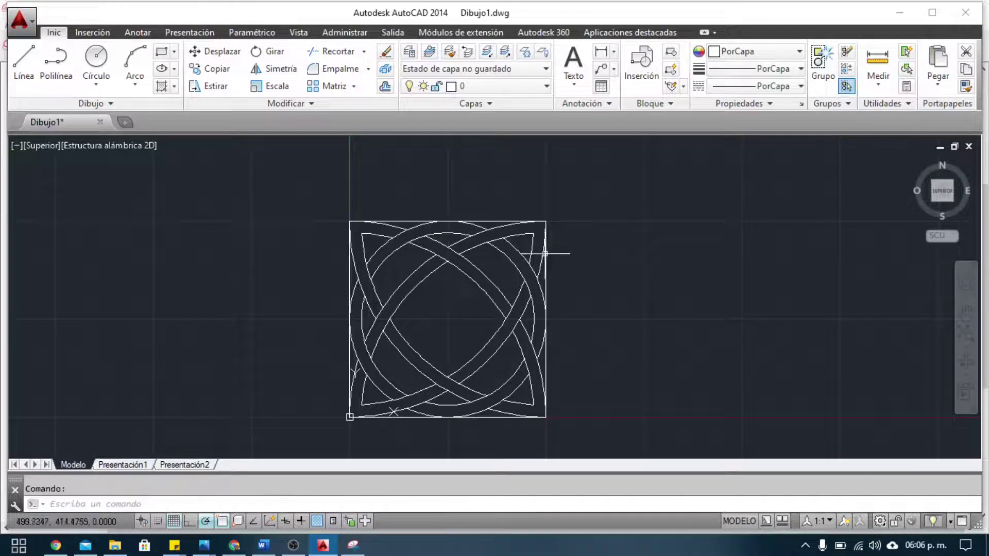
pyautogui.click(548, 263)
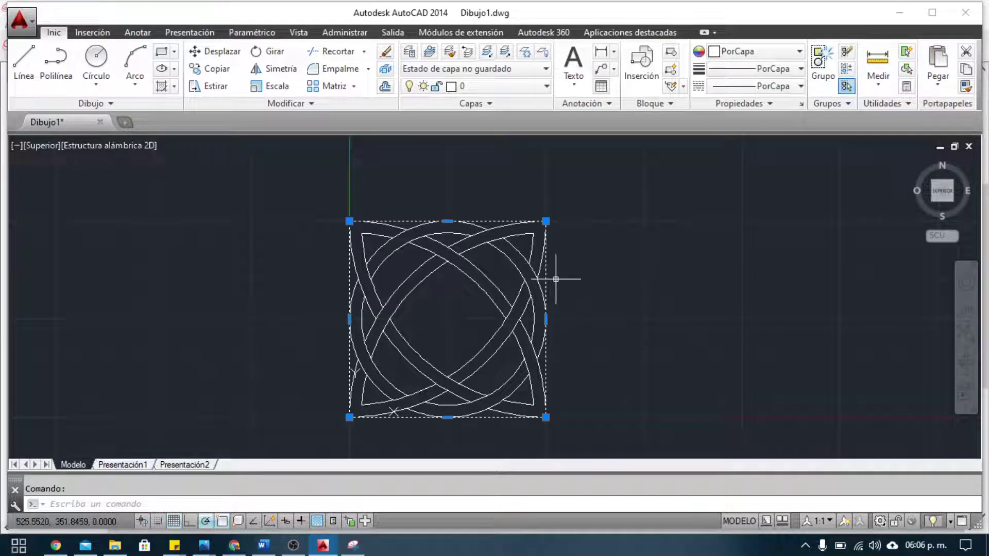
pyautogui.press('Delete')
pyautogui.moveTo(452, 329); pyautogui.dragTo(522, 318, button='middle')
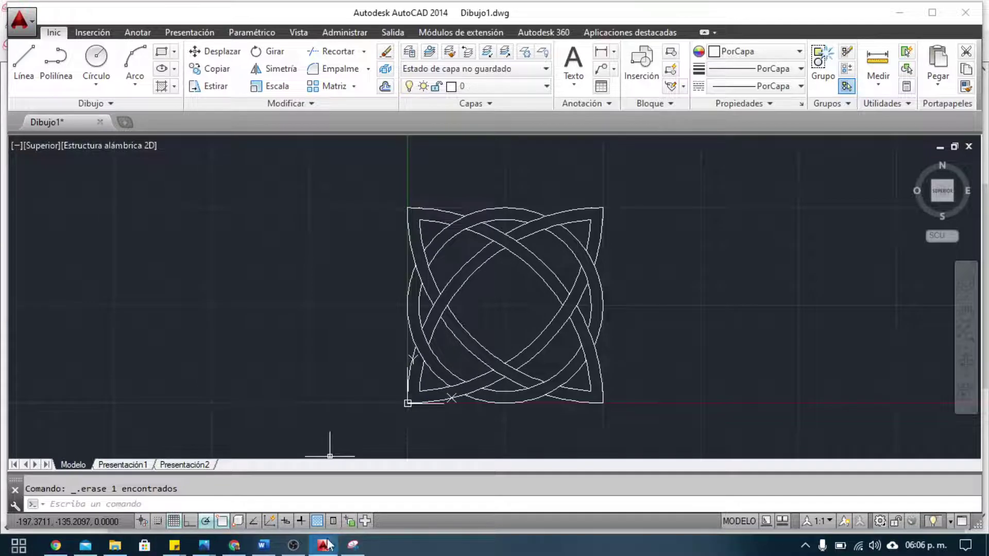
pyautogui.moveTo(293, 545)
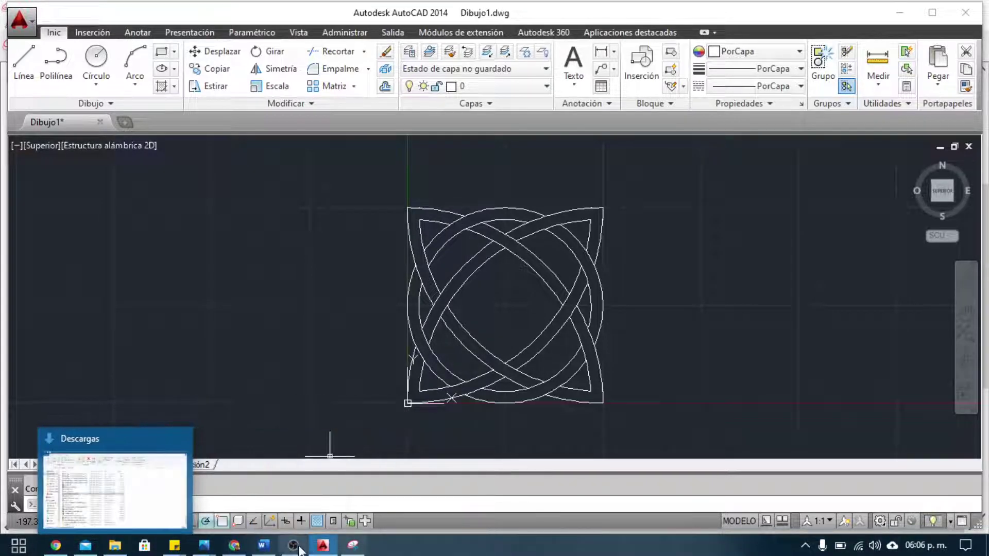
# Capture a Snipping Tool rectangle enclosing the whole Celtic knot
pyautogui.click(352, 546)
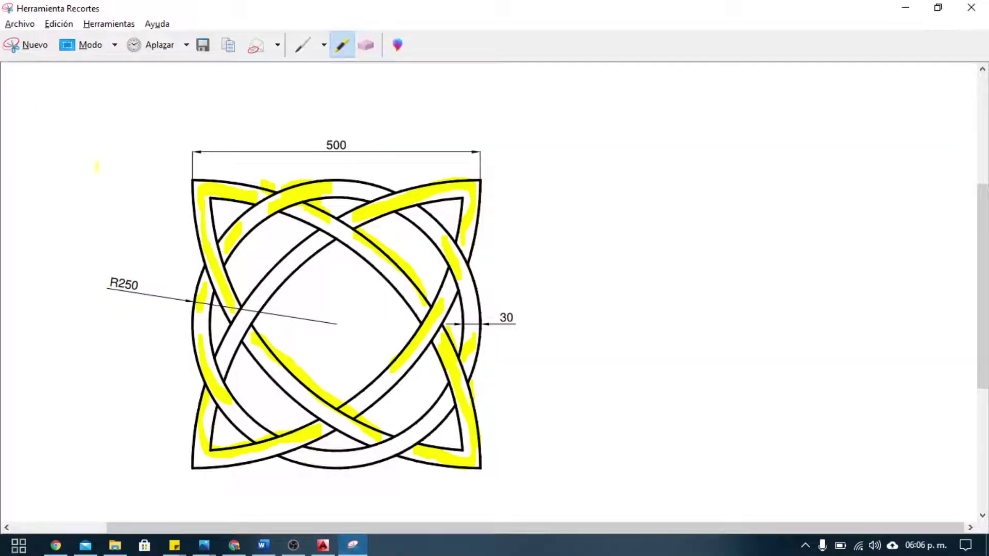
pyautogui.click(35, 45)
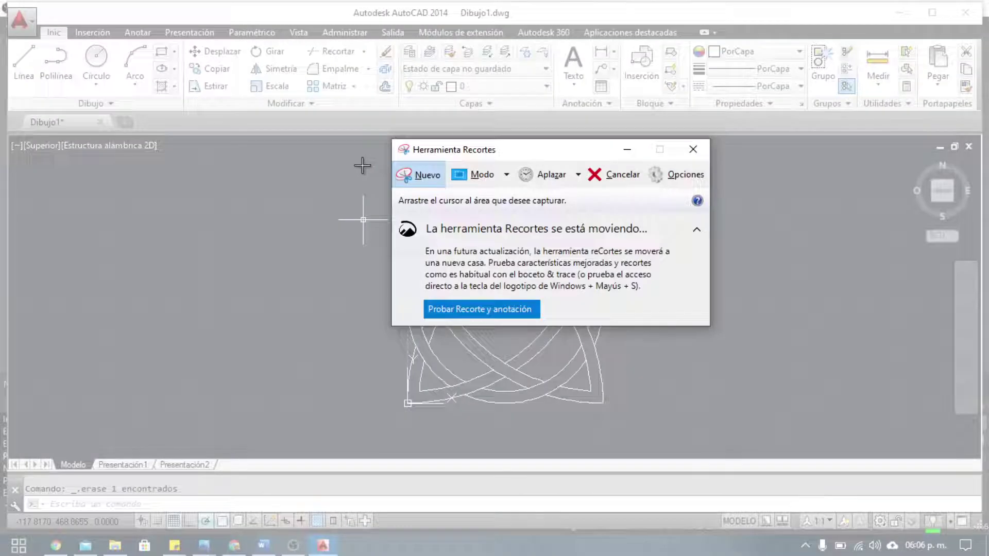
pyautogui.moveTo(363, 166); pyautogui.dragTo(655, 439)
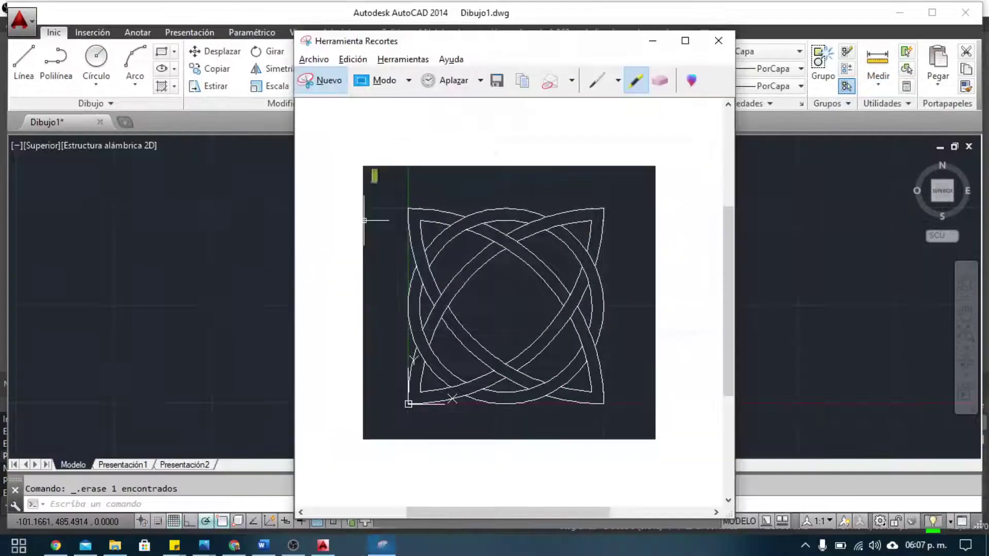
pyautogui.click(326, 82)
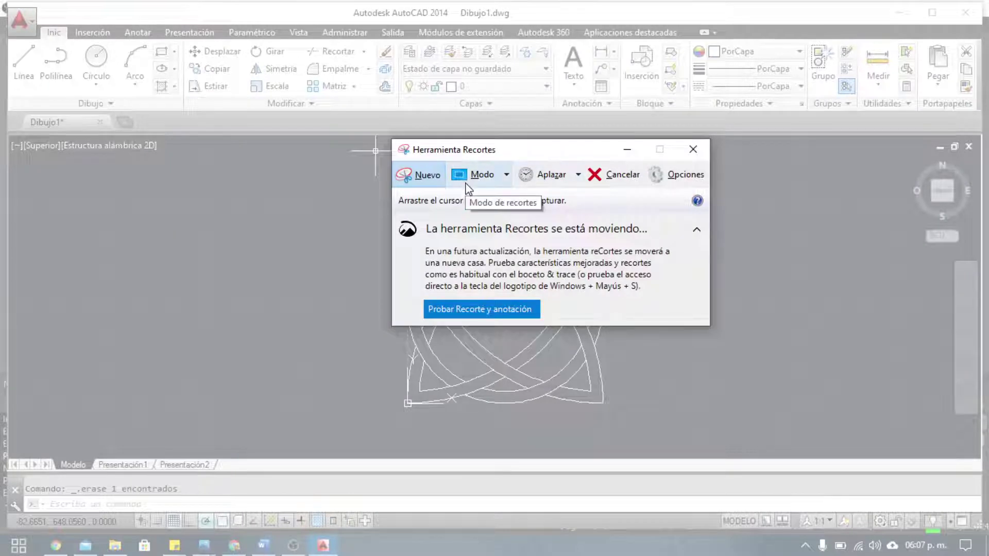
pyautogui.moveTo(348, 163); pyautogui.dragTo(682, 441)
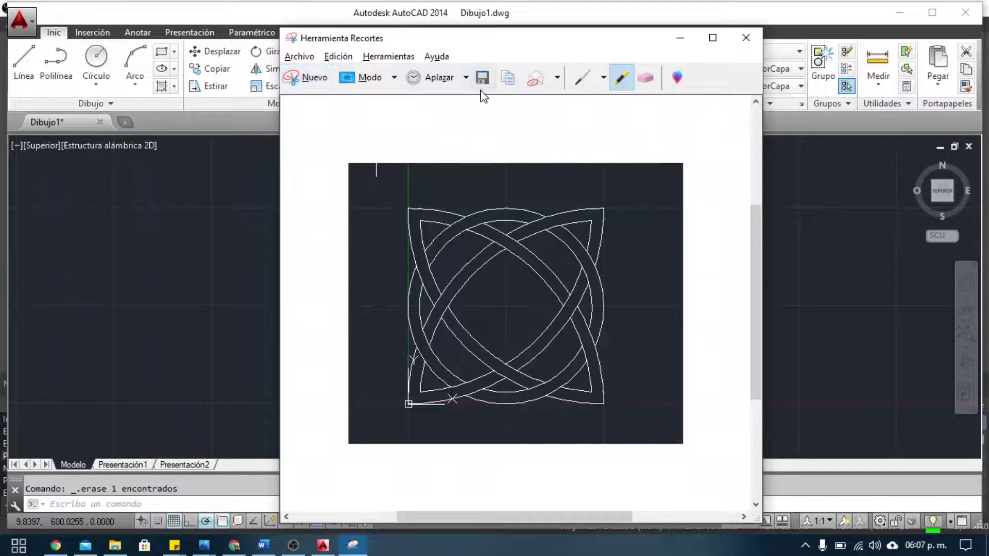
# Save the snip as PNG 'EJERCICO' and minimise Snipping Tool to reveal the drawing
pyautogui.click(483, 78)
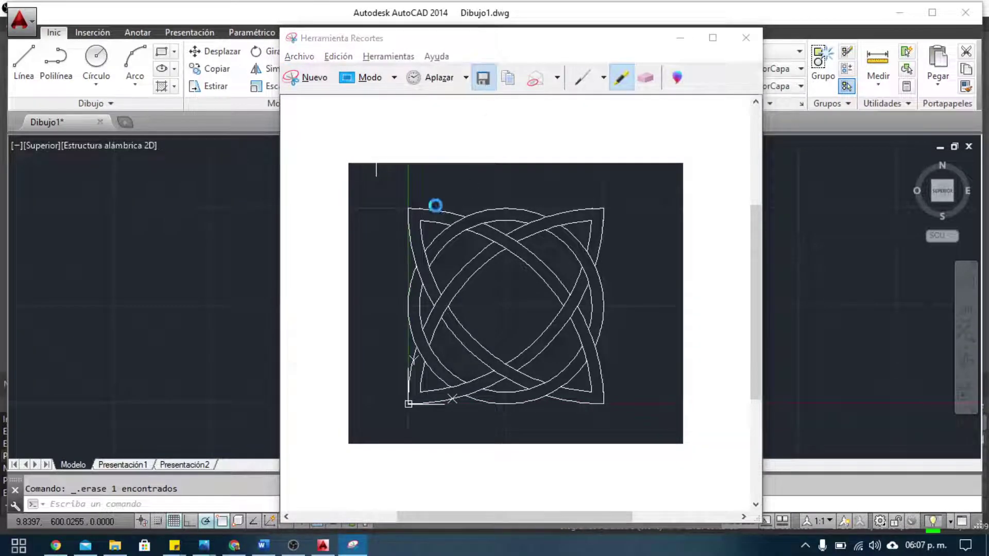
pyautogui.write('E')
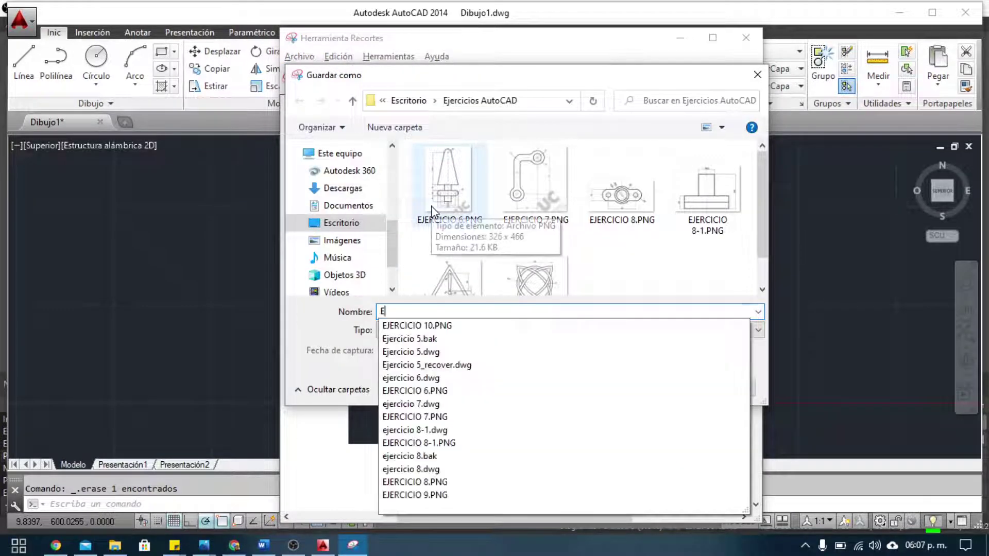
pyautogui.write('JERCICO 10 CONCLUIDO')
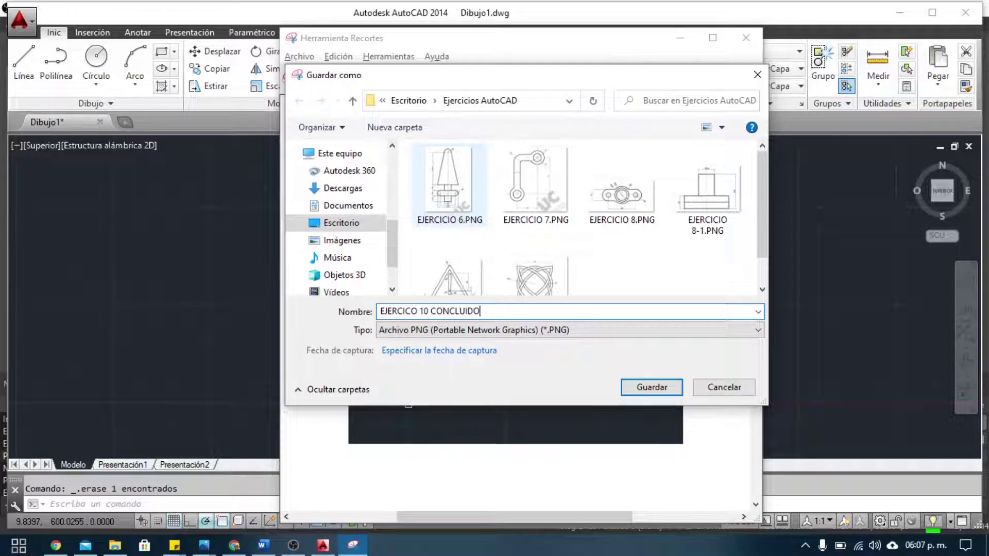
pyautogui.press('Return')
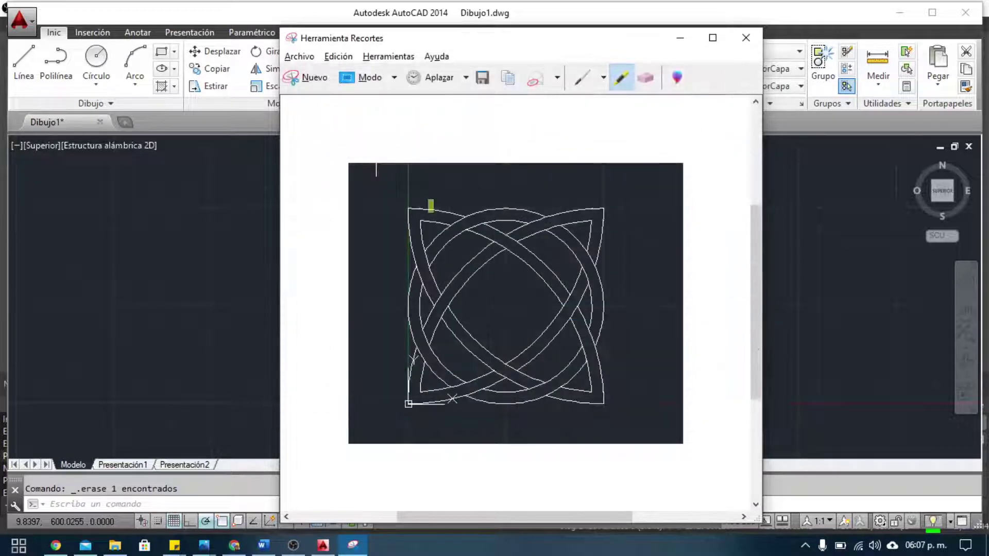
pyautogui.click(680, 37)
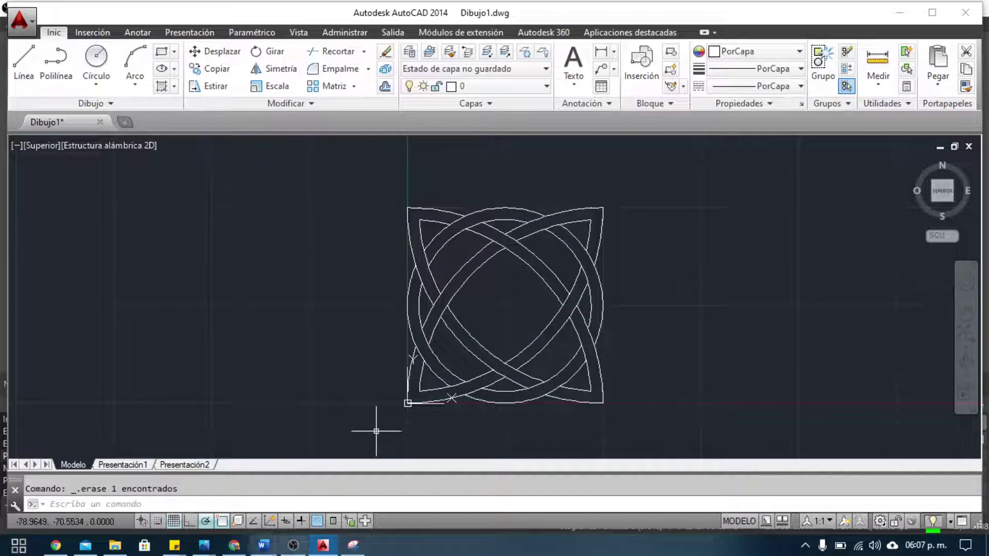